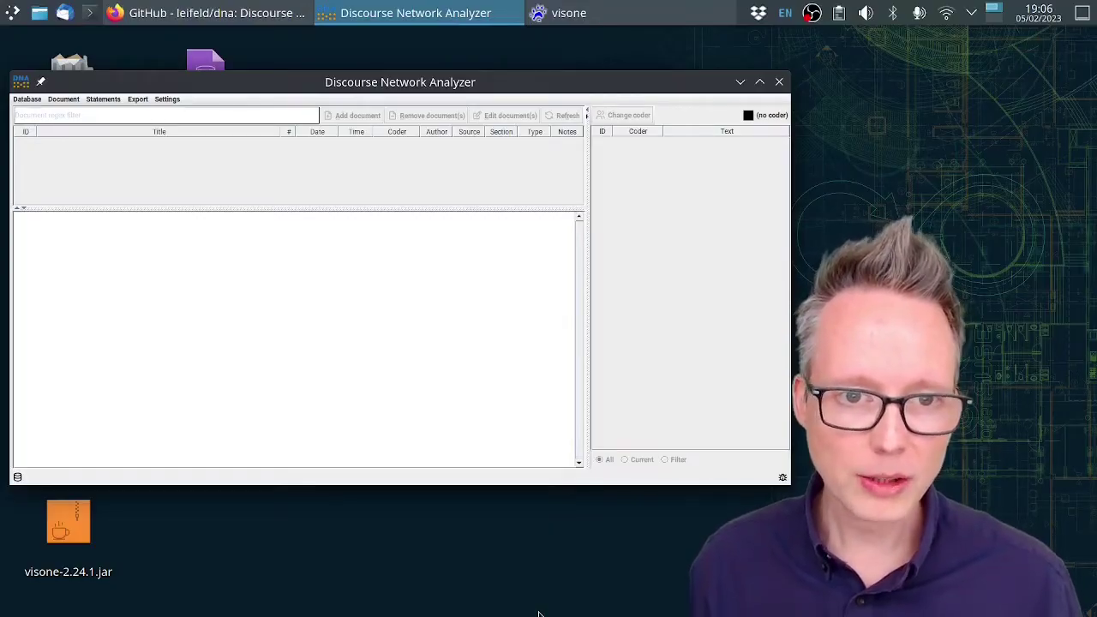
Step: Open the DNA 3.0.9 release on GitHub and scroll to its assets, including dna-3.0.9.jar and sample.dna
left_click(269, 24)
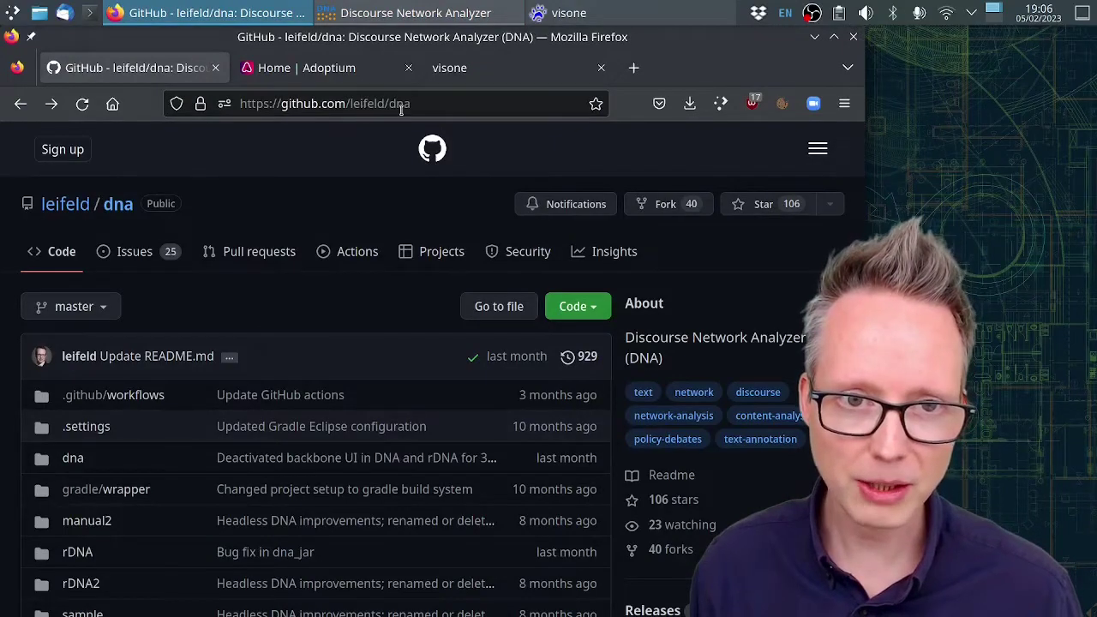
scroll(409, 336, "down", 4)
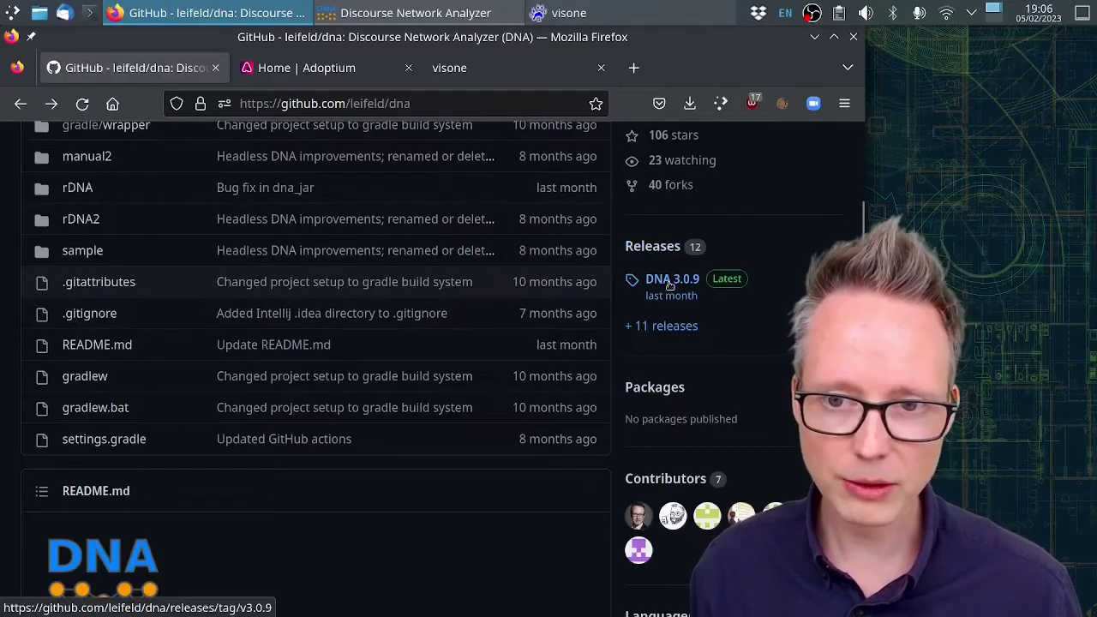
left_click(671, 283)
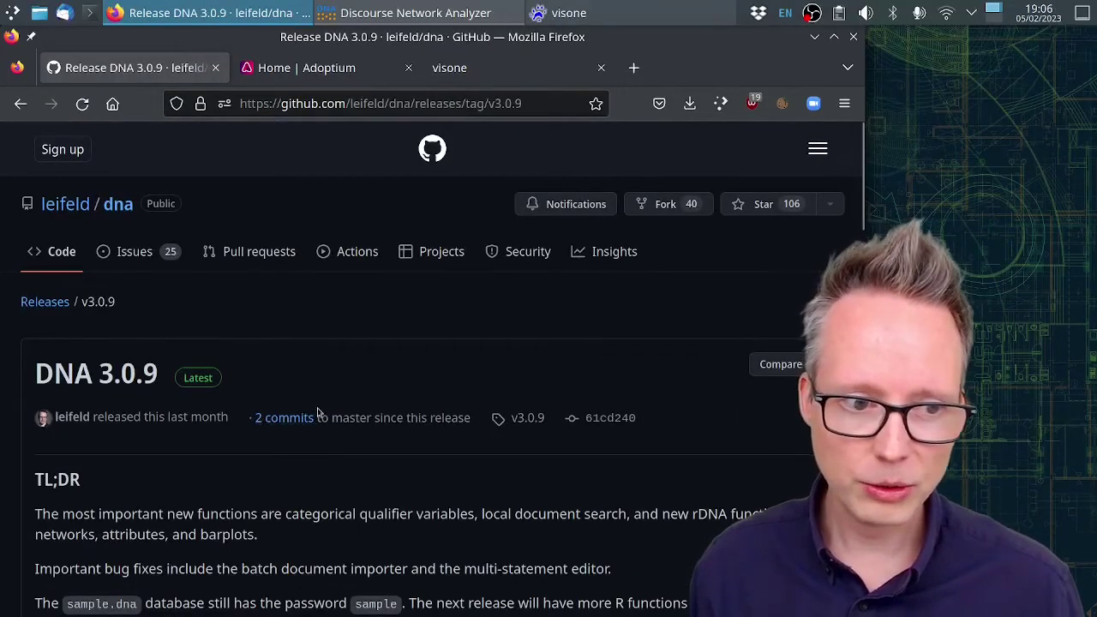
scroll(317, 413, "down", 15)
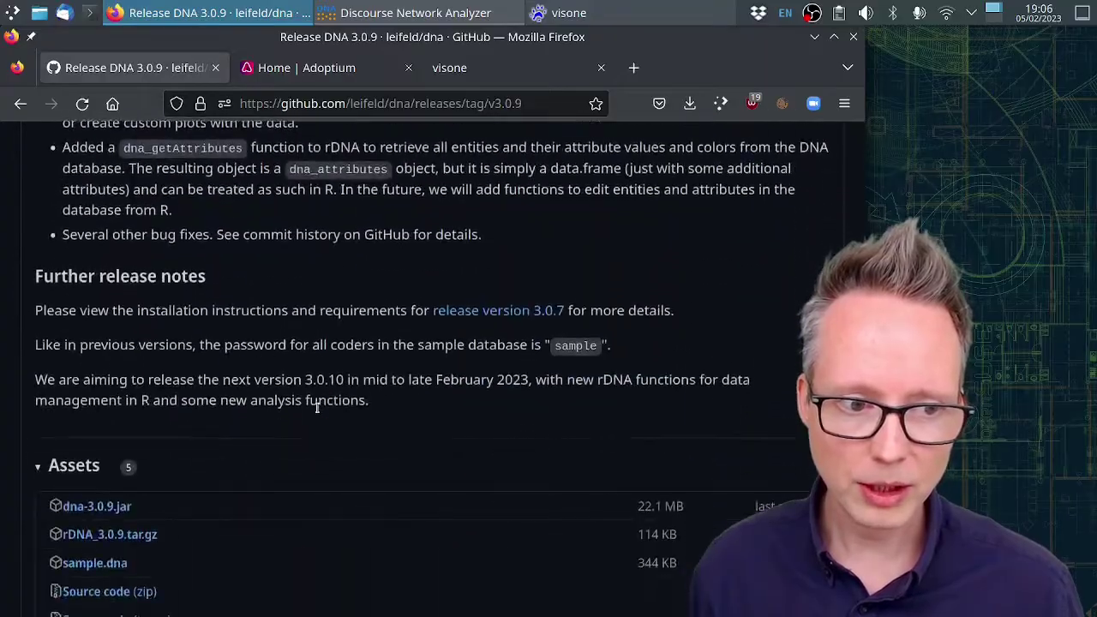
scroll(317, 408, "down", 4)
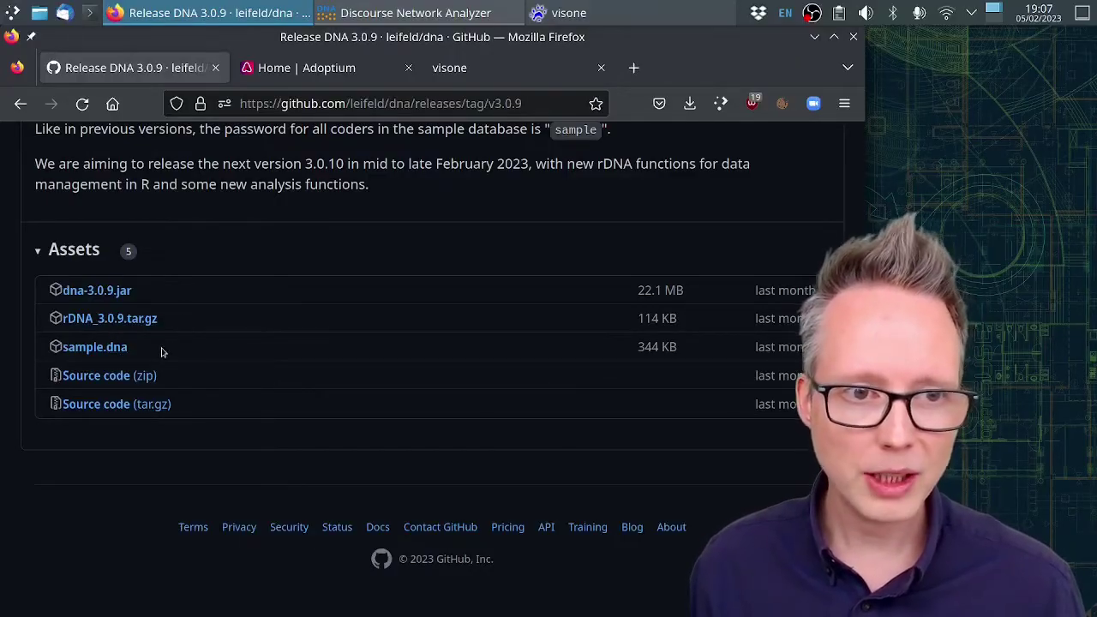
Step: Go from the Adoptium home page to the Temurin releases for other platforms and versions
left_click(312, 76)
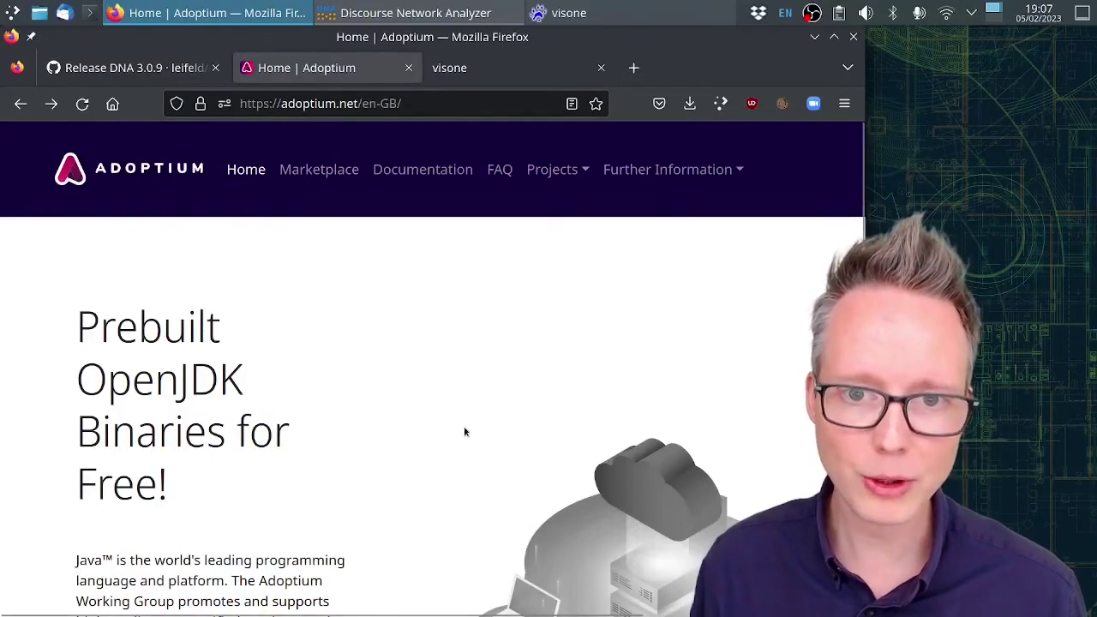
scroll(465, 432, "down", 3)
scroll(465, 432, "down", 4)
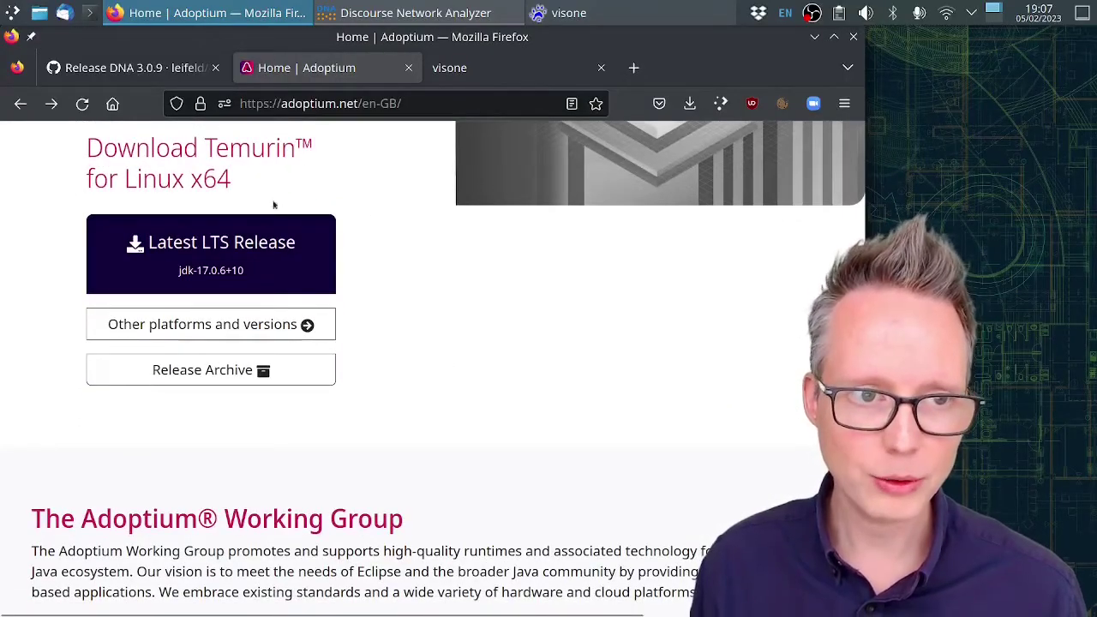
left_click(277, 334)
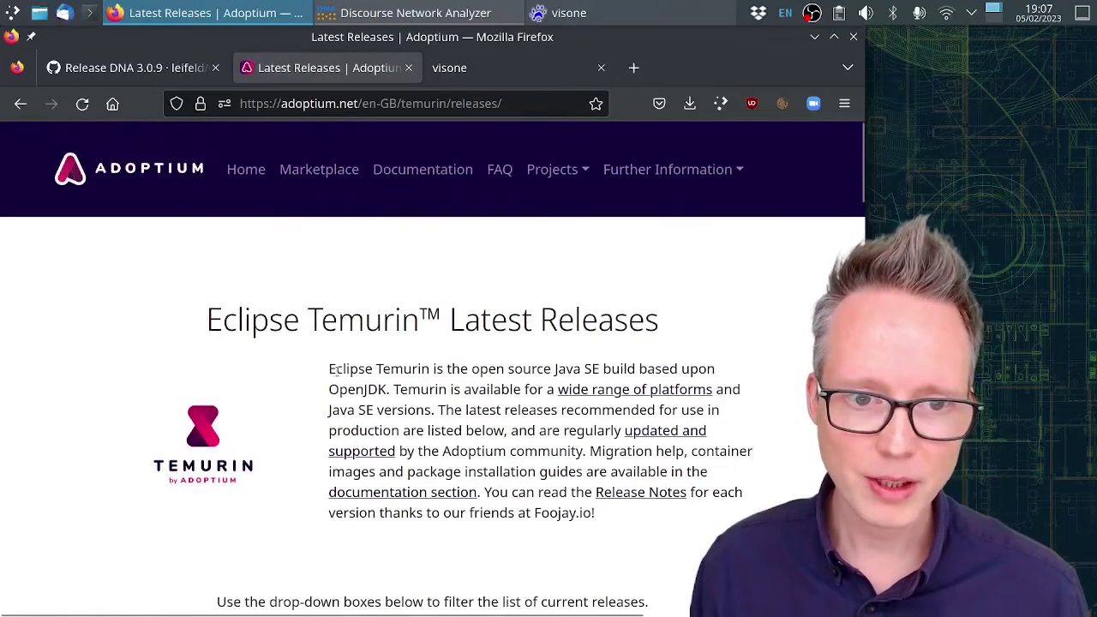
scroll(421, 443, "down", 5)
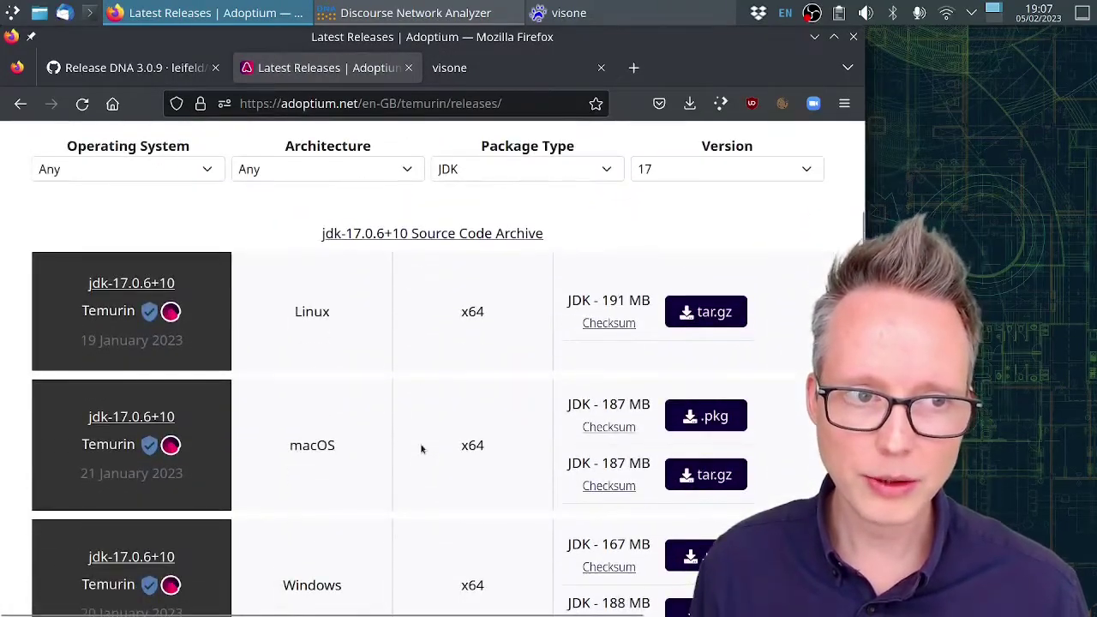
Step: Filter the Temurin releases to Windows, x64, JDK, version 11 to show jdk-11.0.18+10
left_click(150, 169)
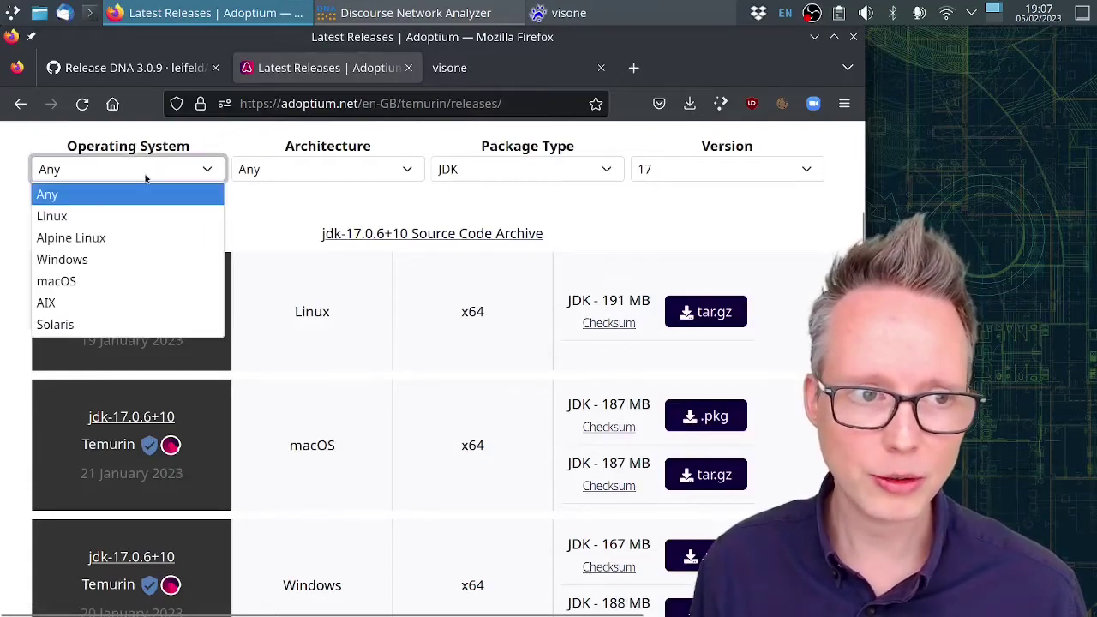
left_click(102, 259)
left_click(335, 169)
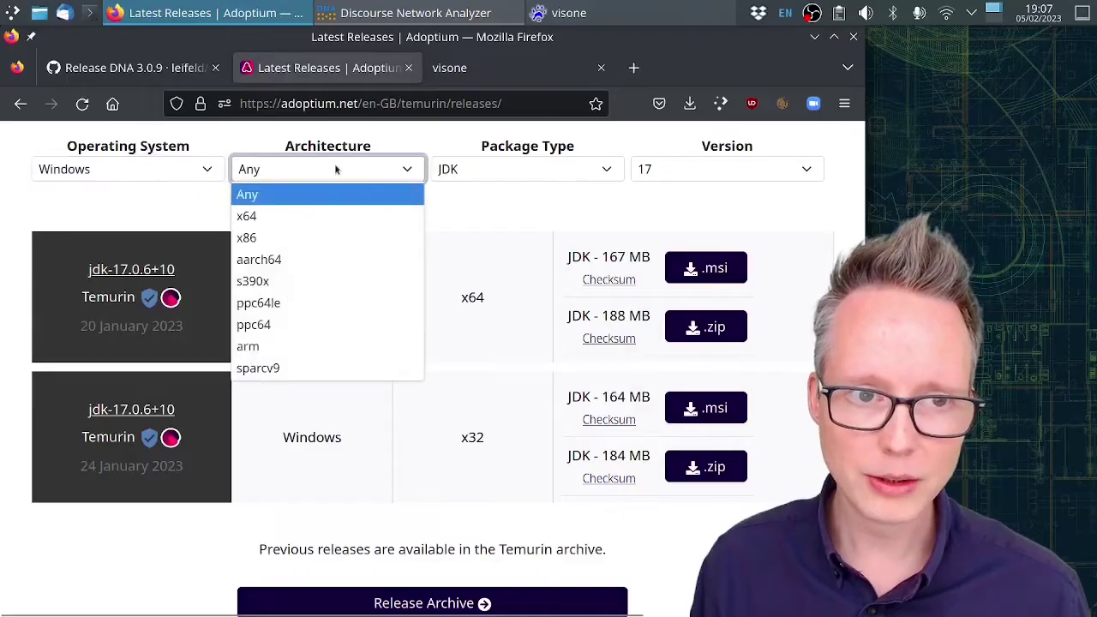
left_click(307, 217)
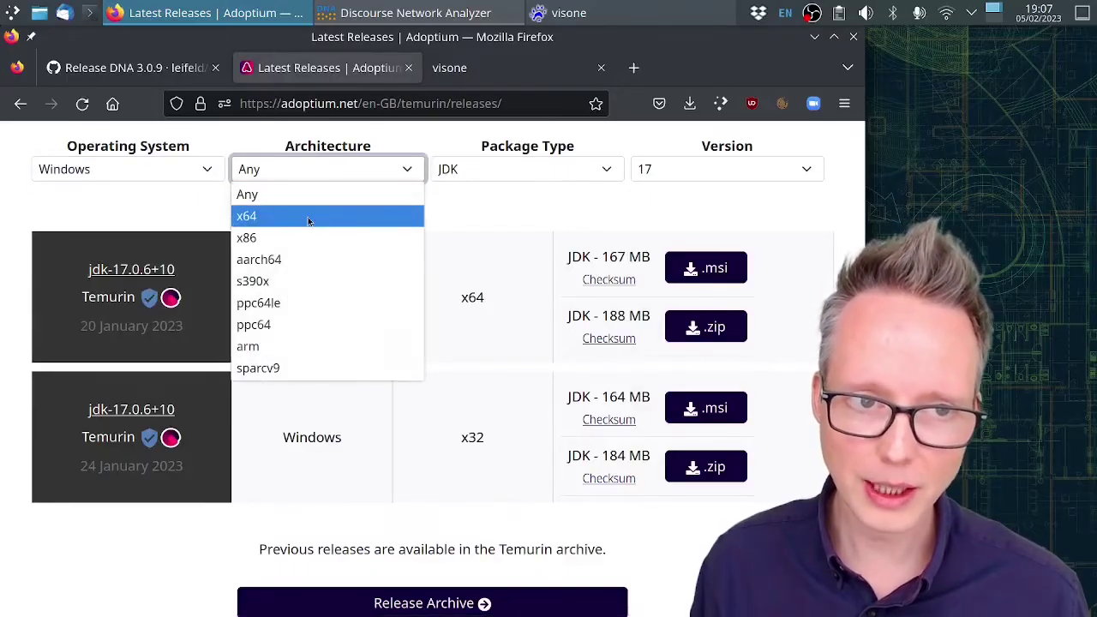
left_click(458, 173)
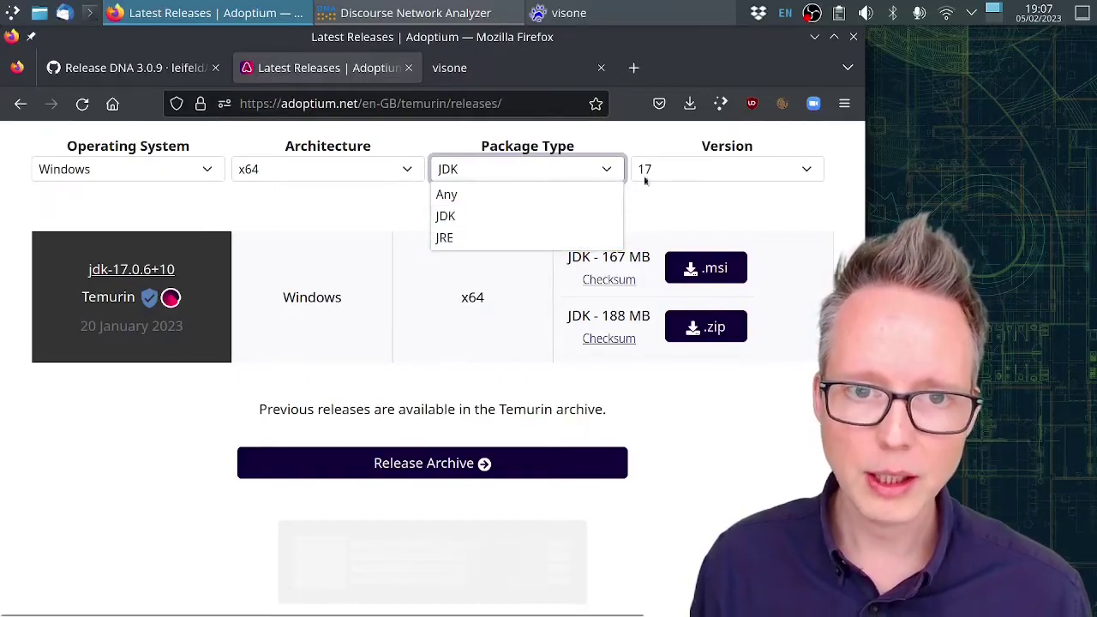
left_click(543, 217)
left_click(691, 171)
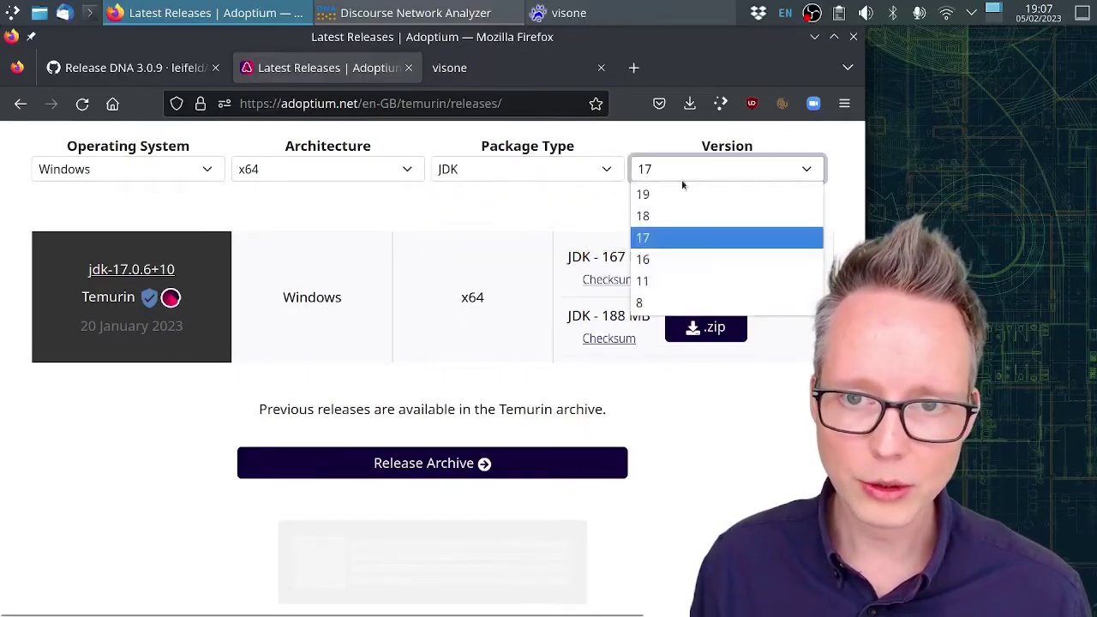
left_click(660, 279)
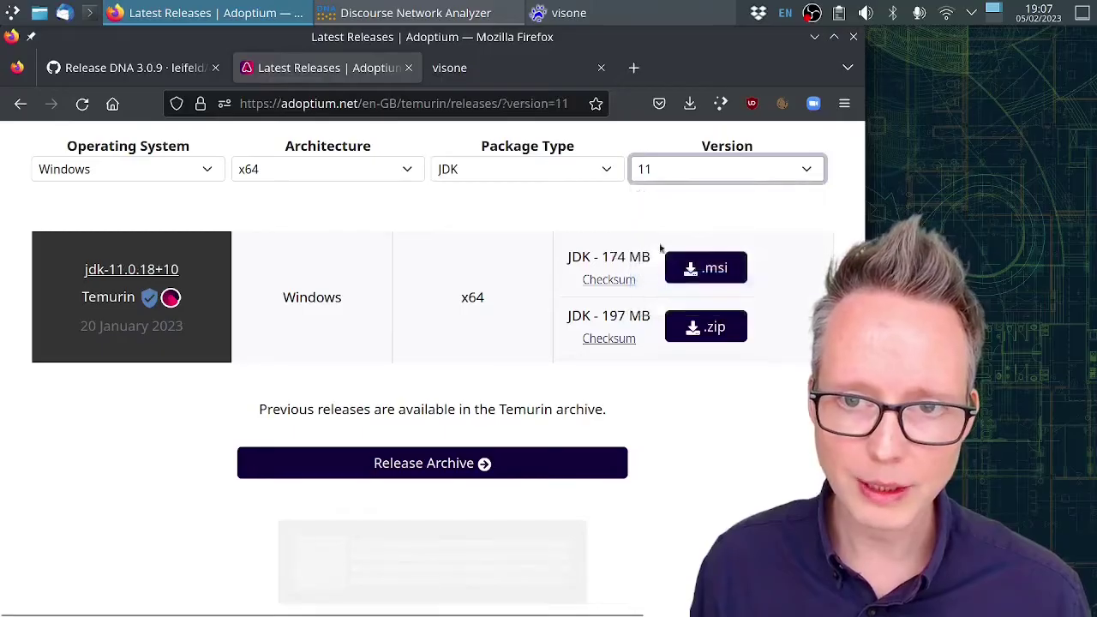
left_click(657, 200)
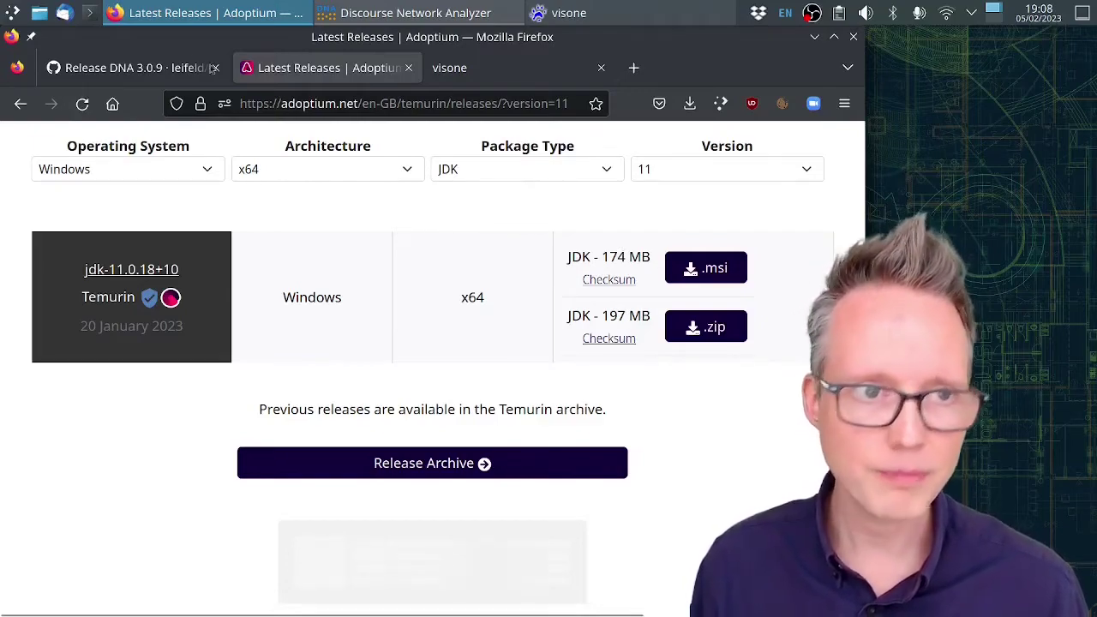
Step: Open the visone download page offering visone-2.24.1.jar, then minimize Firefox
left_click(142, 69)
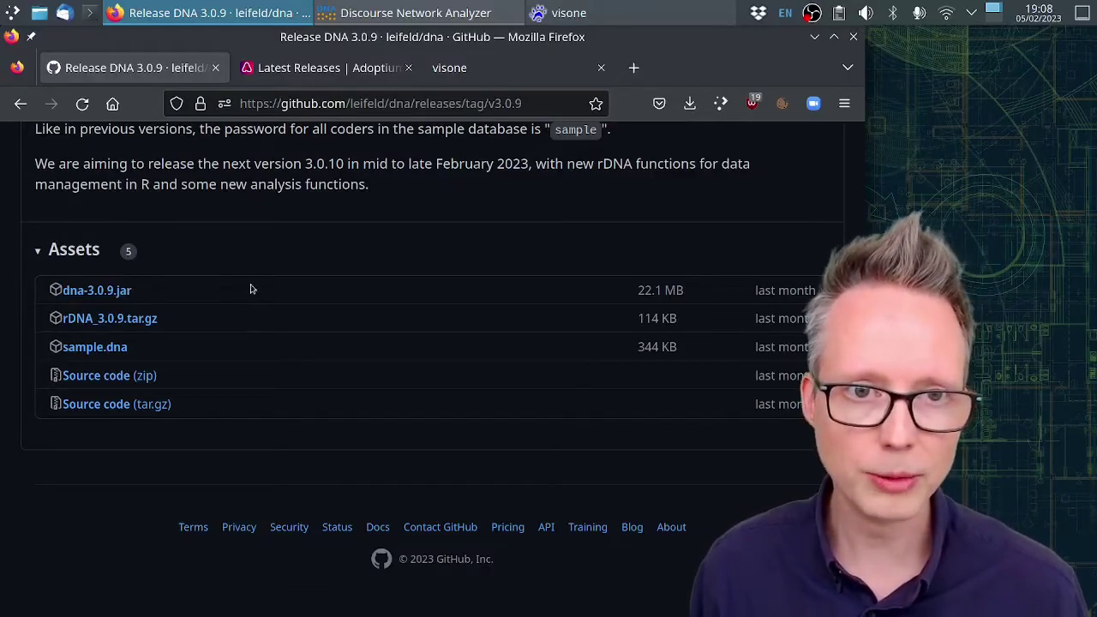
left_click(446, 68)
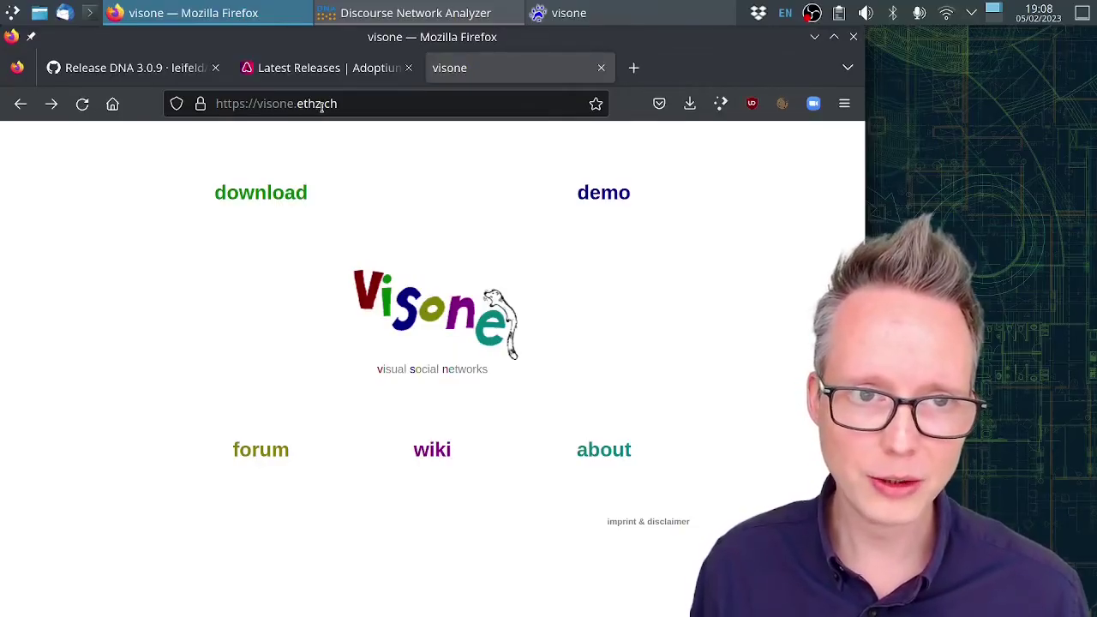
left_click(279, 195)
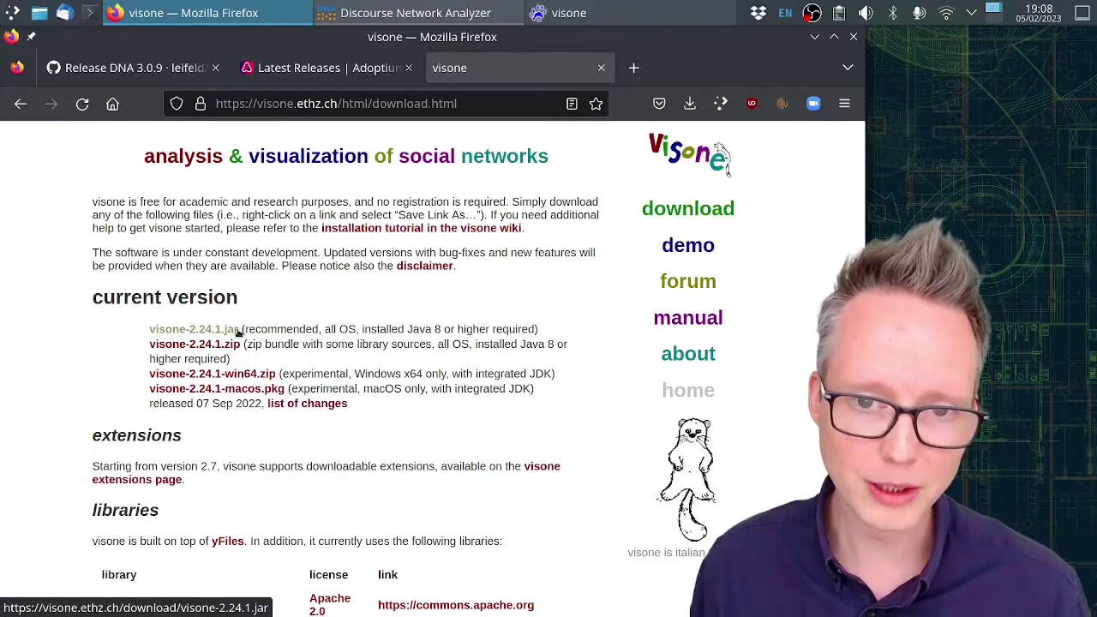
left_click(266, 5)
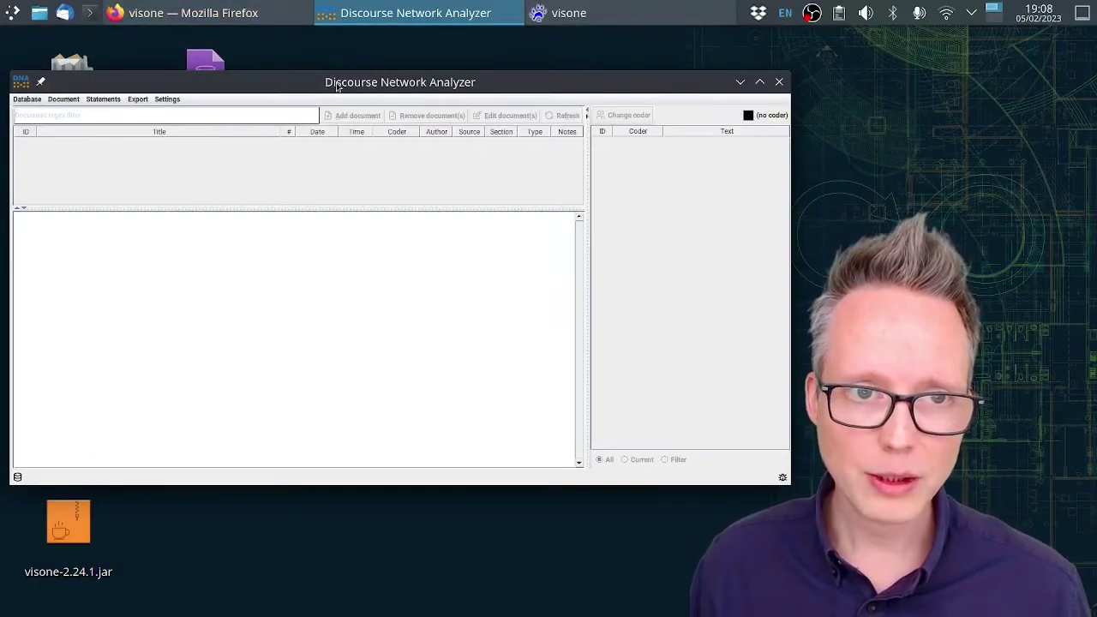
Step: Open a database connection to the sample.dna file on the Desktop
left_click_drag(338, 86, 452, 118)
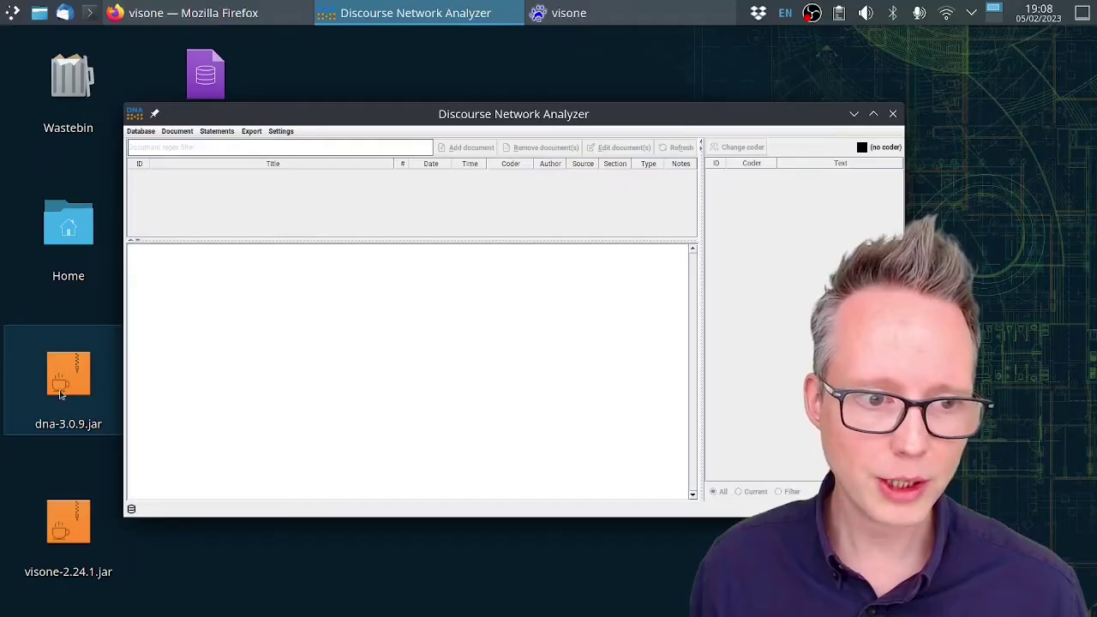
left_click_drag(371, 113, 291, 101)
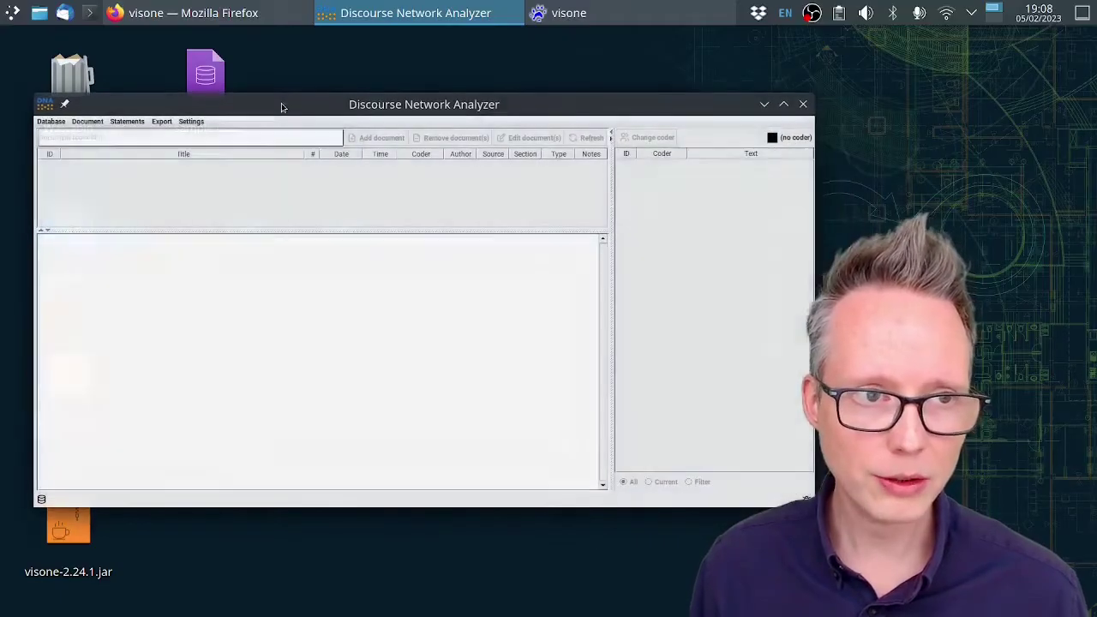
left_click(60, 122)
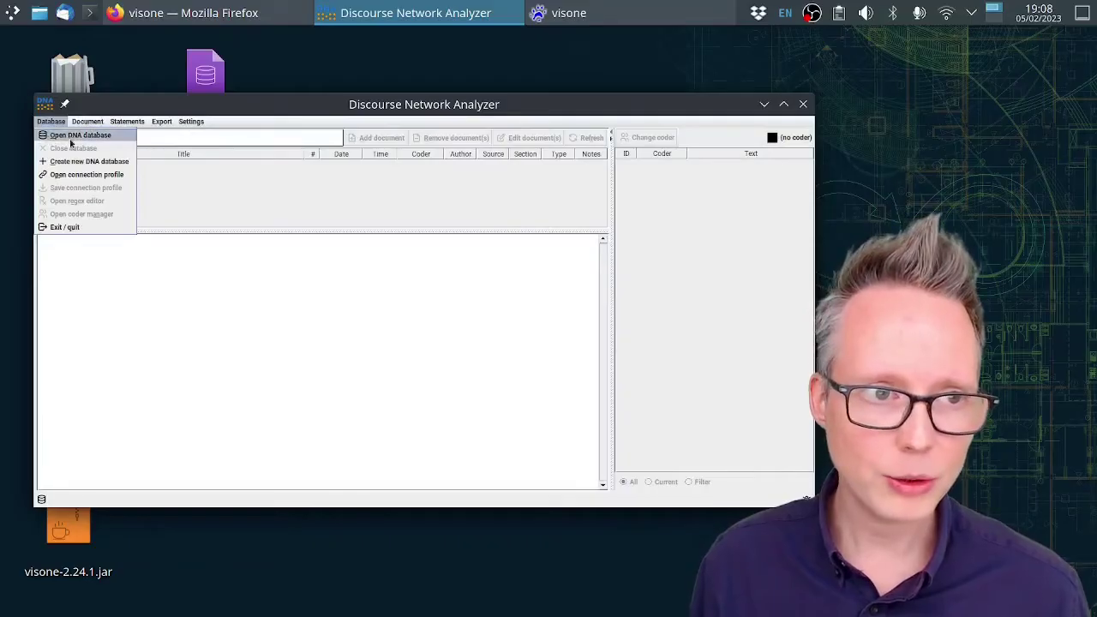
left_click(119, 137)
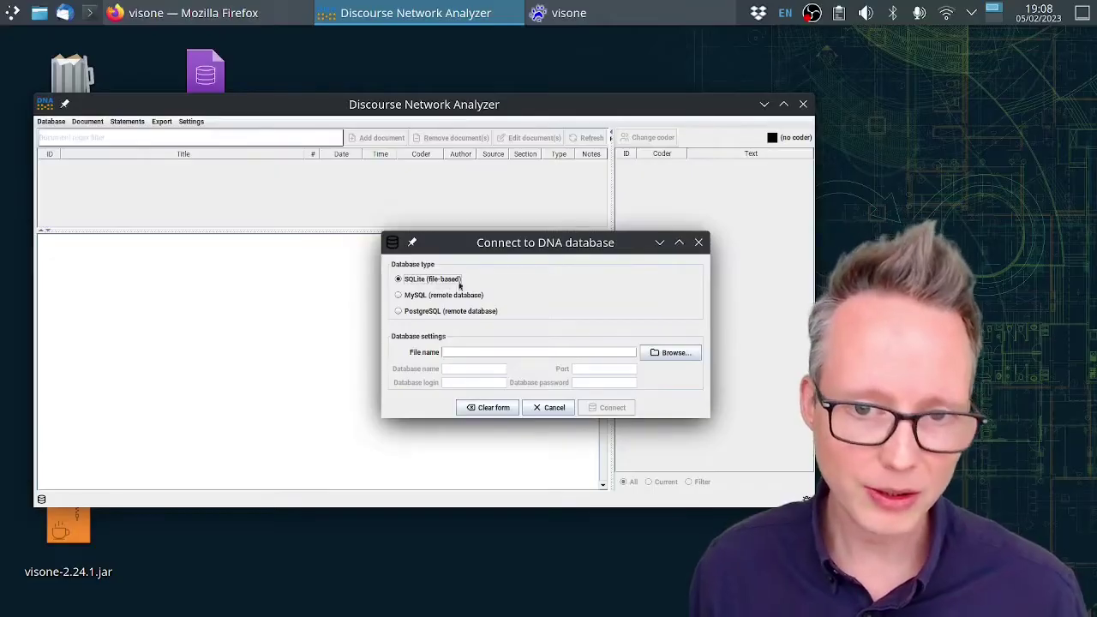
mouse_move(528, 290)
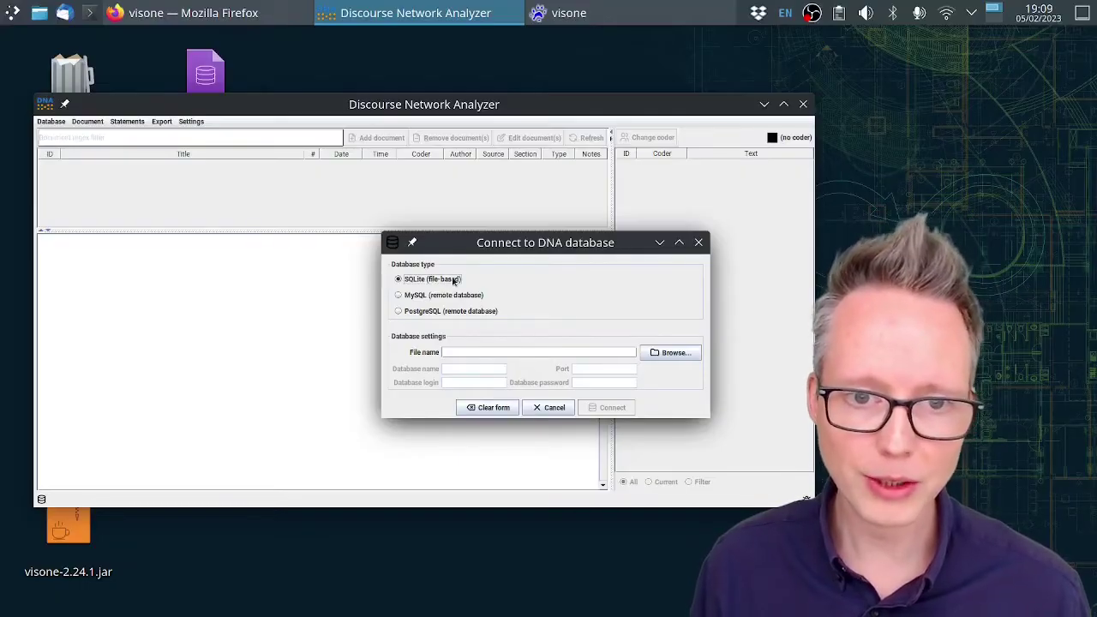
left_click(657, 355)
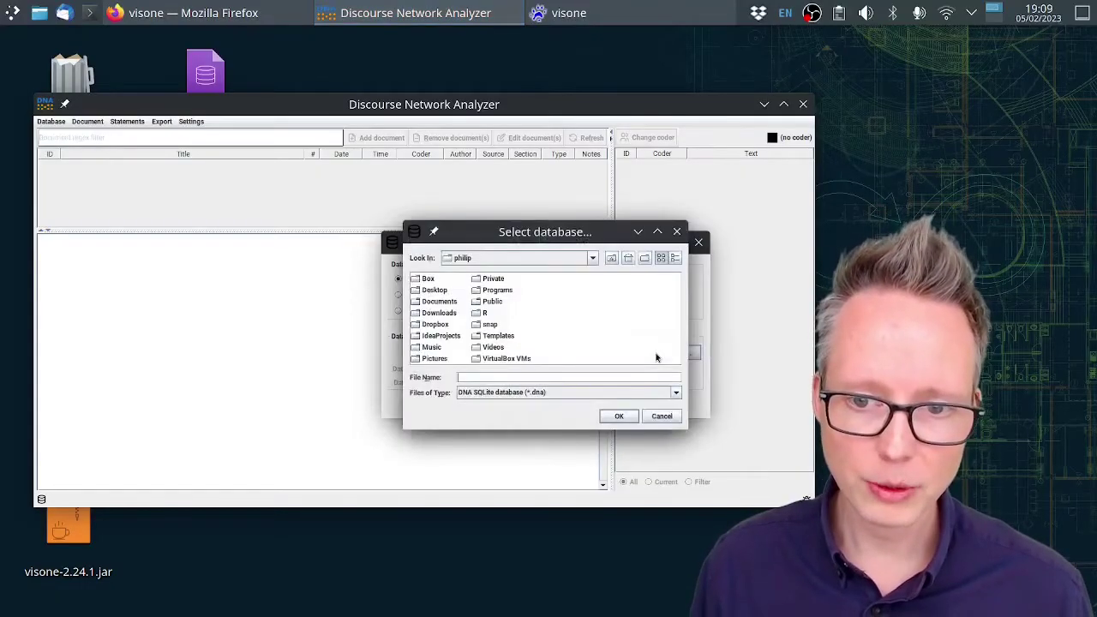
double_click(450, 291)
left_click(440, 280)
left_click(619, 416)
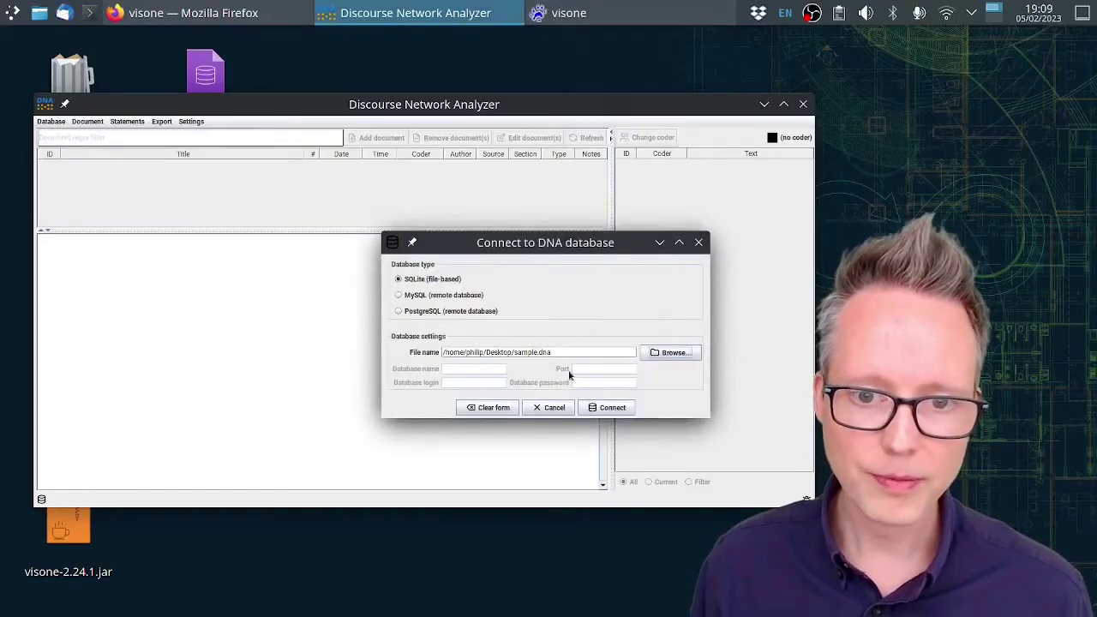
left_click(625, 411)
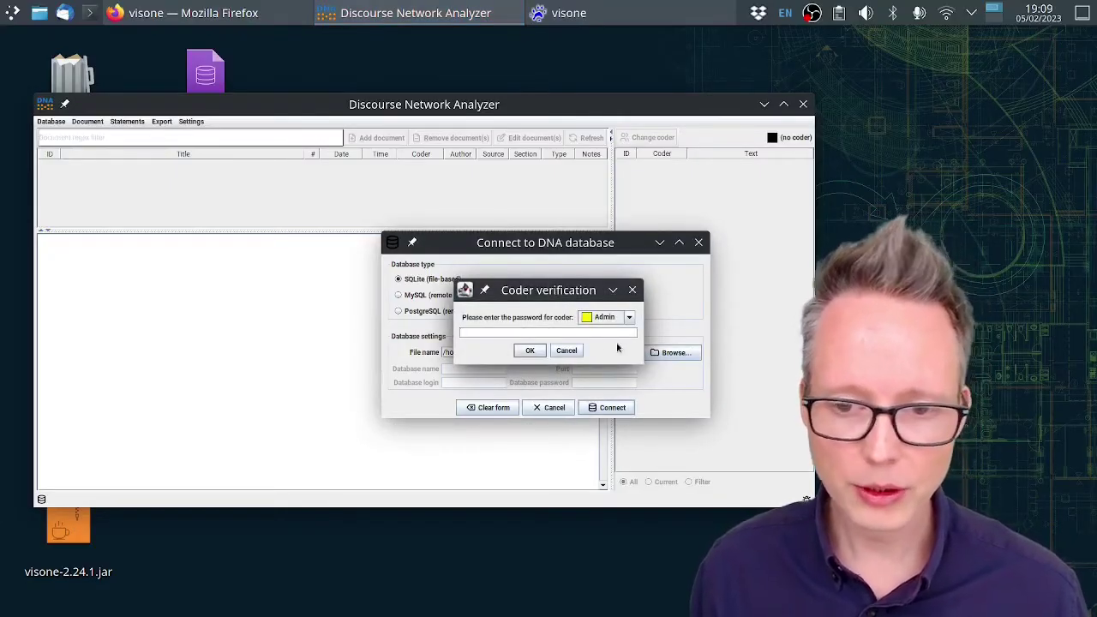
Step: Log in as the Admin coder with its password to load the seven documents
left_click(629, 317)
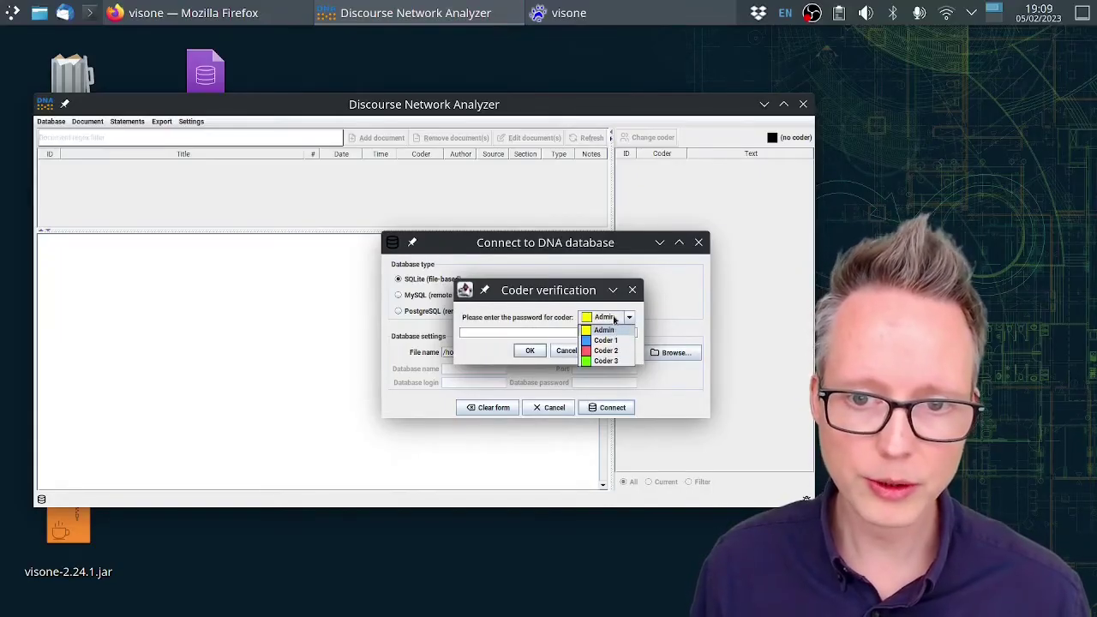
left_click(592, 330)
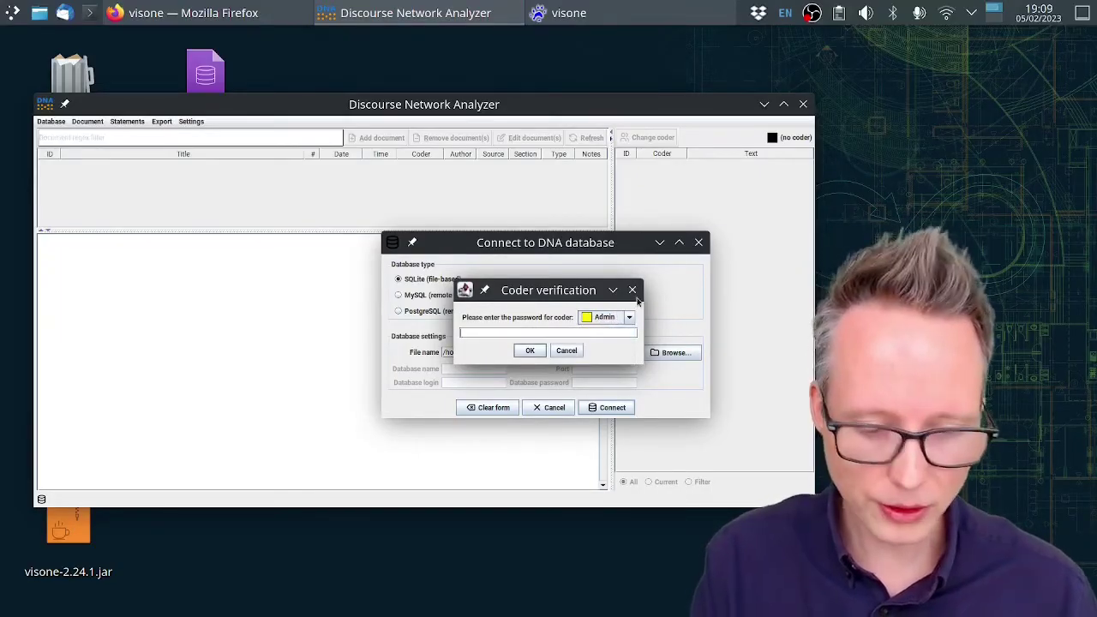
type("admin")
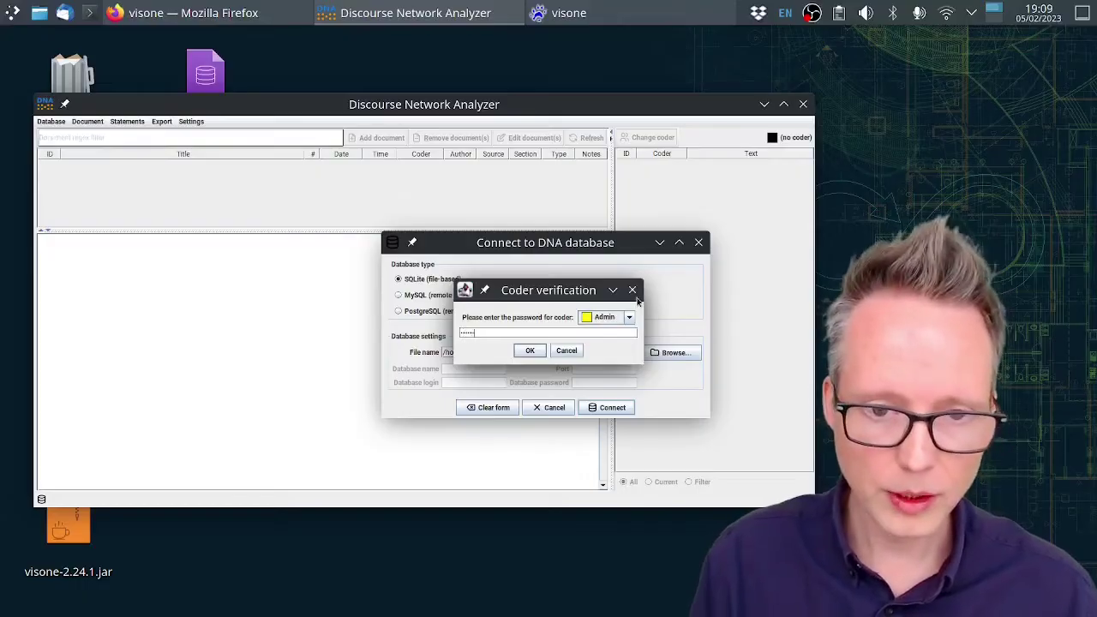
left_click(530, 351)
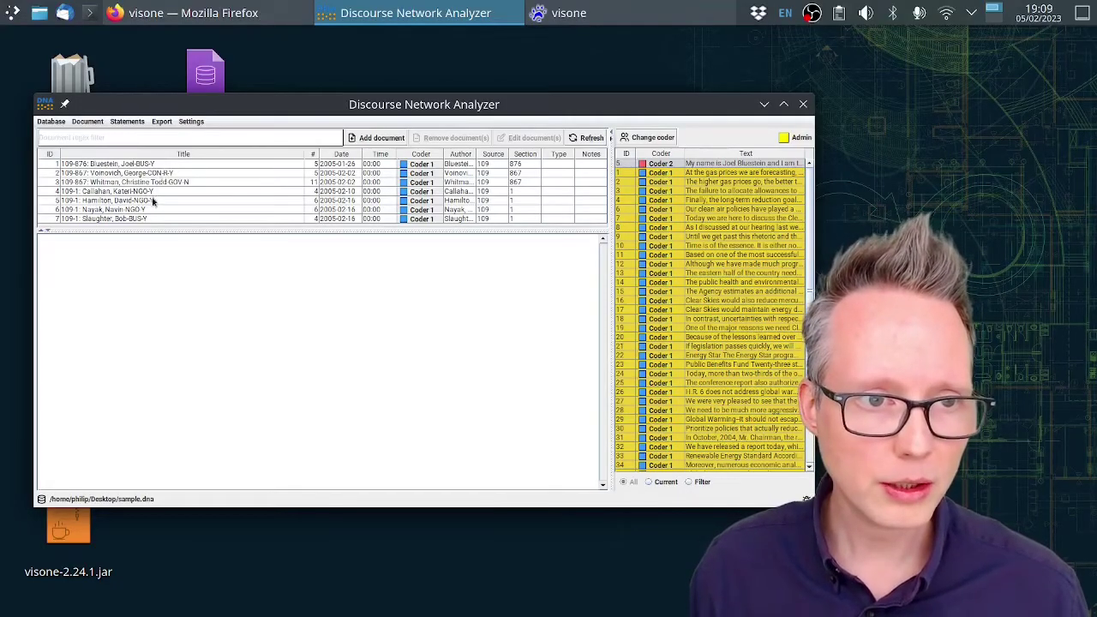
Step: Open document 2, the senator's Clear Skies opening statement, and scroll through its text
left_click(158, 174)
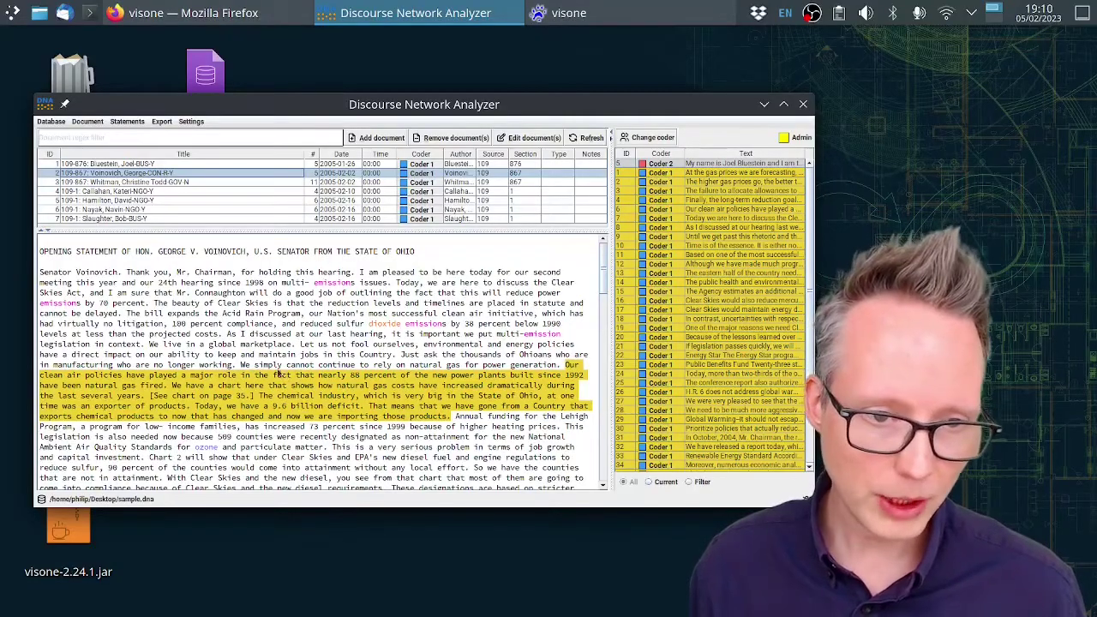
scroll(326, 355, "down", 10)
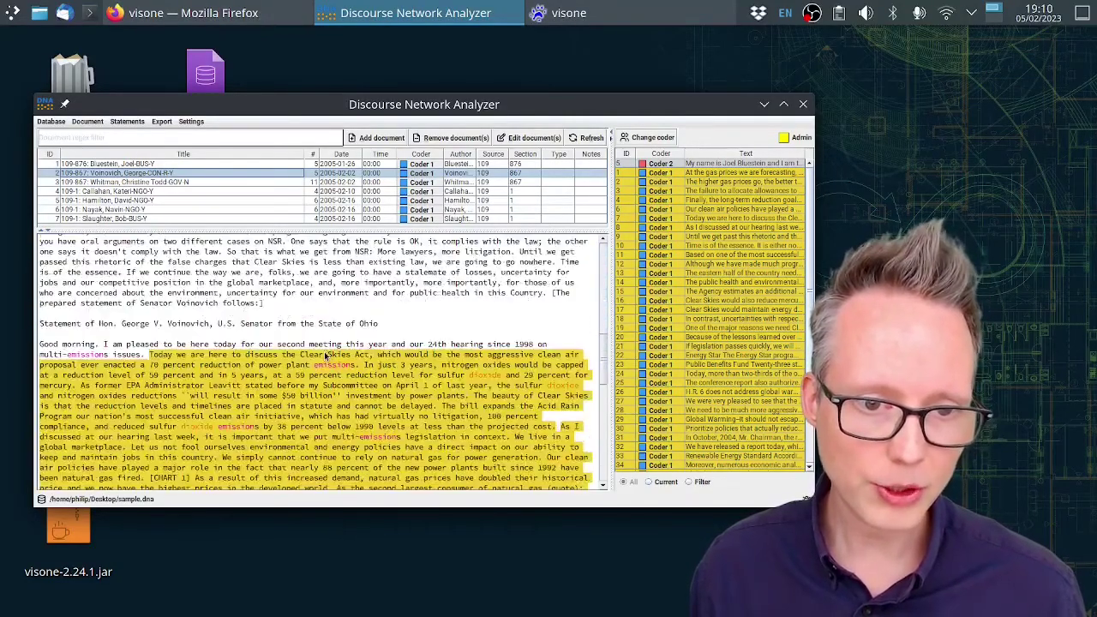
scroll(326, 356, "down", 5)
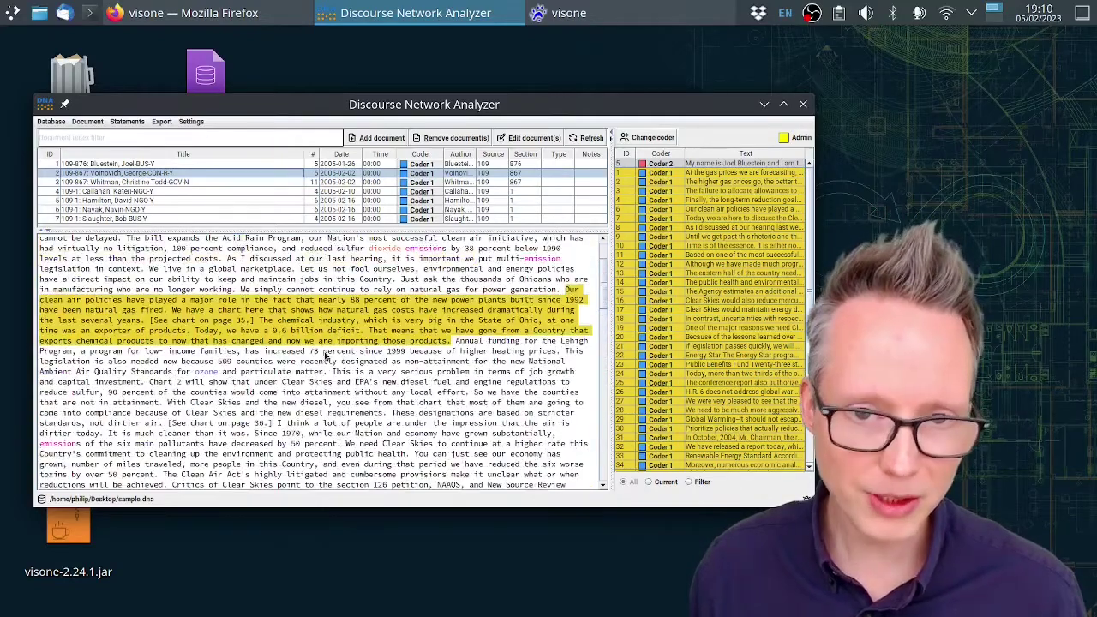
Step: Inspect an existing coded statement, then select the uncoded passage beginning "As I discussed at our last hearing"
left_click(244, 313)
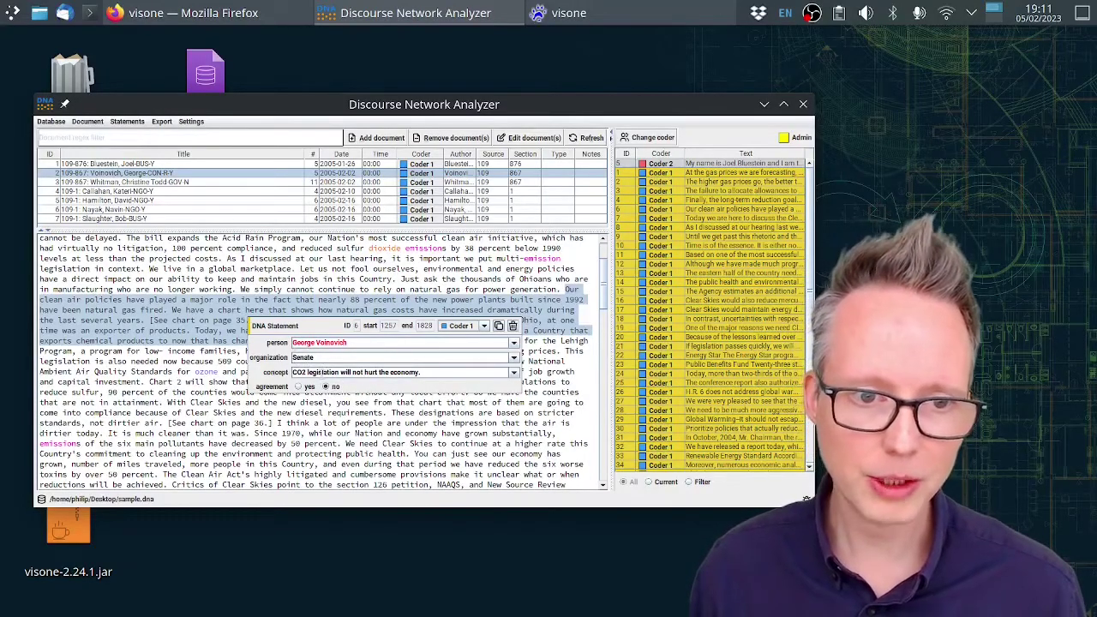
left_click(322, 271)
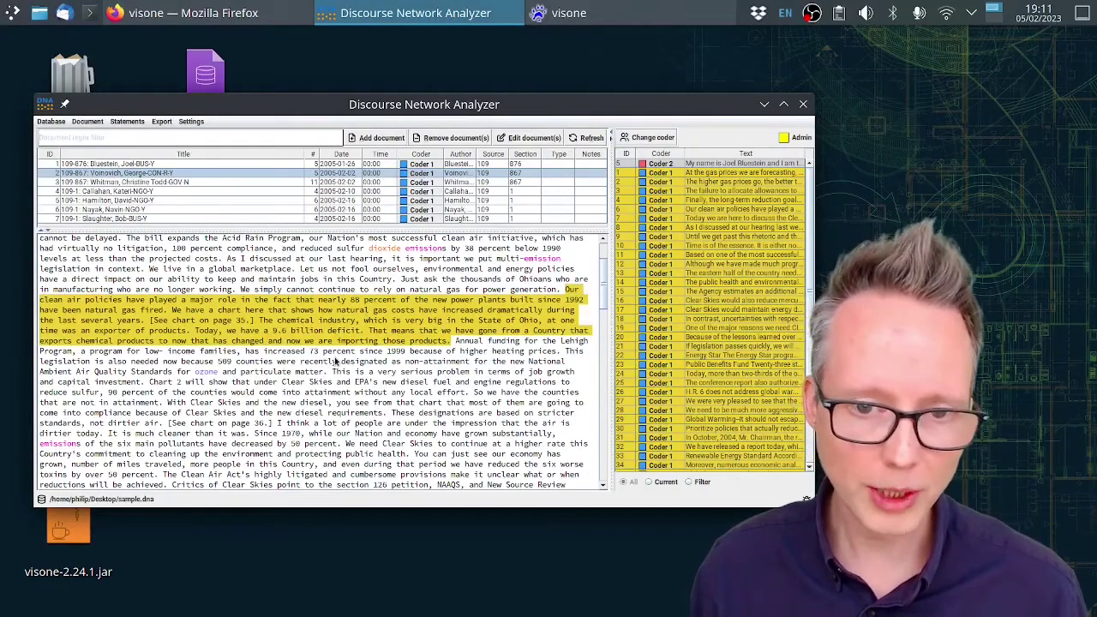
left_click(304, 322)
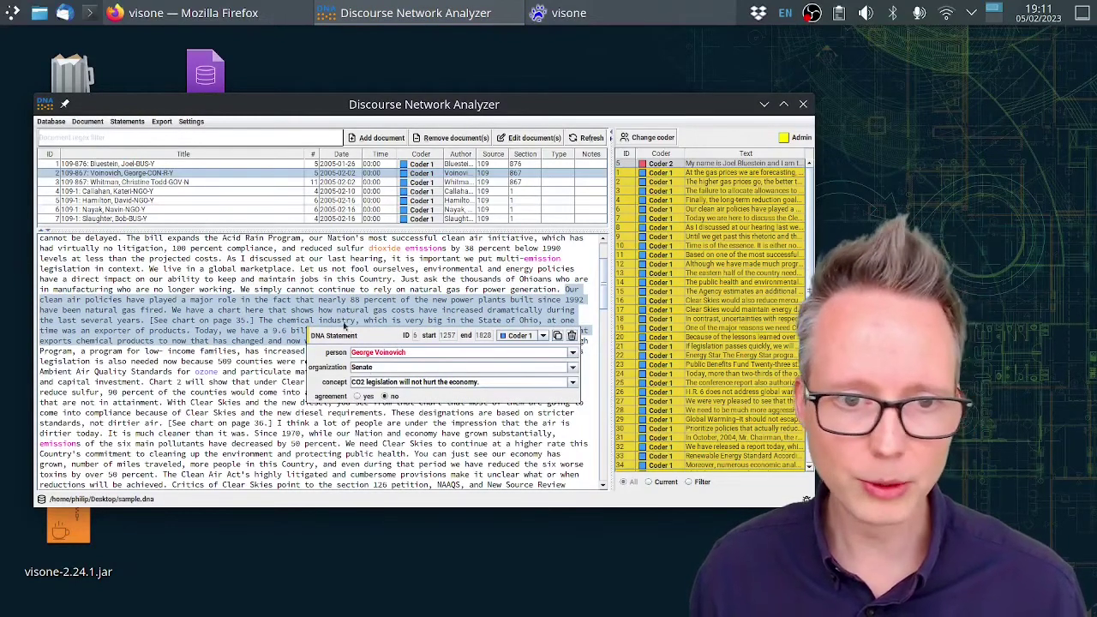
left_click_drag(228, 259, 354, 282)
Step: Format the selected passage as a DNA statement, creating statement 42, and view its details
right_click(329, 275)
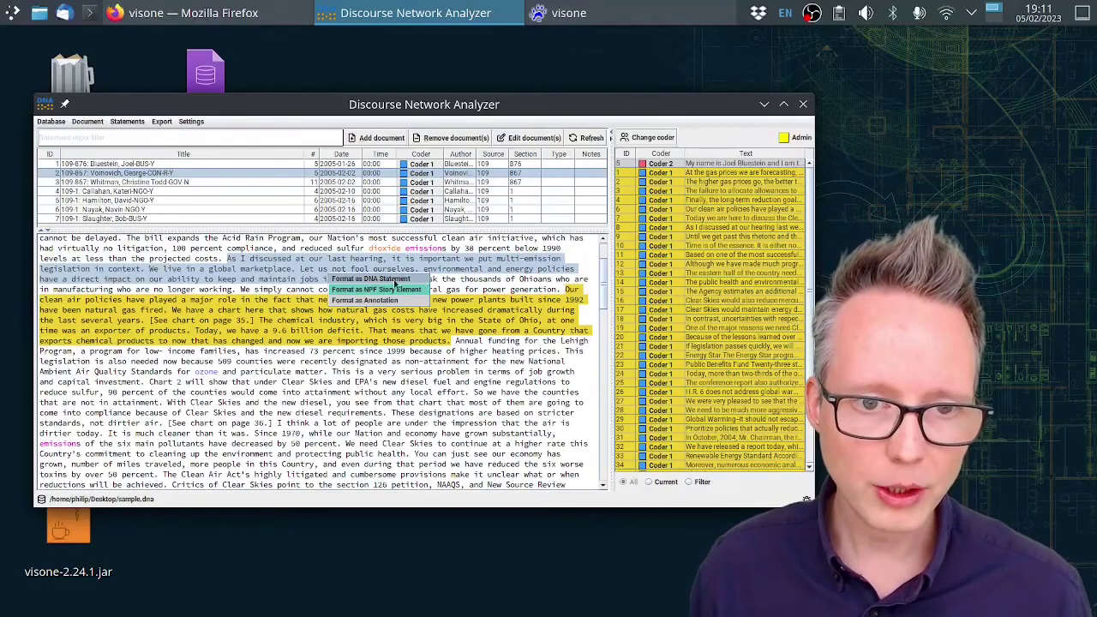
left_click(421, 280)
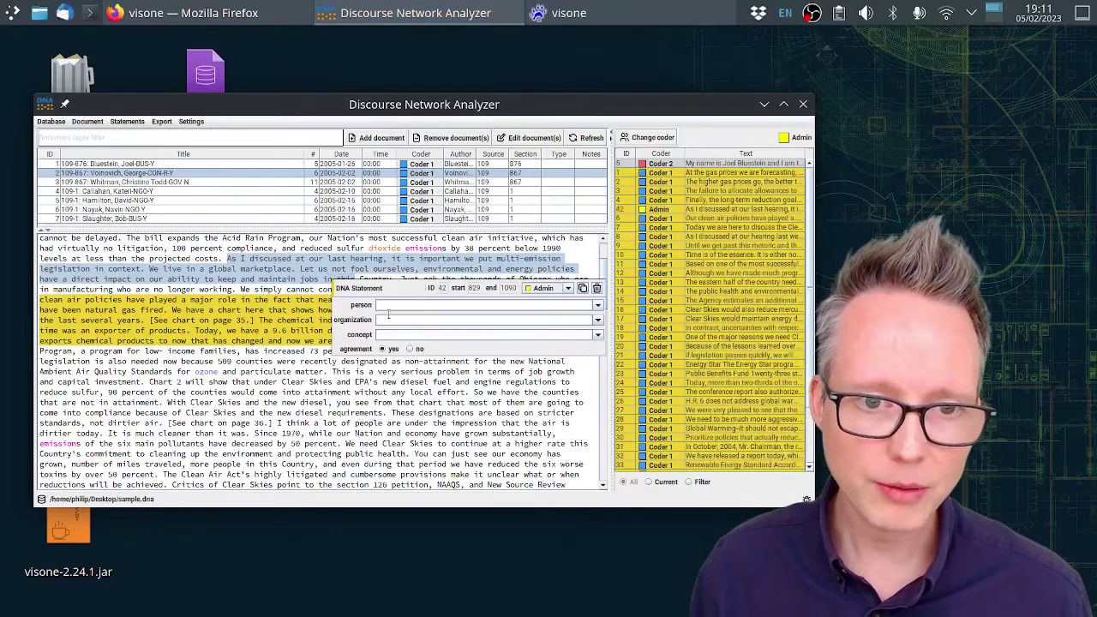
left_click(311, 271)
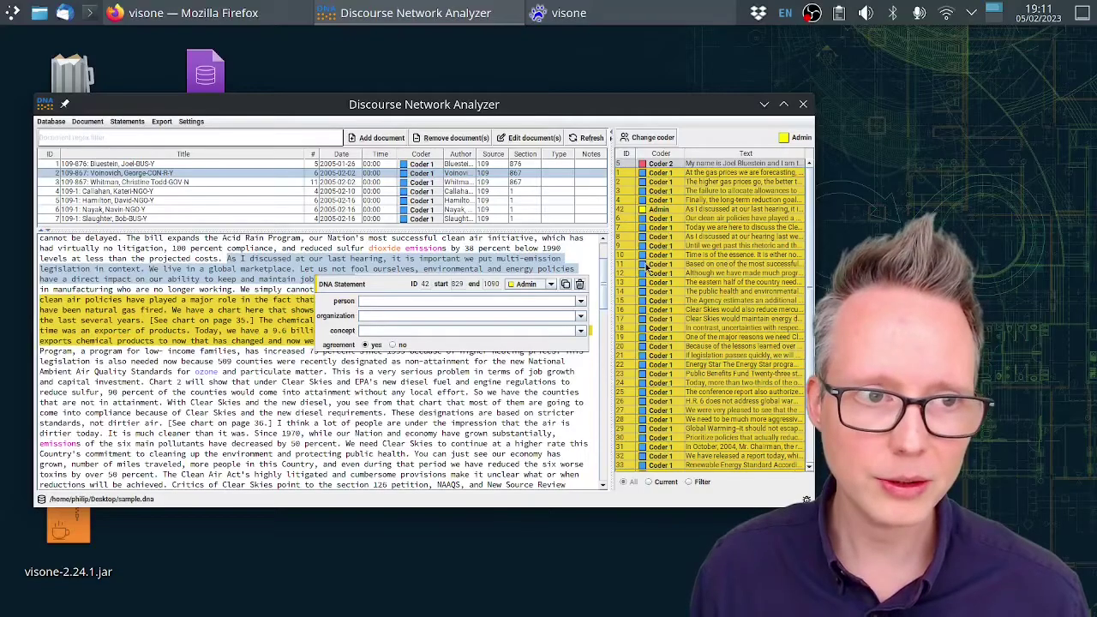
Step: Set statement 42's person to the senator via autocomplete on G, then view the concept choices
left_click(710, 250)
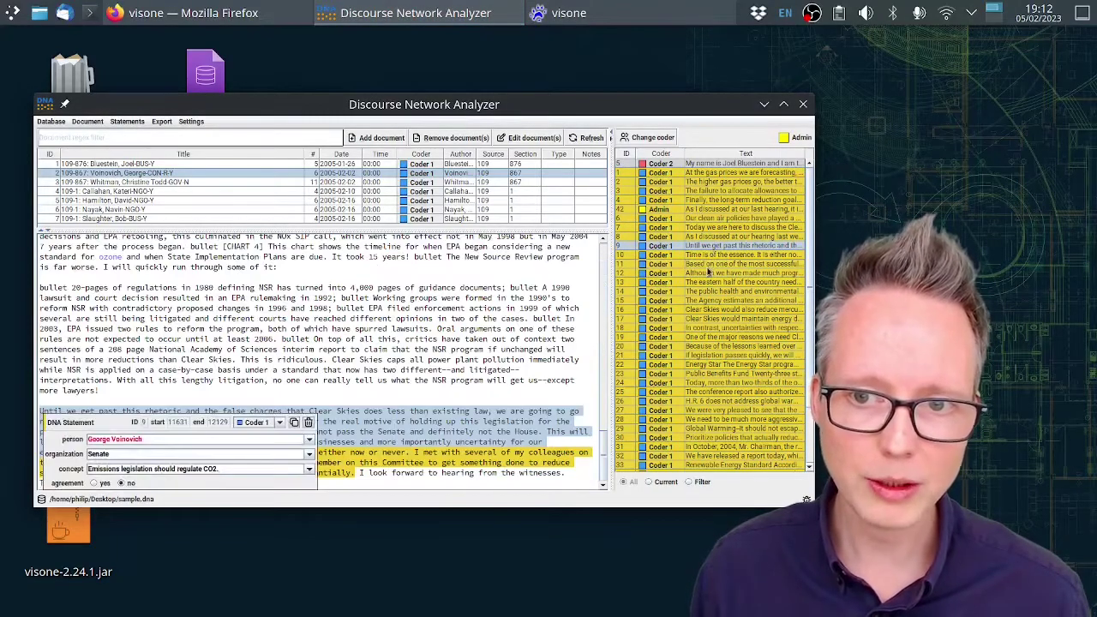
left_click(708, 272)
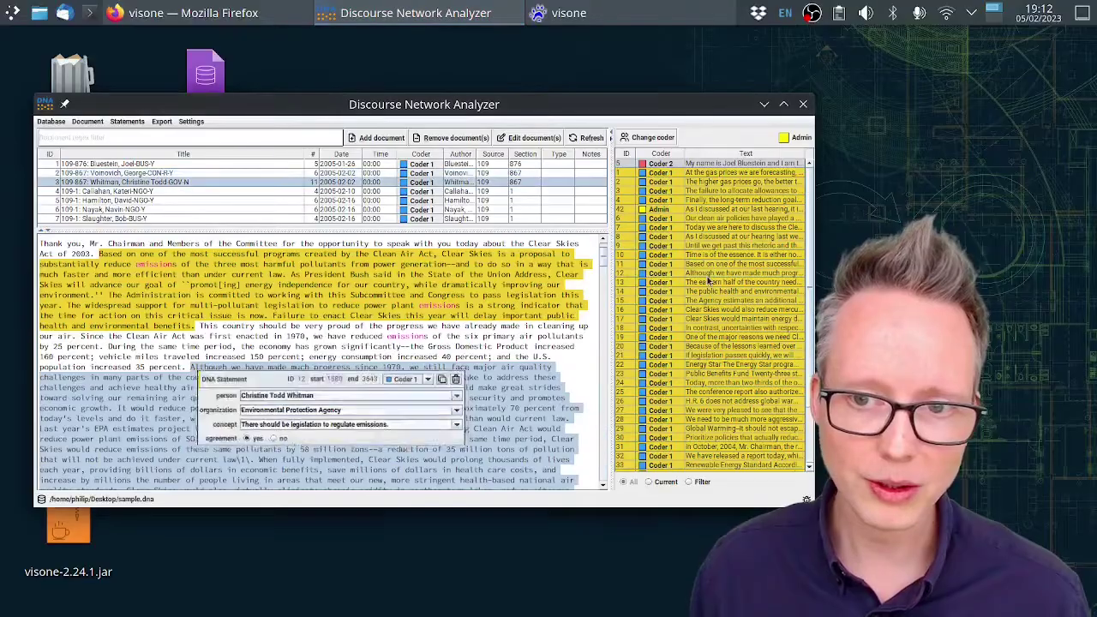
left_click(701, 209)
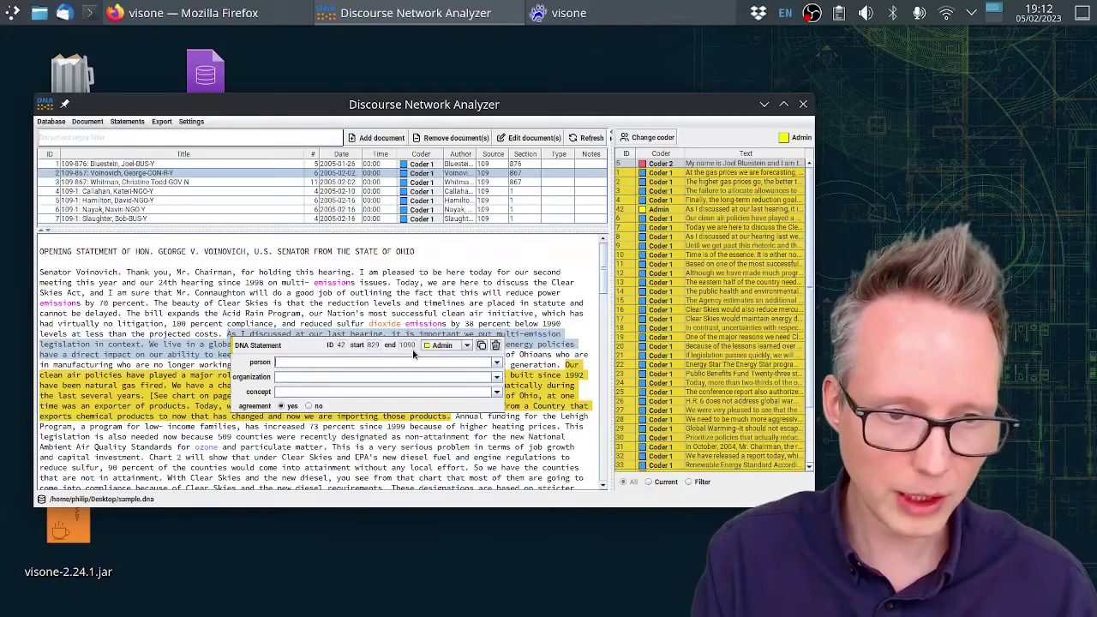
type("George Voinovich")
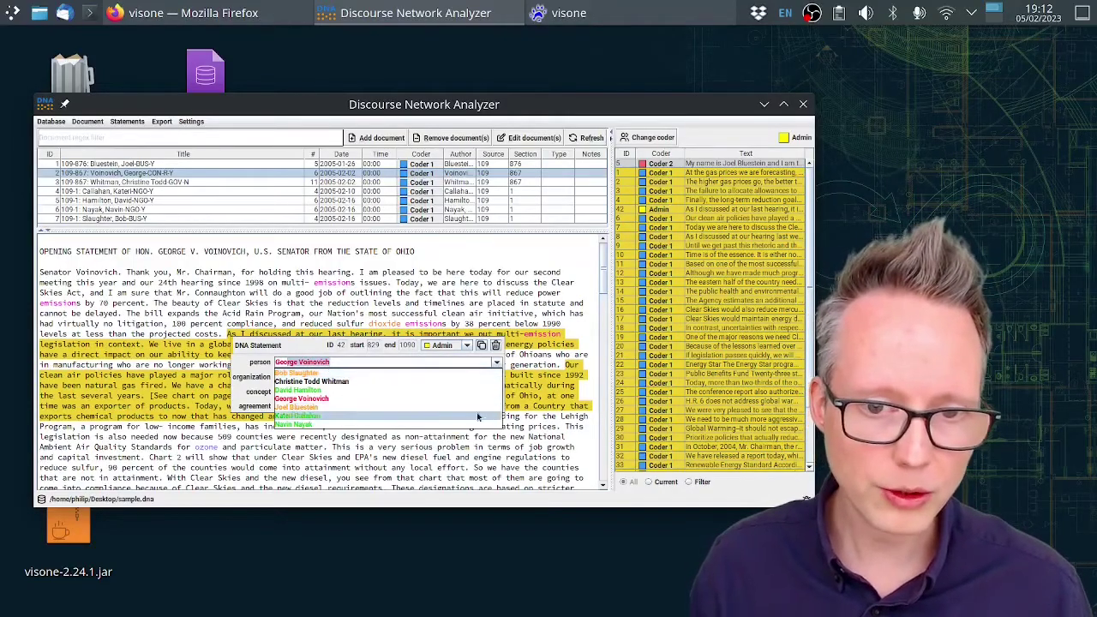
left_click(347, 362)
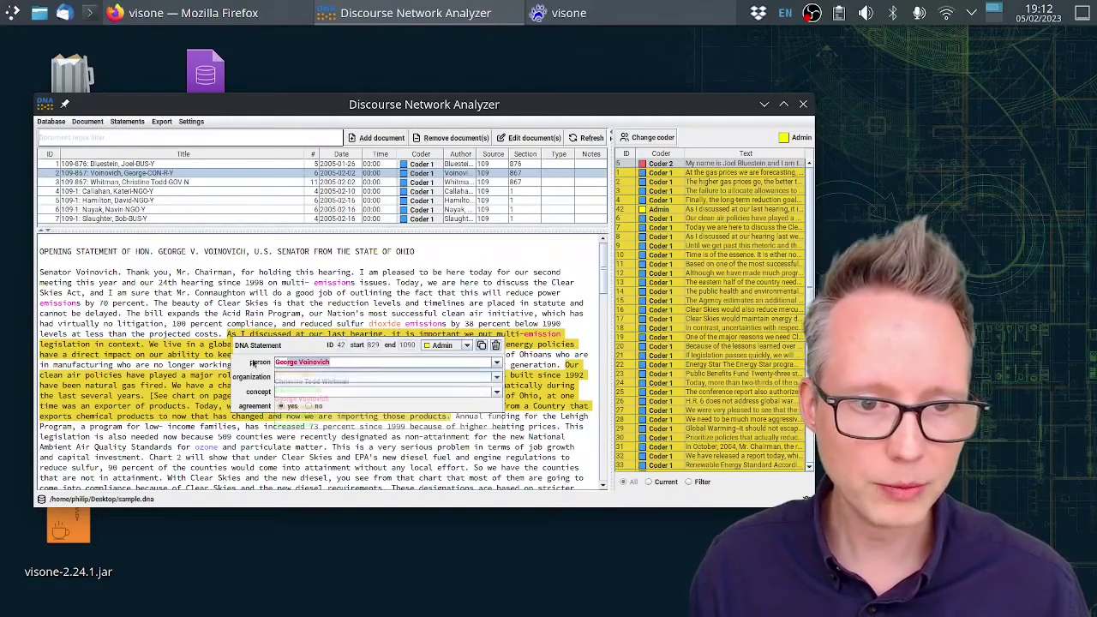
left_click(358, 321)
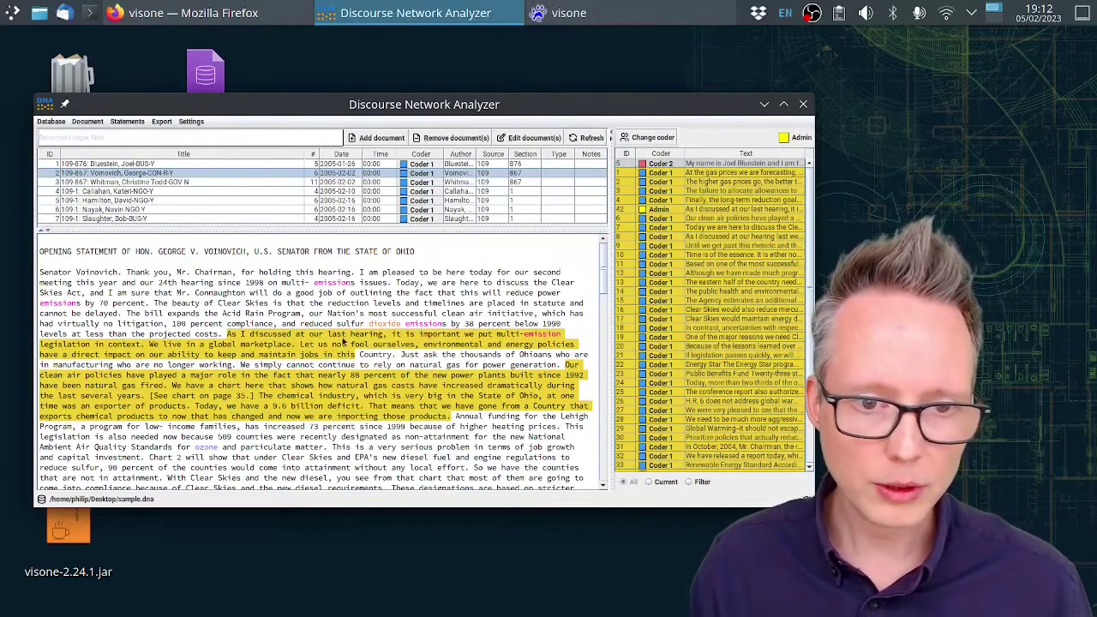
left_click(343, 343)
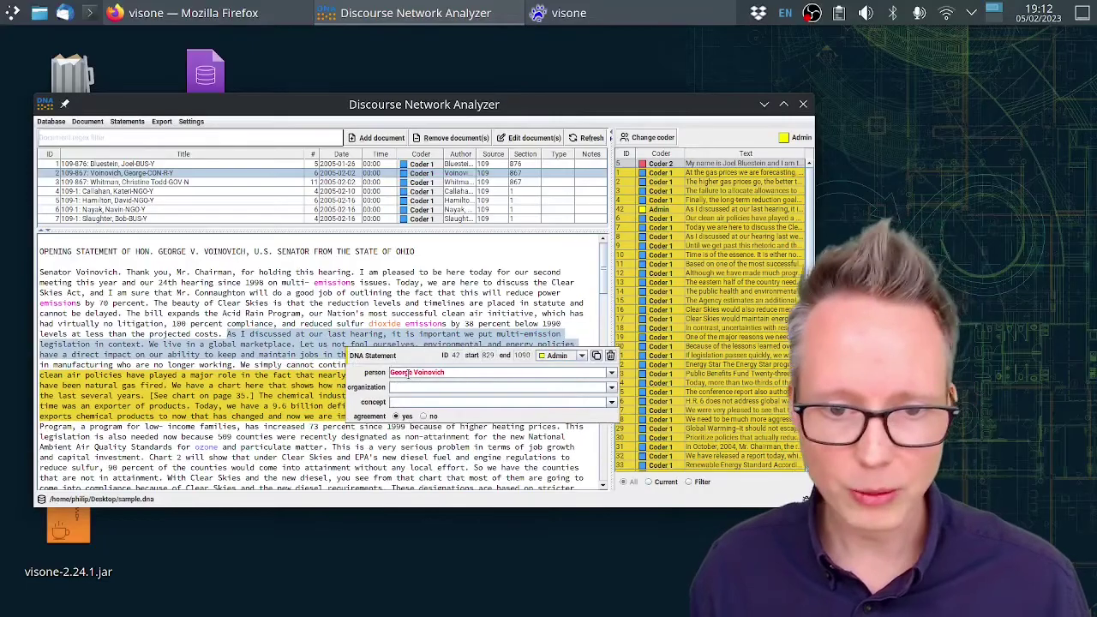
left_click(612, 403)
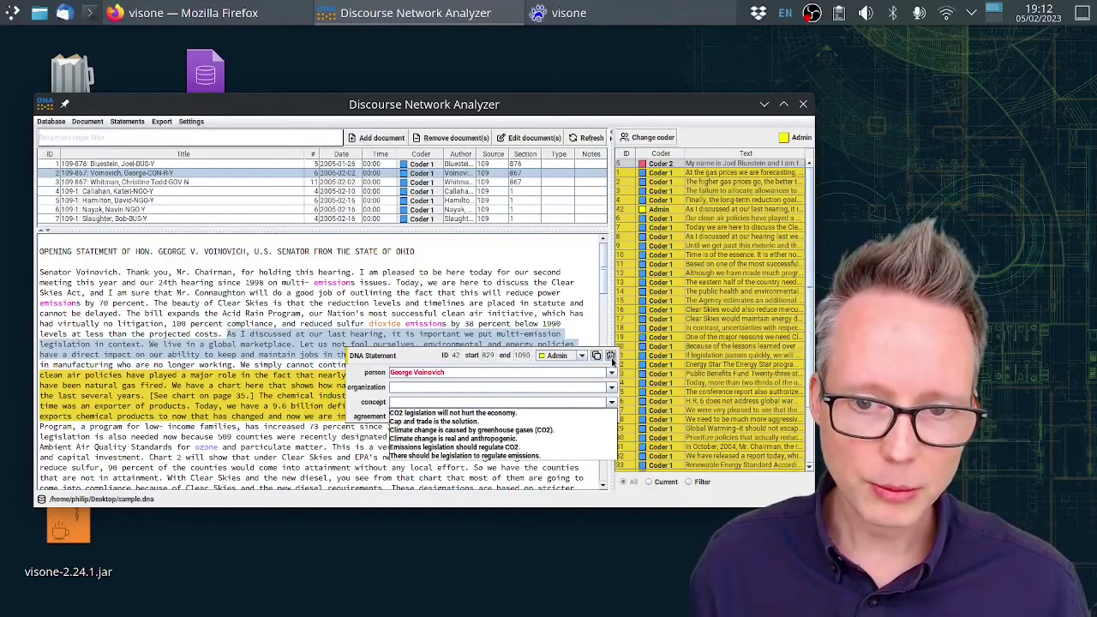
Step: Delete statement 42, confirming with Yes, and bring up the Export menu
left_click(611, 356)
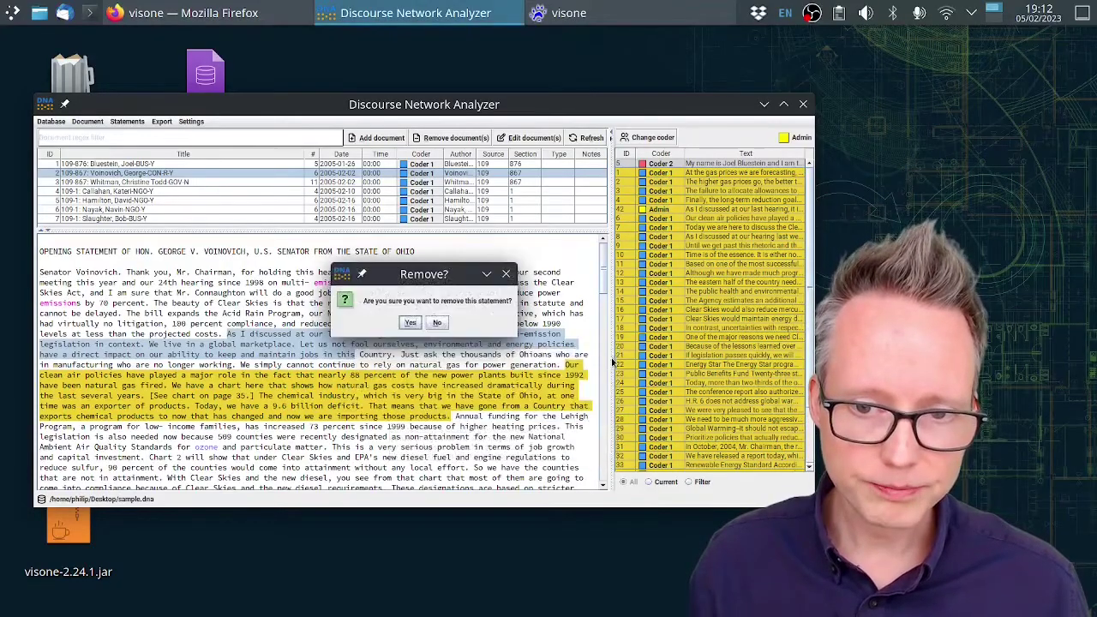
left_click(409, 323)
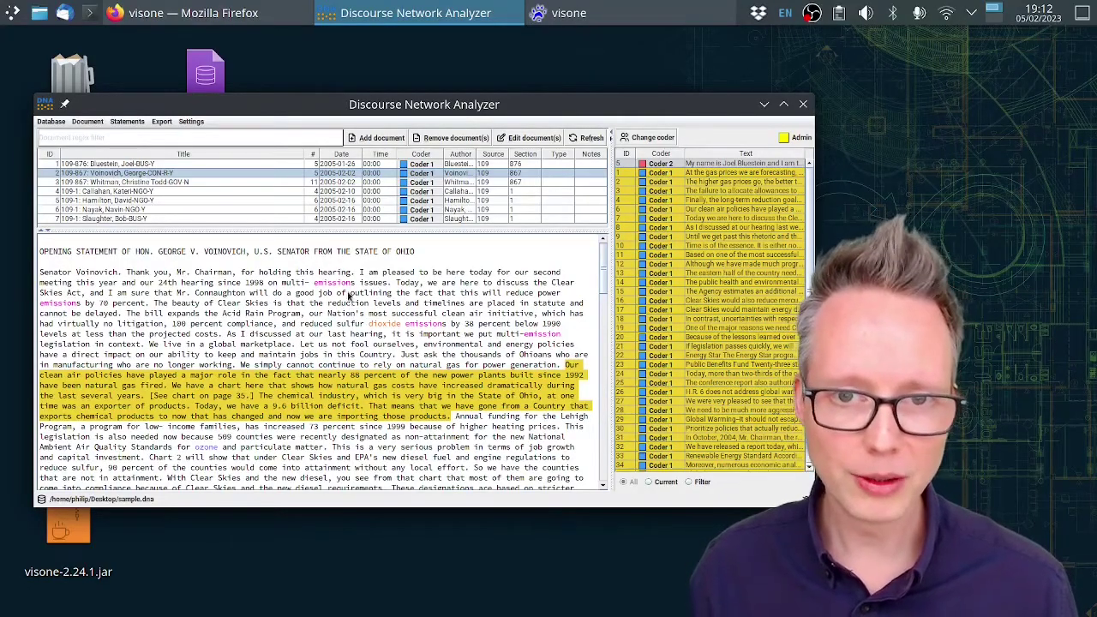
left_click(160, 122)
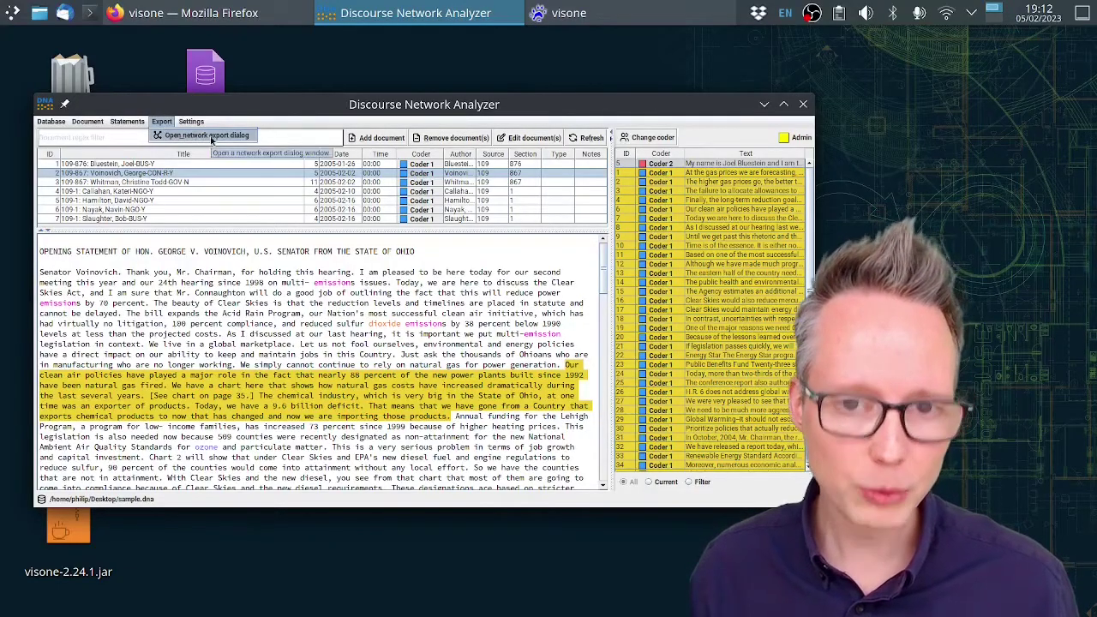
Step: Configure an organization–concept two-mode .graphml export with agreement qualifier aggregated by combine
left_click(211, 137)
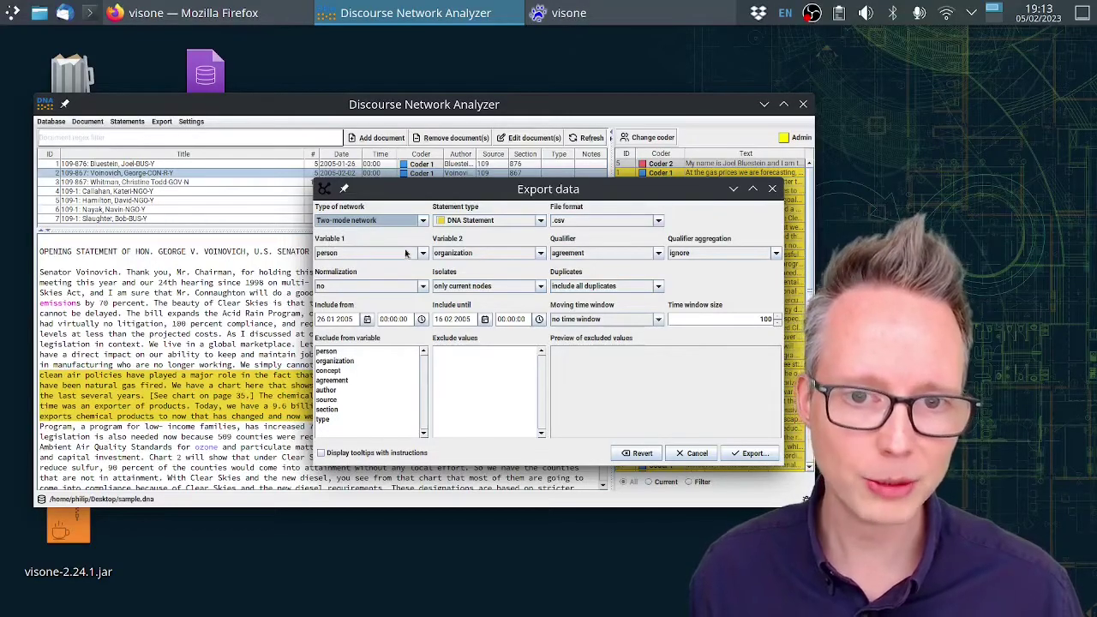
left_click(359, 255)
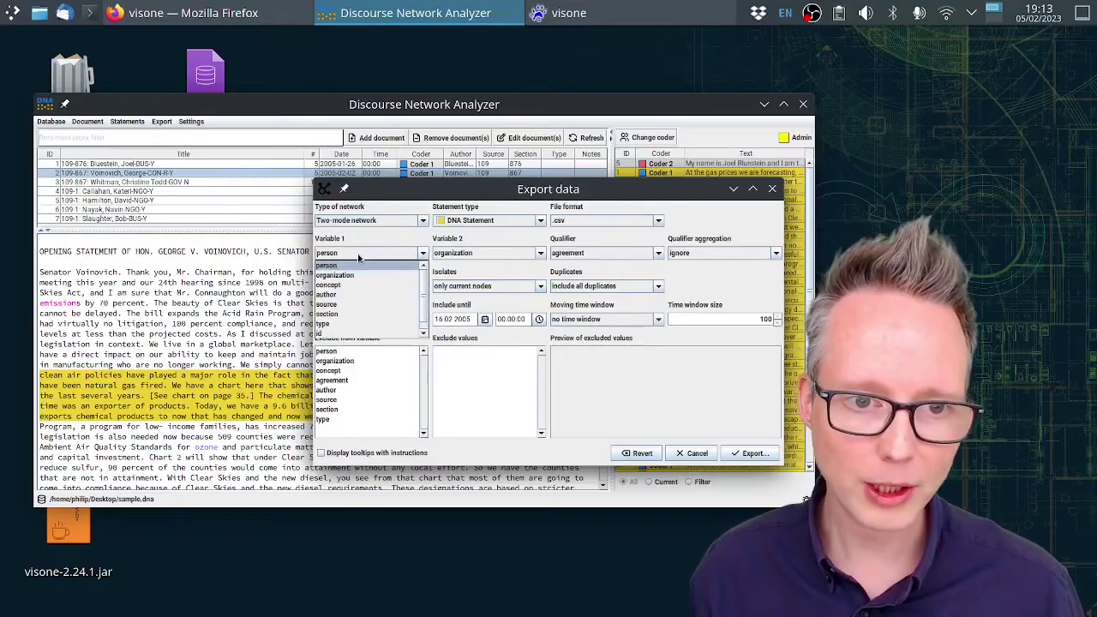
left_click(349, 276)
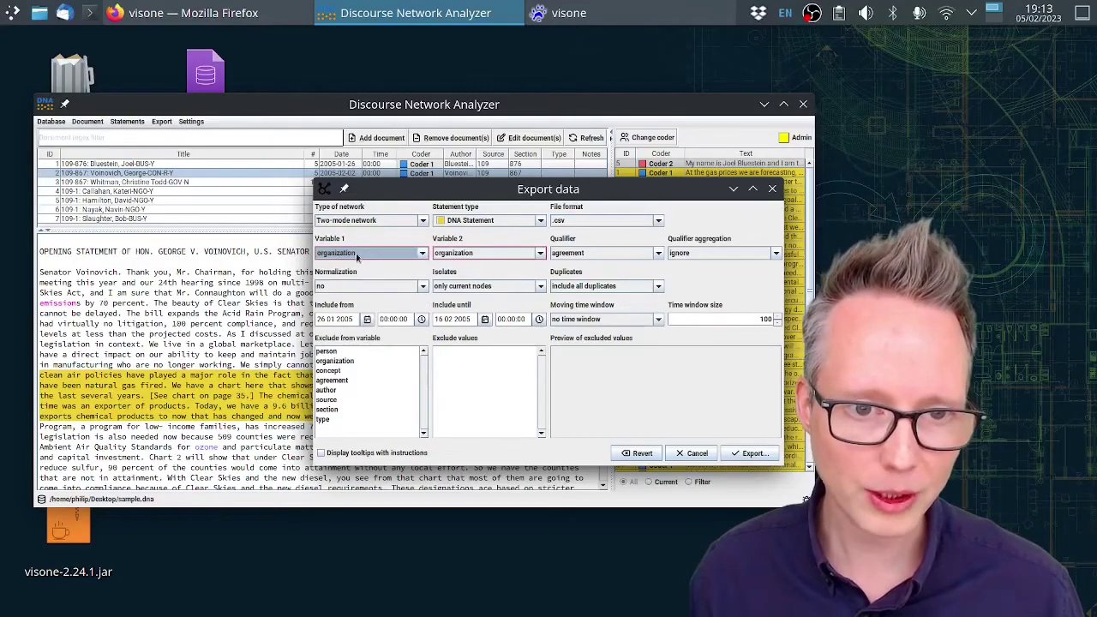
left_click(463, 256)
left_click(444, 284)
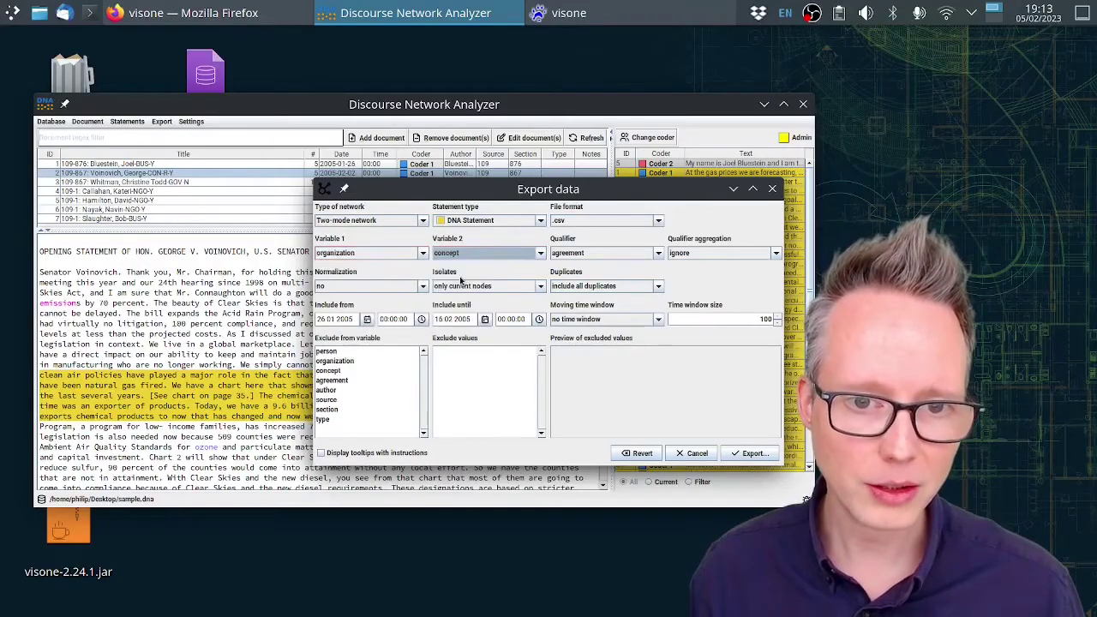
left_click(585, 221)
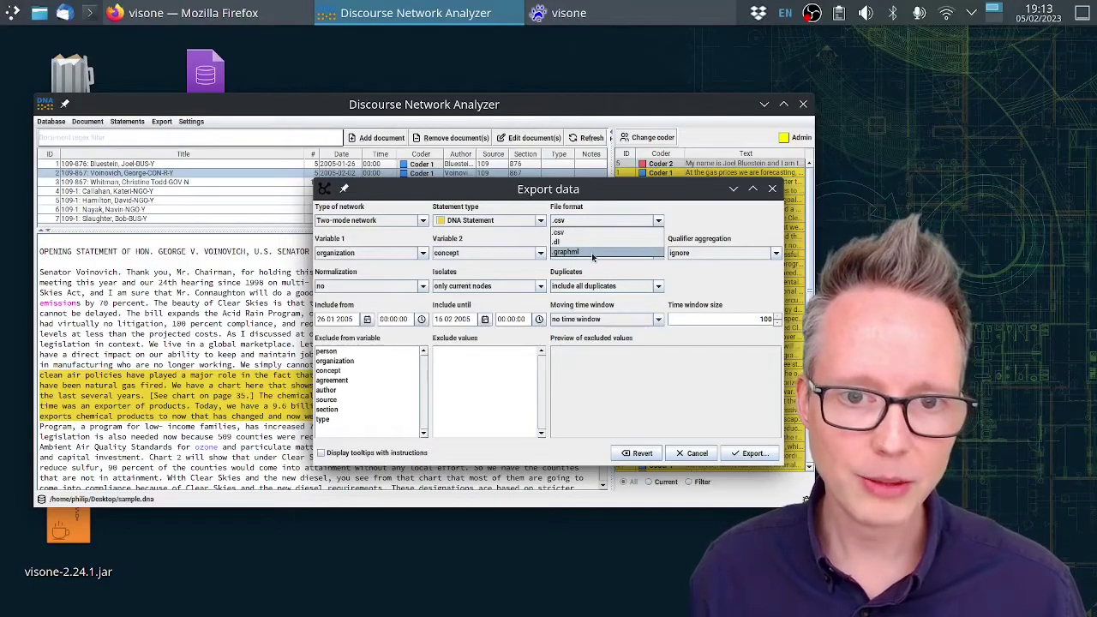
left_click(590, 252)
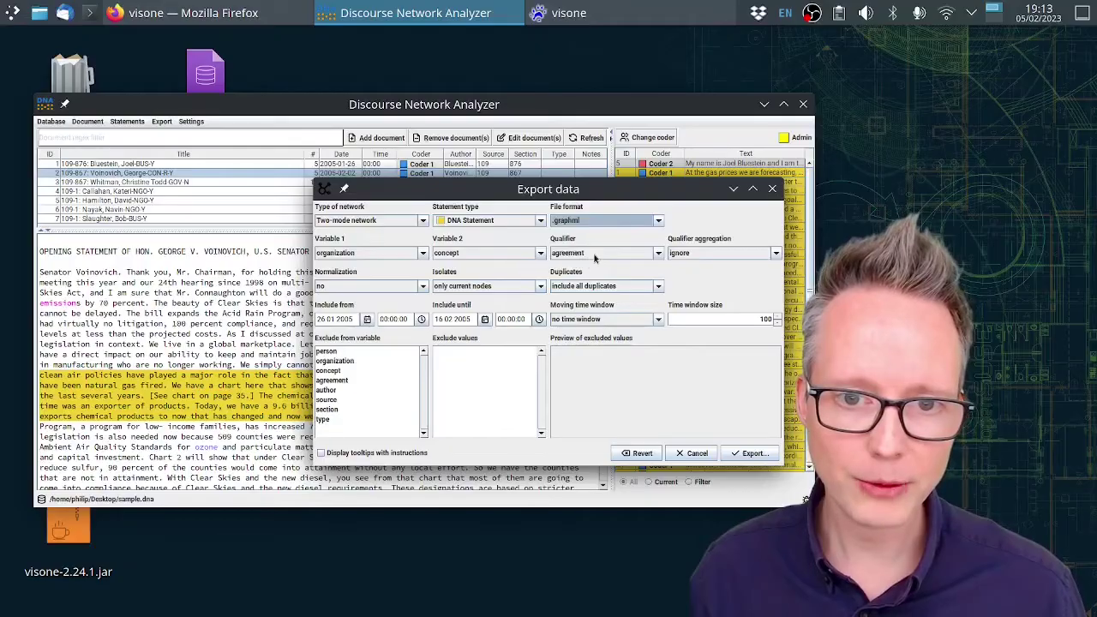
left_click(594, 255)
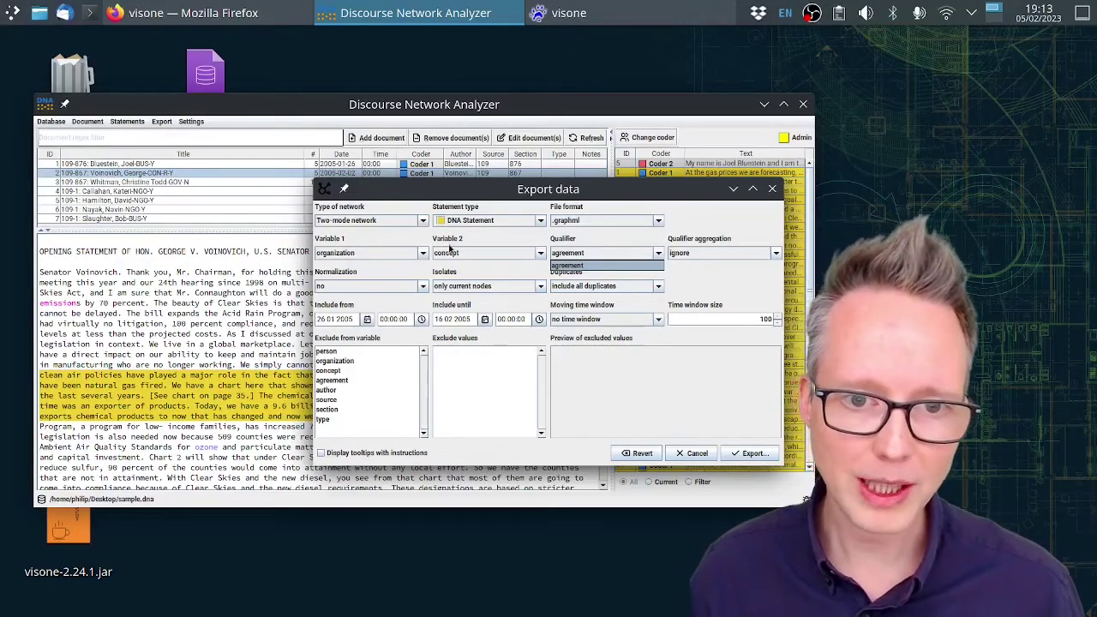
left_click(583, 254)
left_click(693, 255)
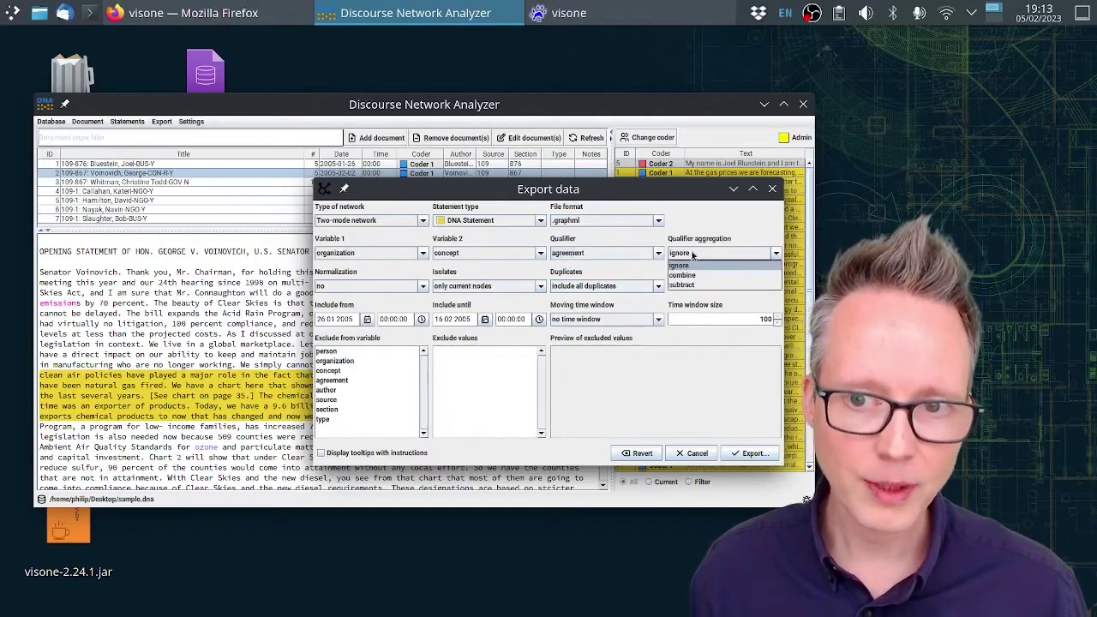
left_click(701, 275)
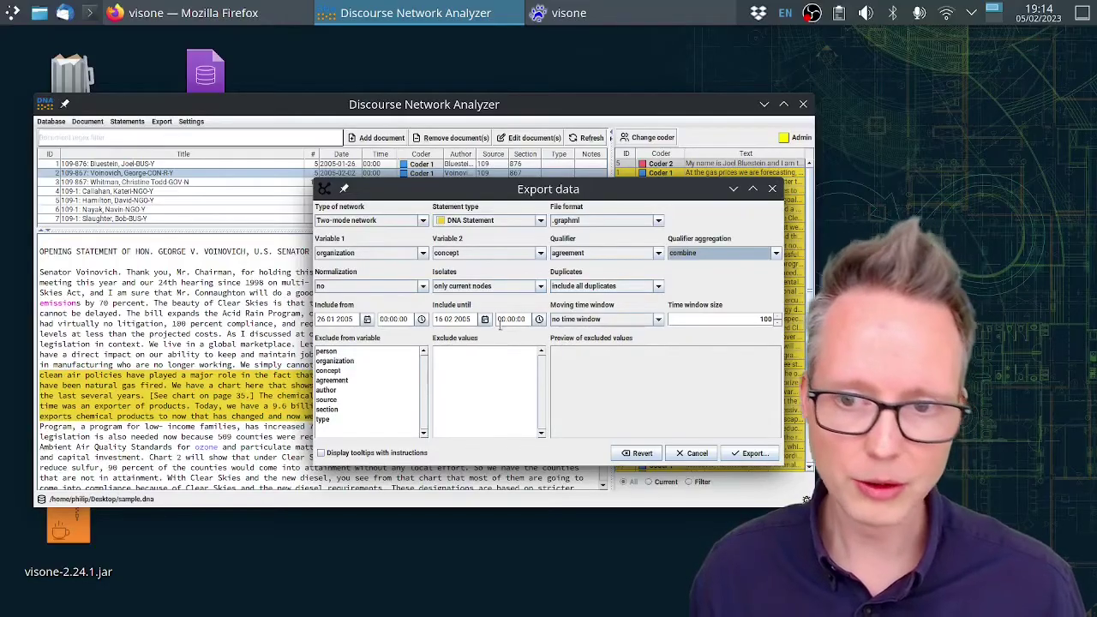
Step: List concept as the exclusion variable, then mark and unmark 'Climate change is real and anthropogenic'
left_click(330, 371)
left_click(481, 379)
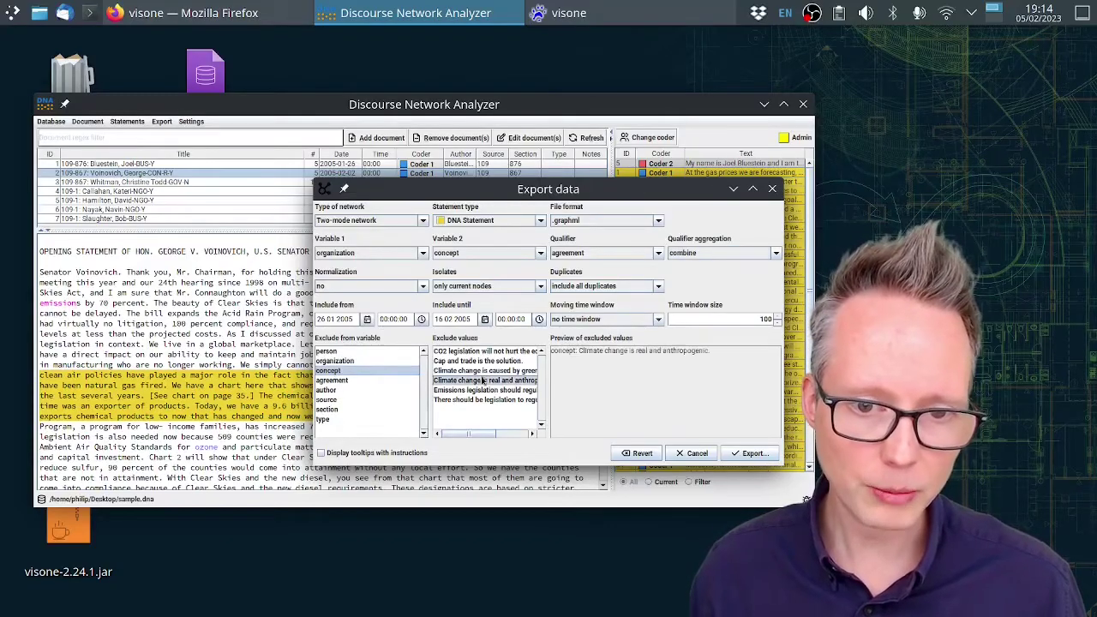
left_click(501, 381, "ctrl")
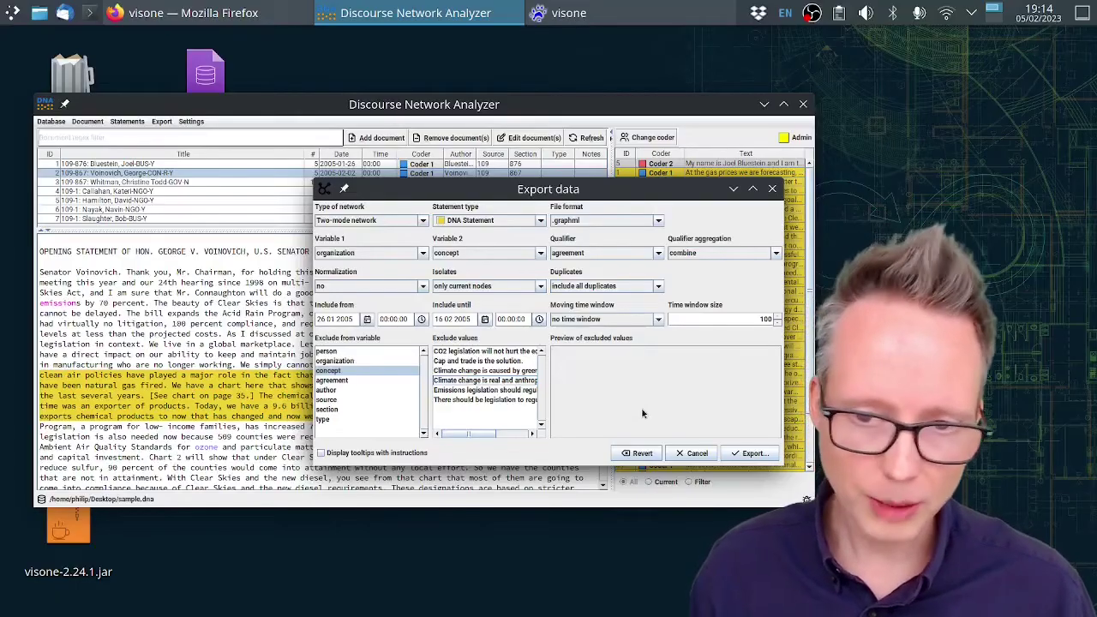
Step: Export the network as twomode.graphml on the Desktop and minimize the analyzer
left_click(750, 453)
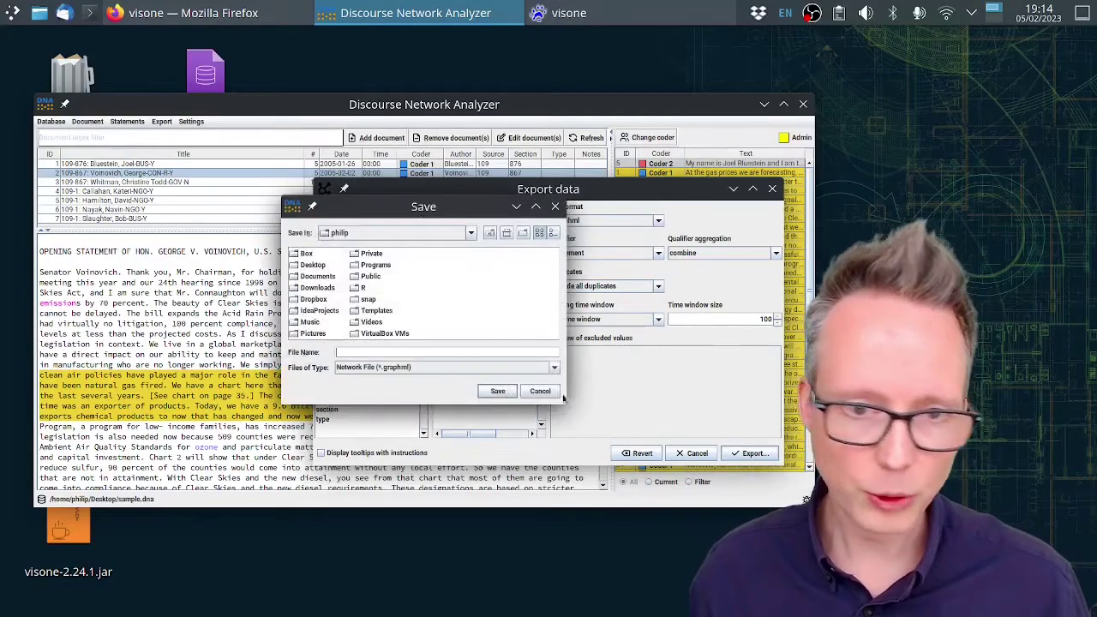
double_click(300, 267)
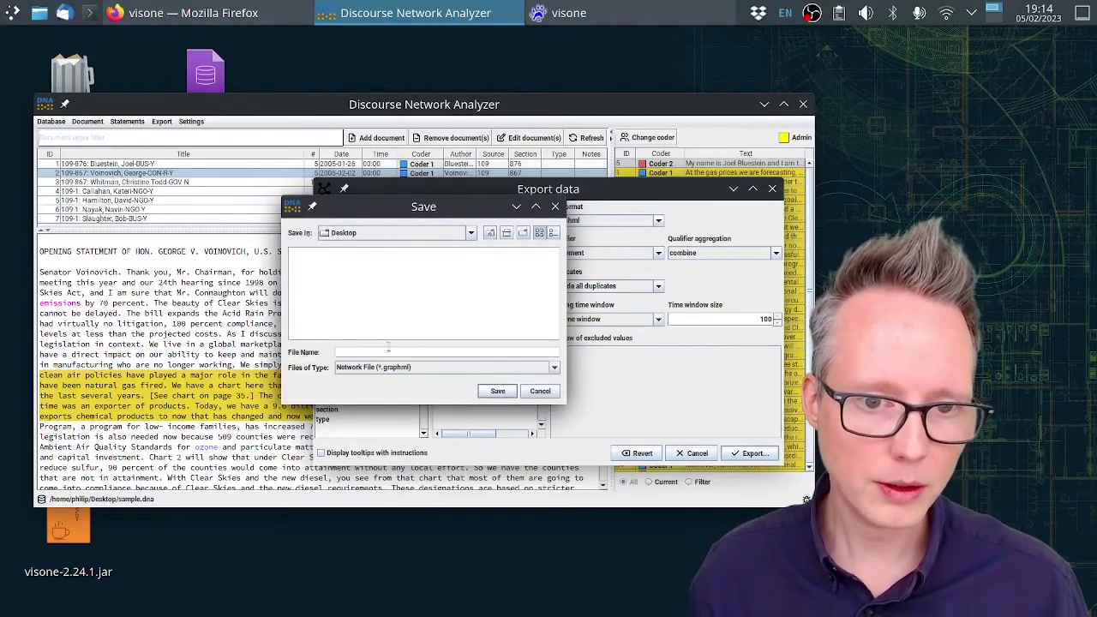
type("twomode")
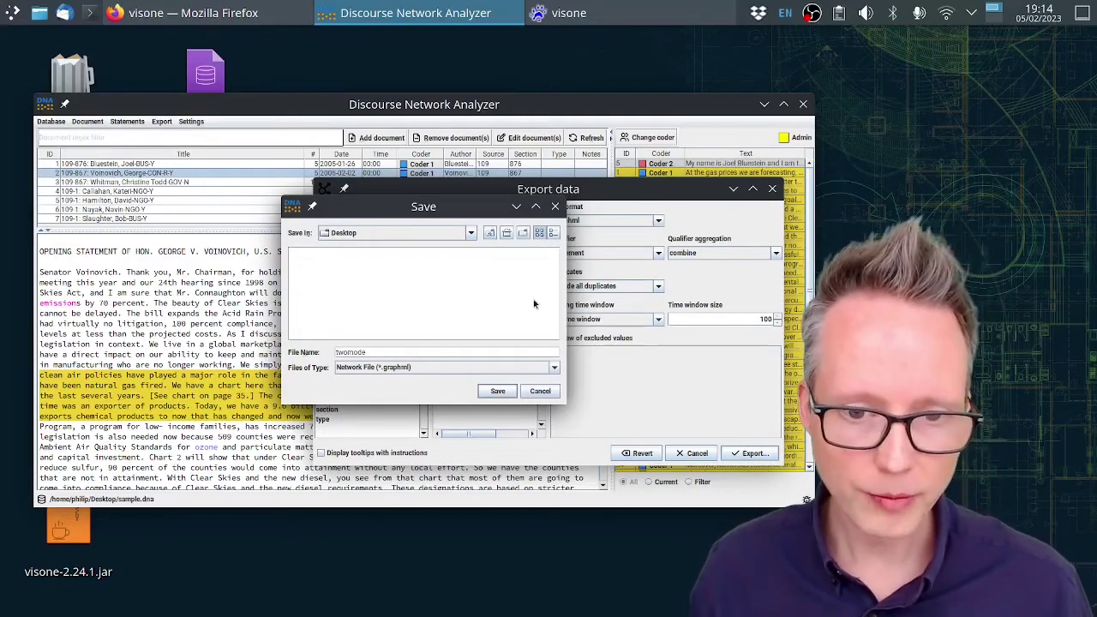
left_click(499, 391)
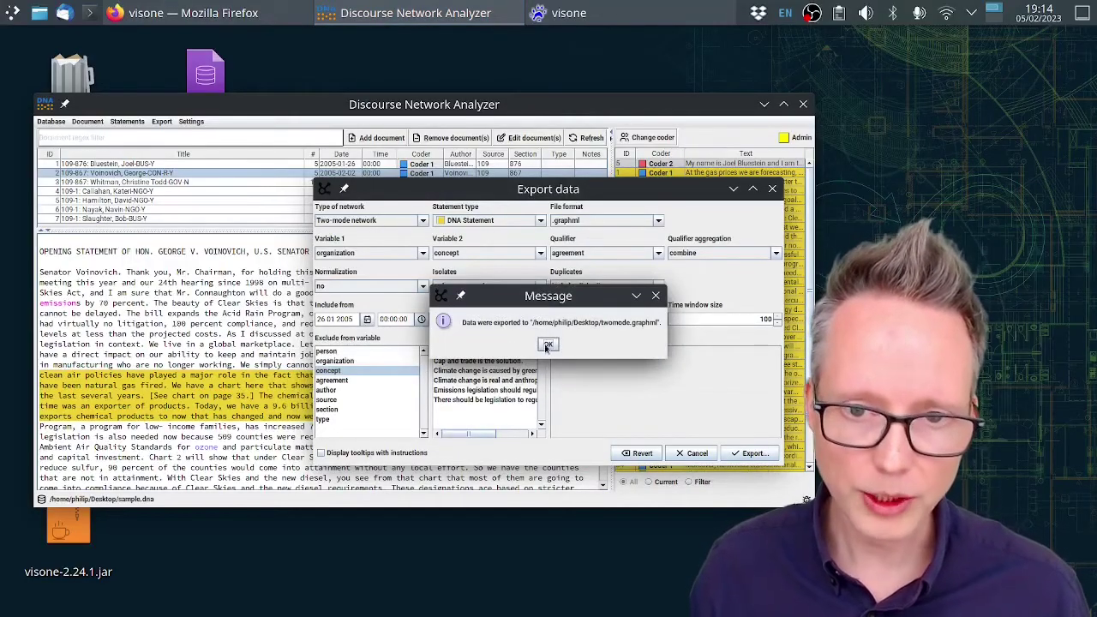
left_click(547, 345)
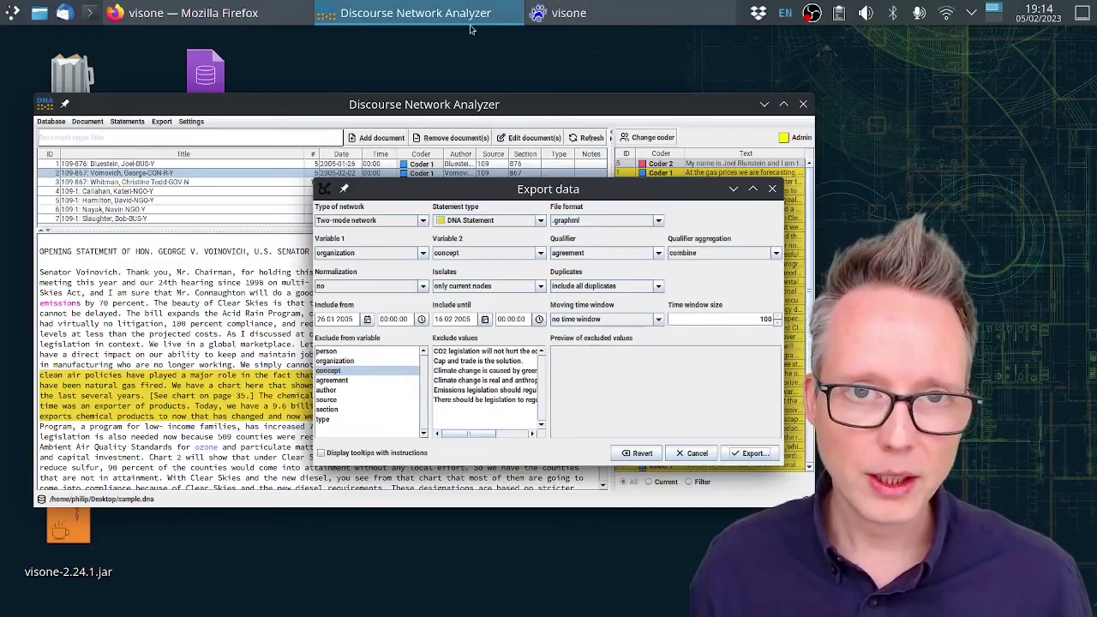
left_click(473, 12)
Step: Open twomode.graphml from the Desktop in visone
left_click(224, 245)
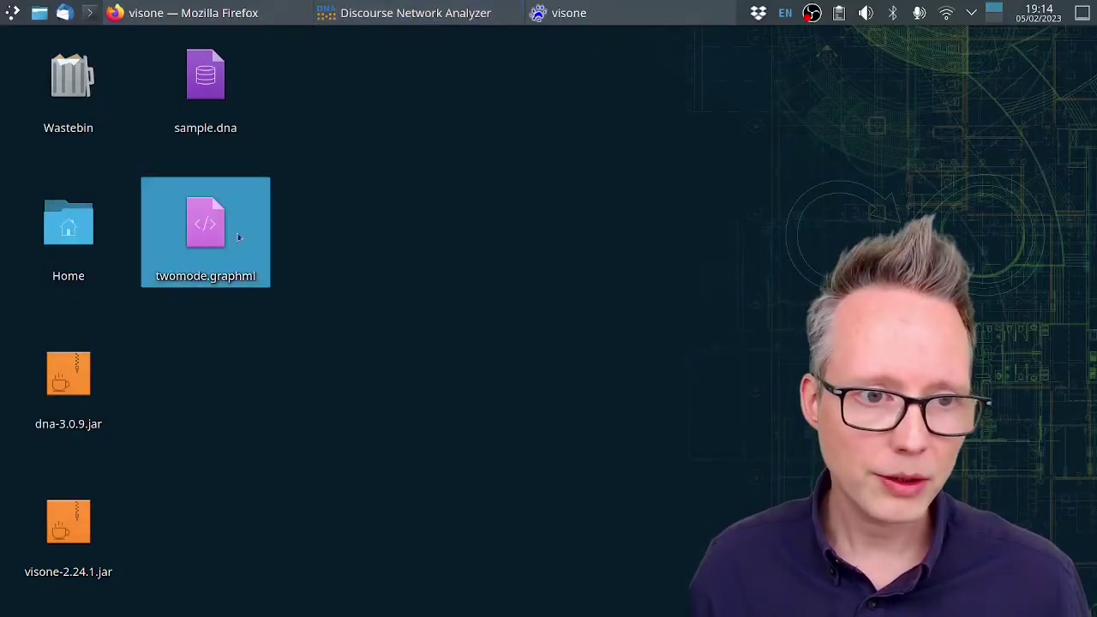
left_click(591, 15)
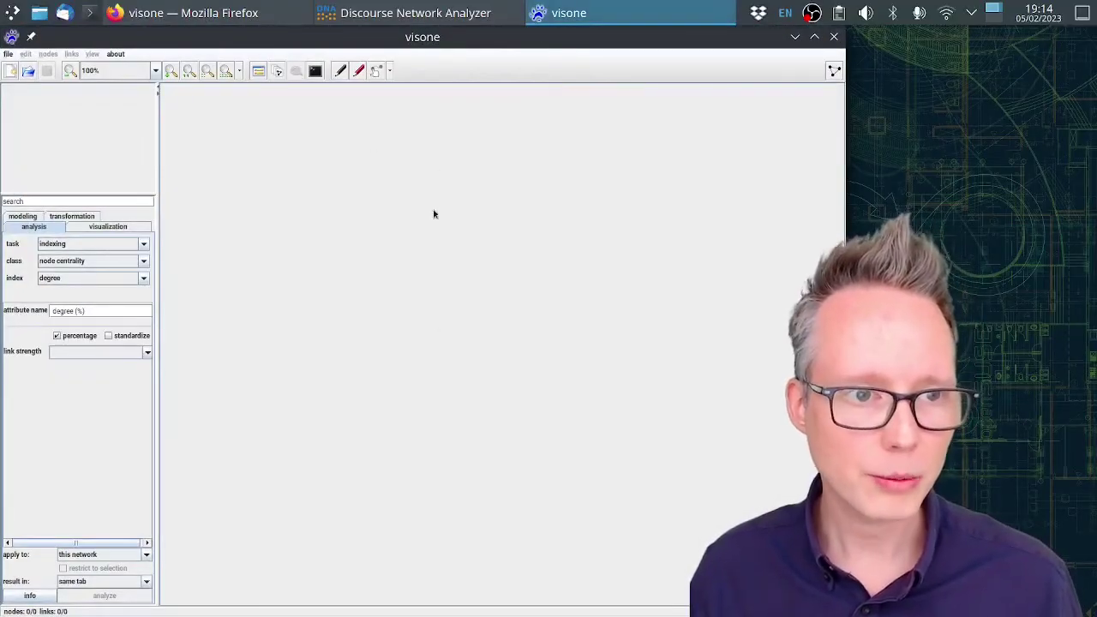
left_click(28, 72)
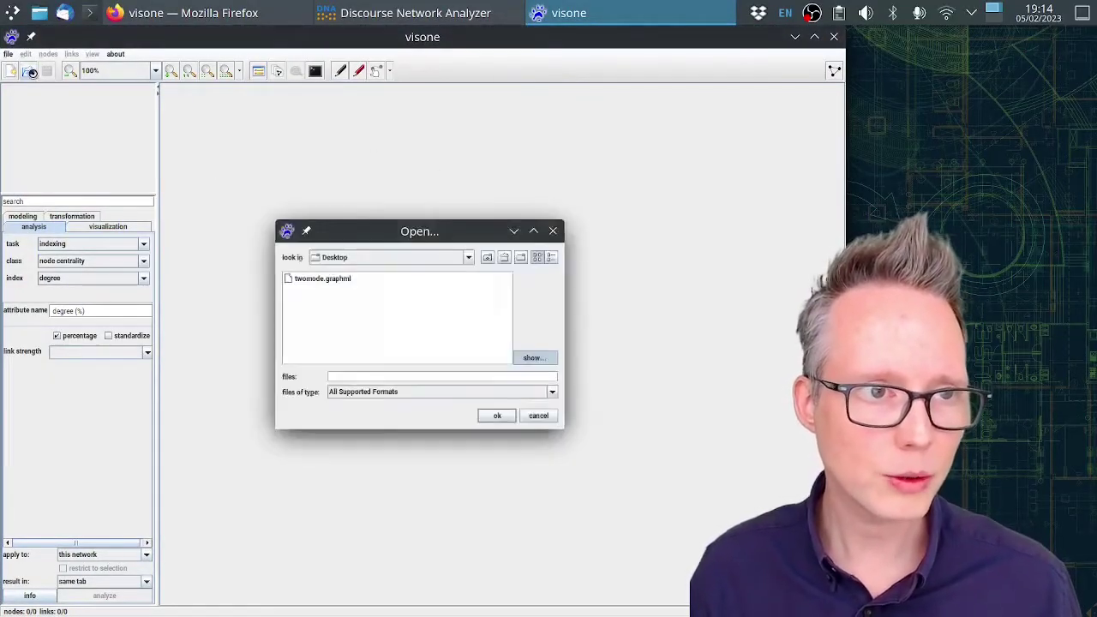
left_click(326, 280)
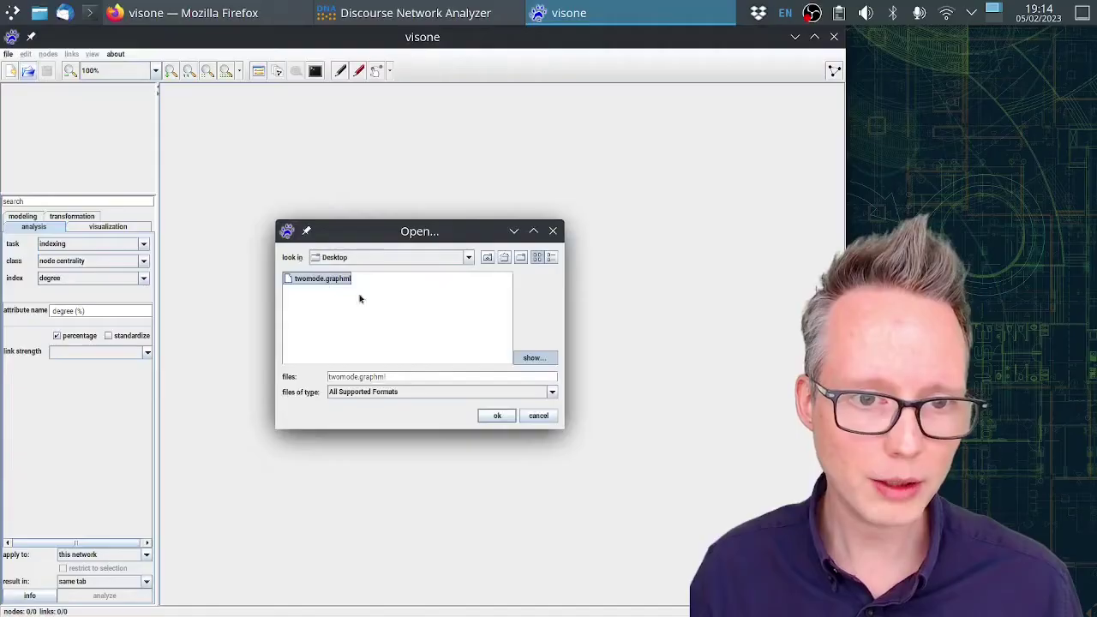
left_click(502, 418)
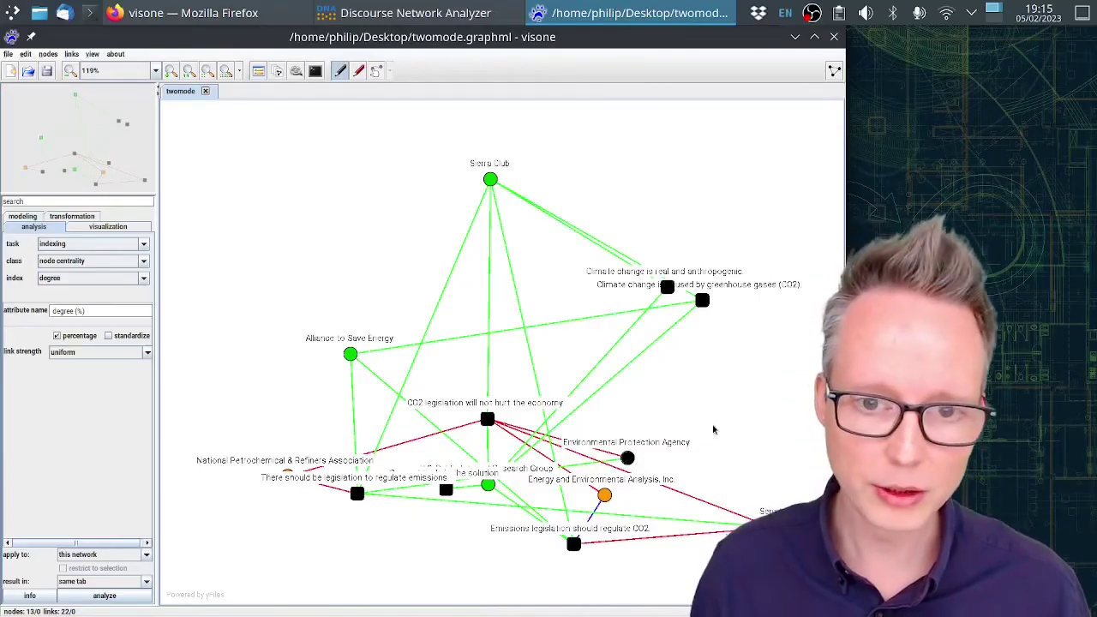
Step: Apply the automatic layout and nudge the Energy and Environmental Analysis and CO2 legislation nodes
left_click(835, 70)
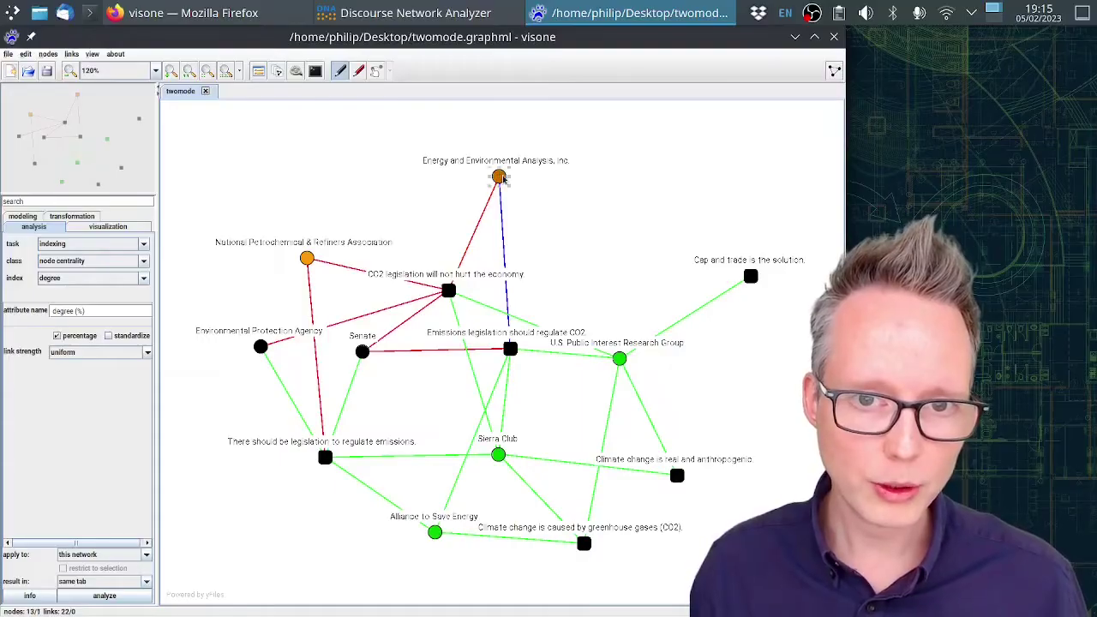
left_click_drag(500, 177, 488, 199)
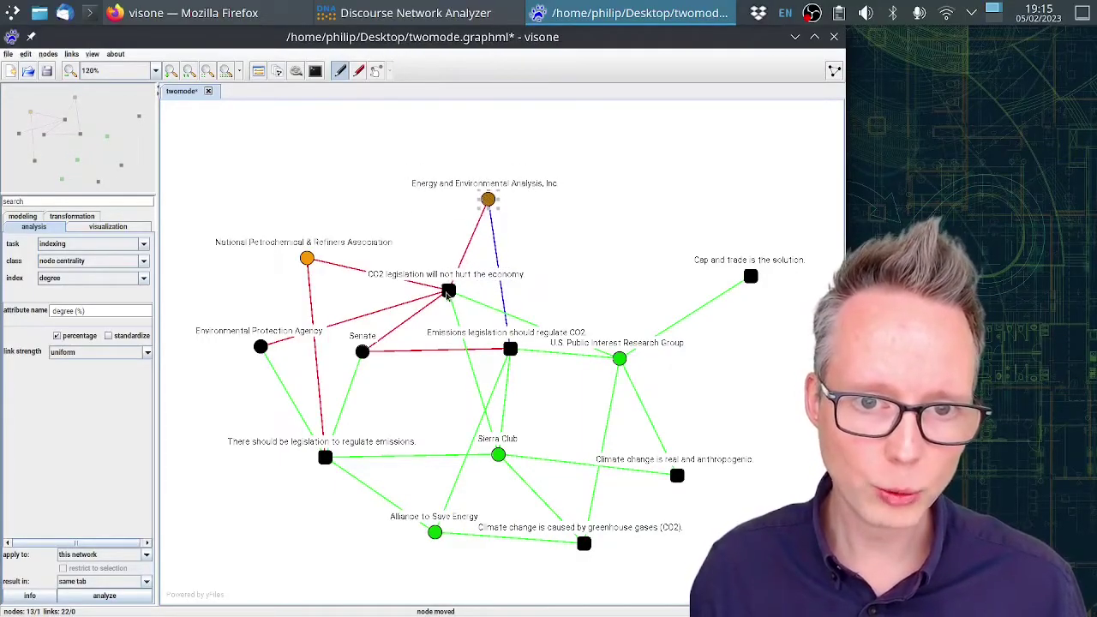
left_click_drag(509, 352, 522, 350)
left_click_drag(448, 292, 445, 289)
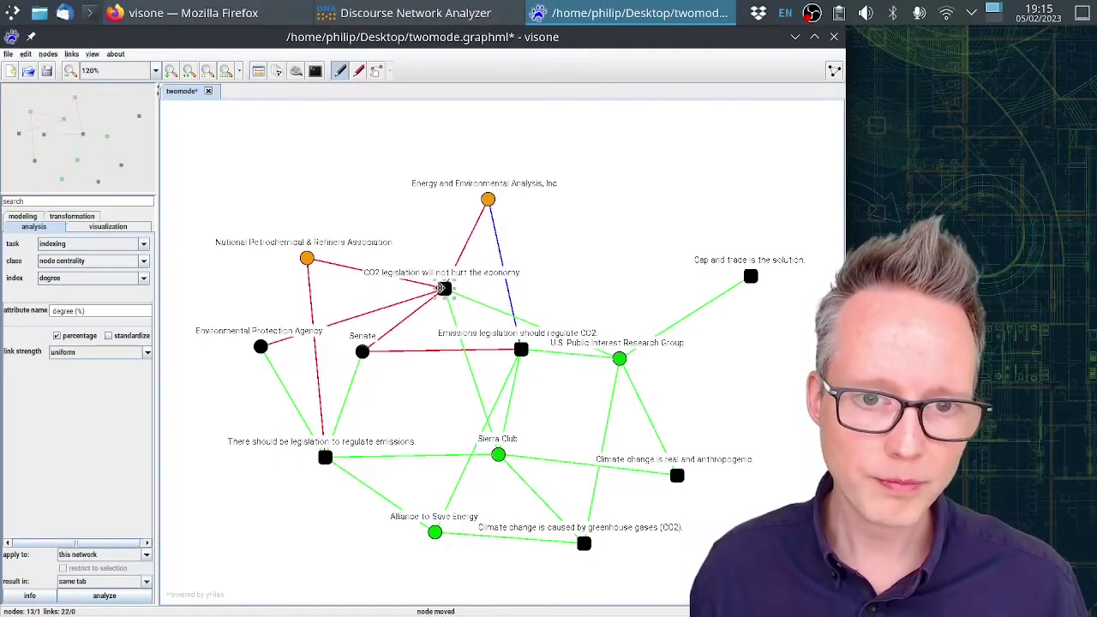
left_click(466, 246)
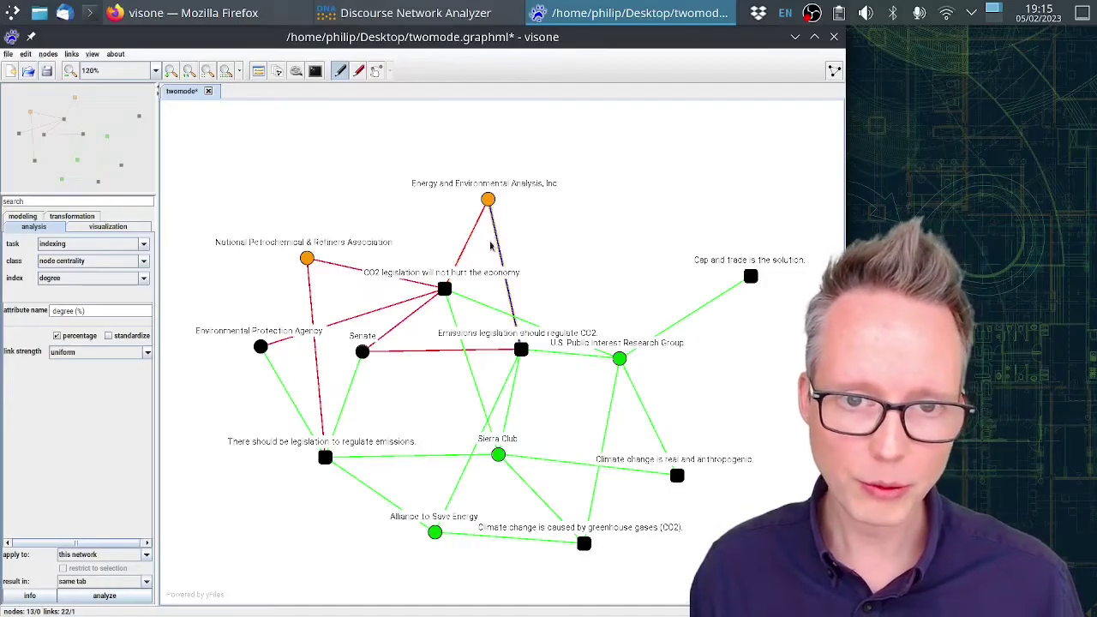
left_click(522, 349)
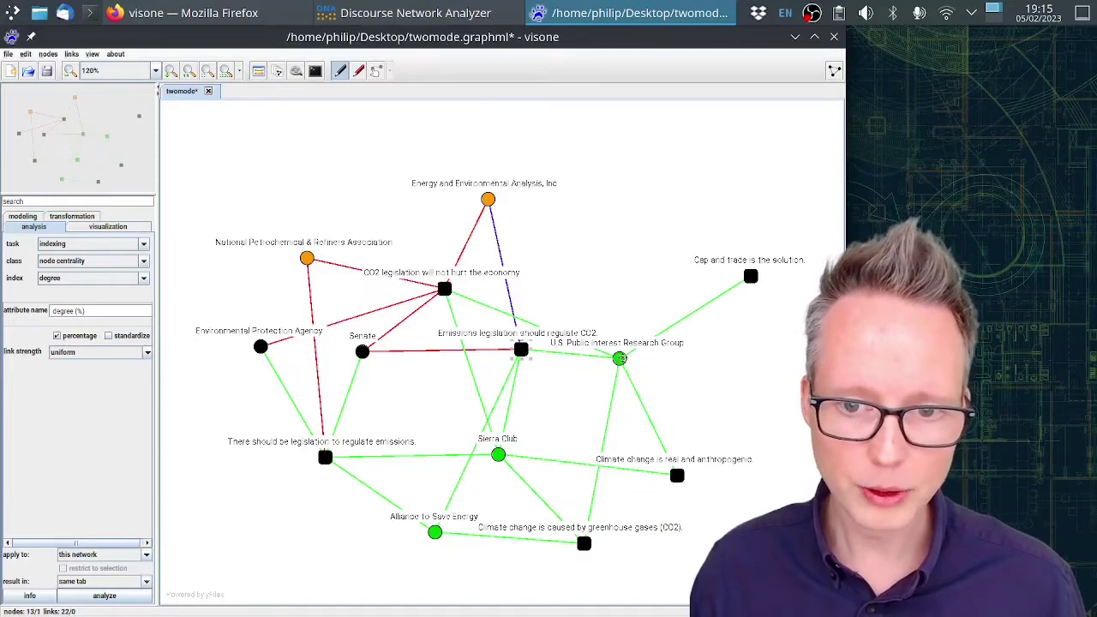
Step: Move U.S. Public Interest Research Group down-right and the climate-change node up, then deselect
left_click_drag(619, 359, 629, 373)
left_click_drag(678, 476, 673, 456)
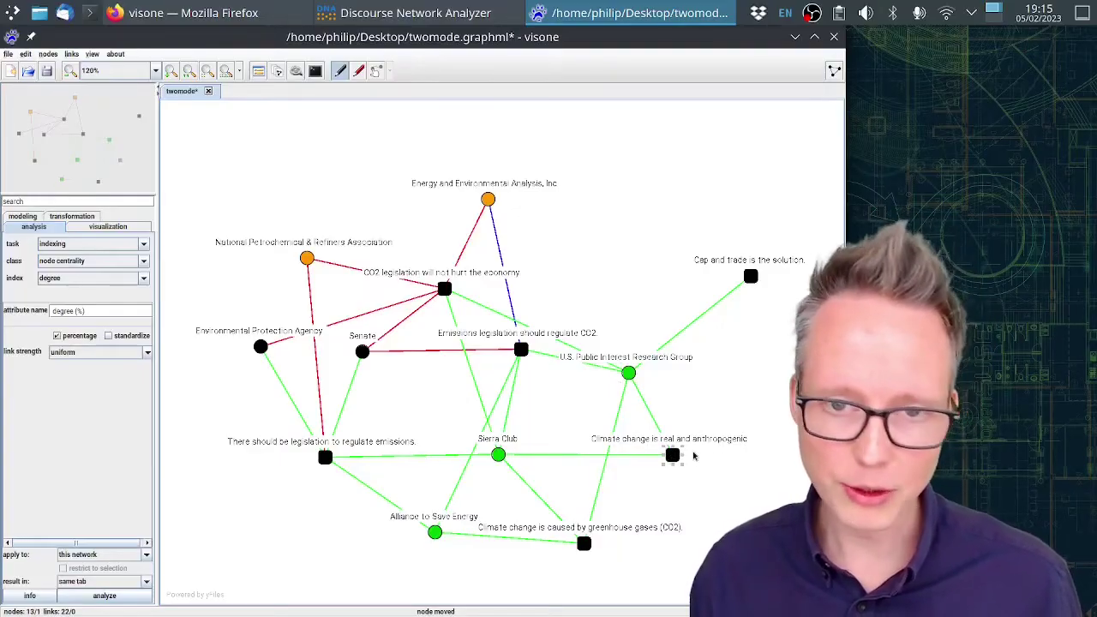
left_click(700, 403)
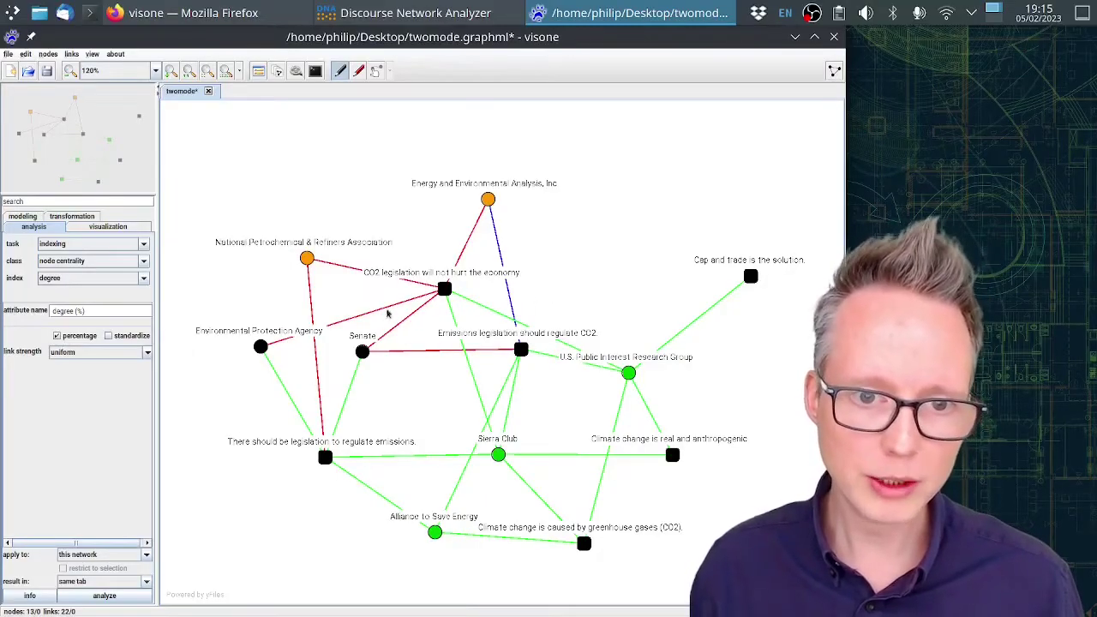
left_click(498, 455)
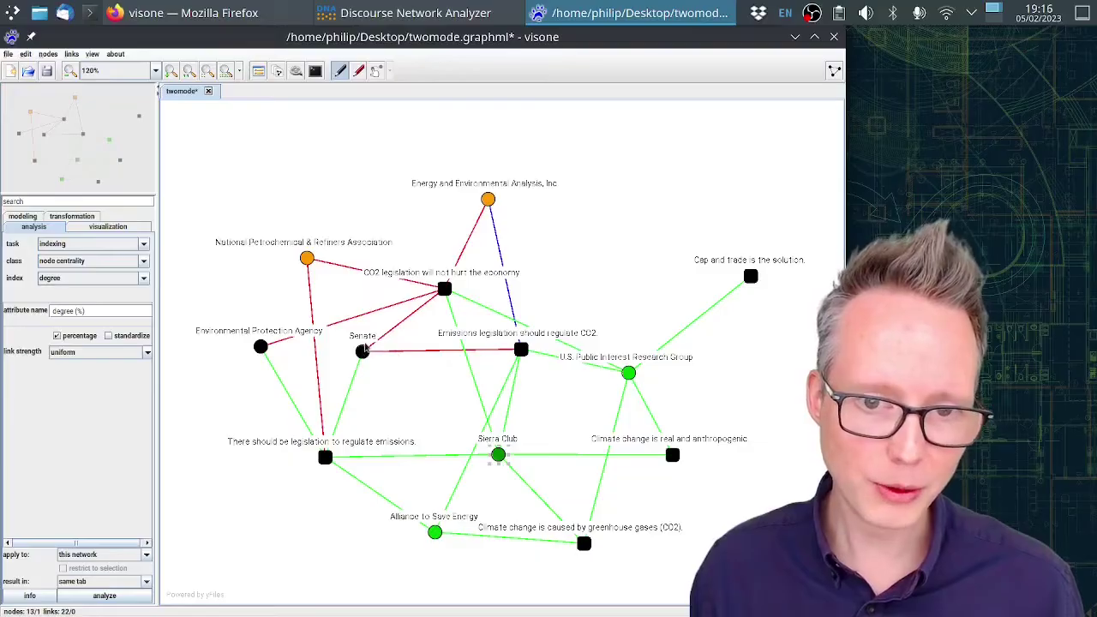
left_click(552, 383)
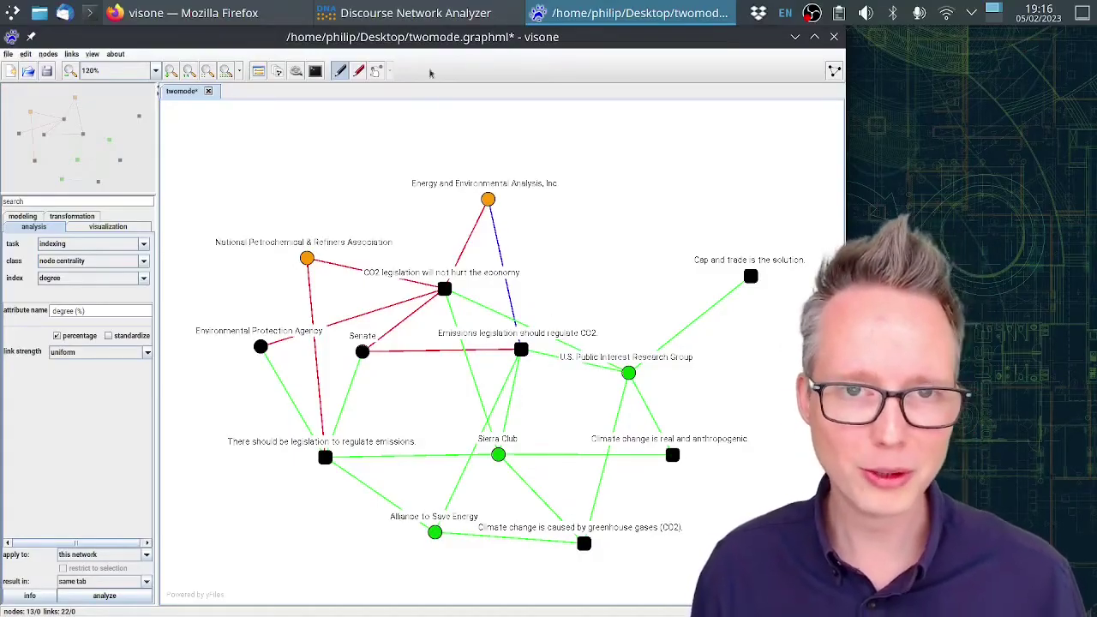
Step: Set the export's network type to a one-mode network
left_click(415, 13)
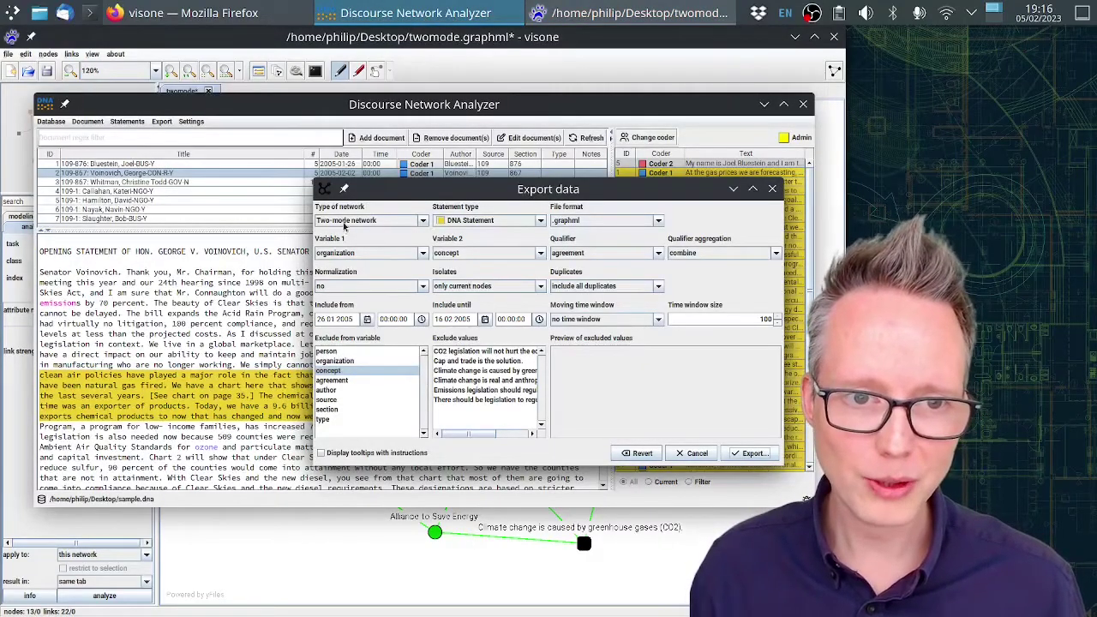
left_click(345, 222)
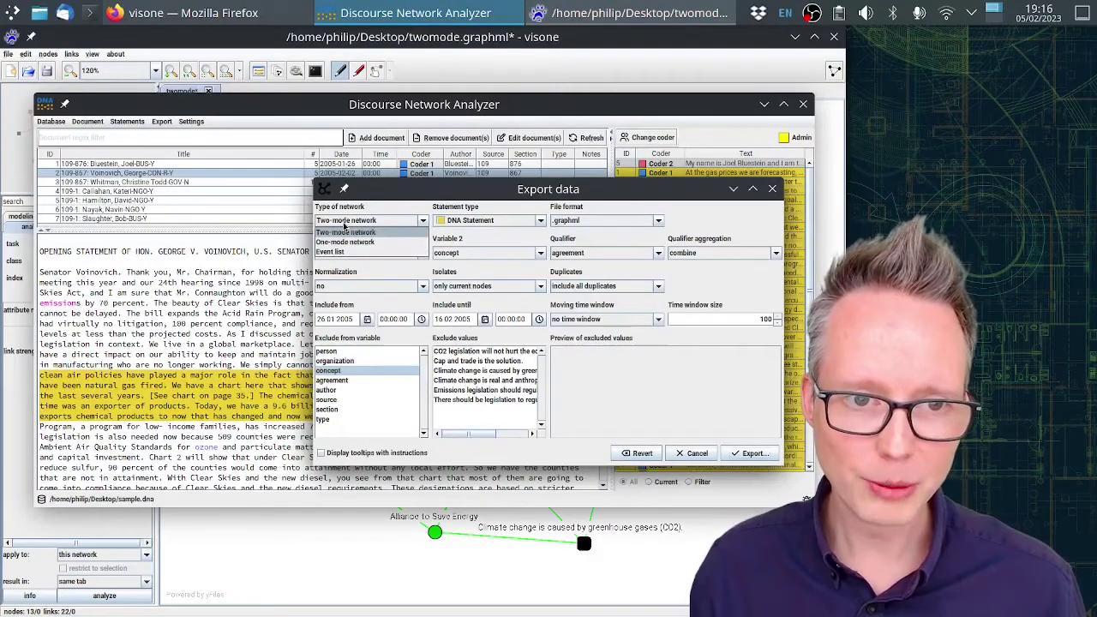
left_click(382, 243)
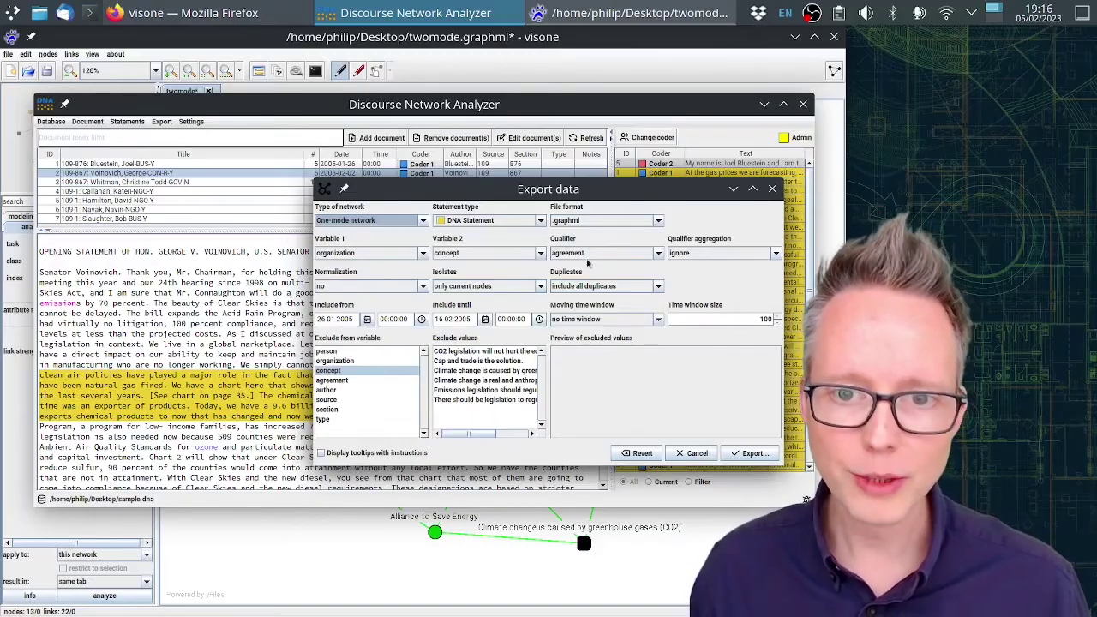
Step: Aggregate the agreement qualifier by congruence and exclude the 'legislation to regulate emissions' concept
left_click(581, 255)
left_click(583, 264)
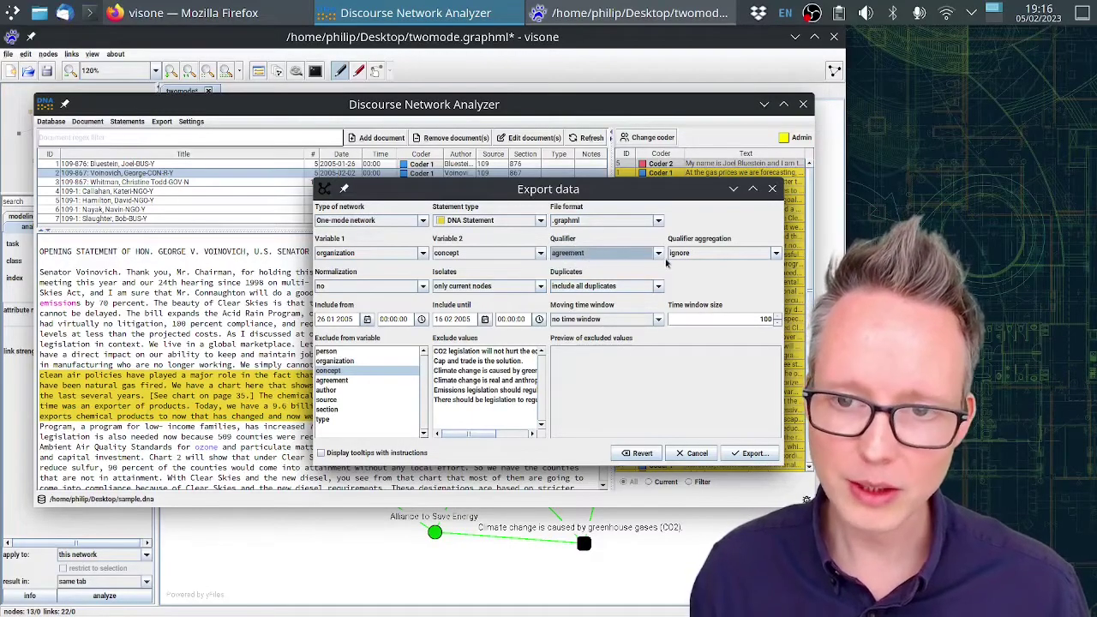
left_click(708, 255)
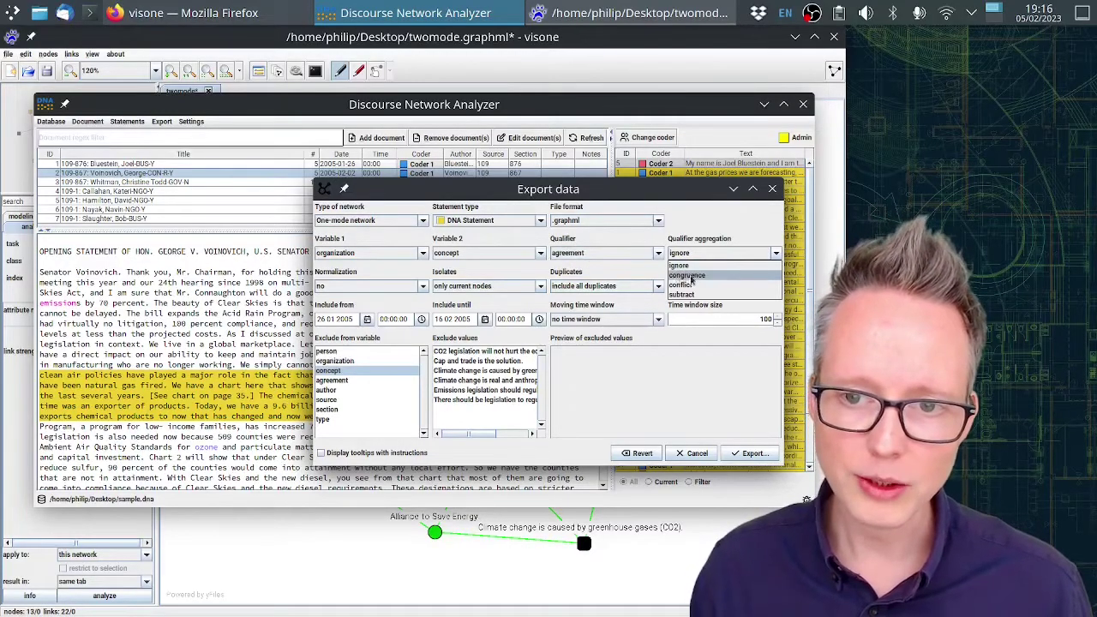
left_click(711, 275)
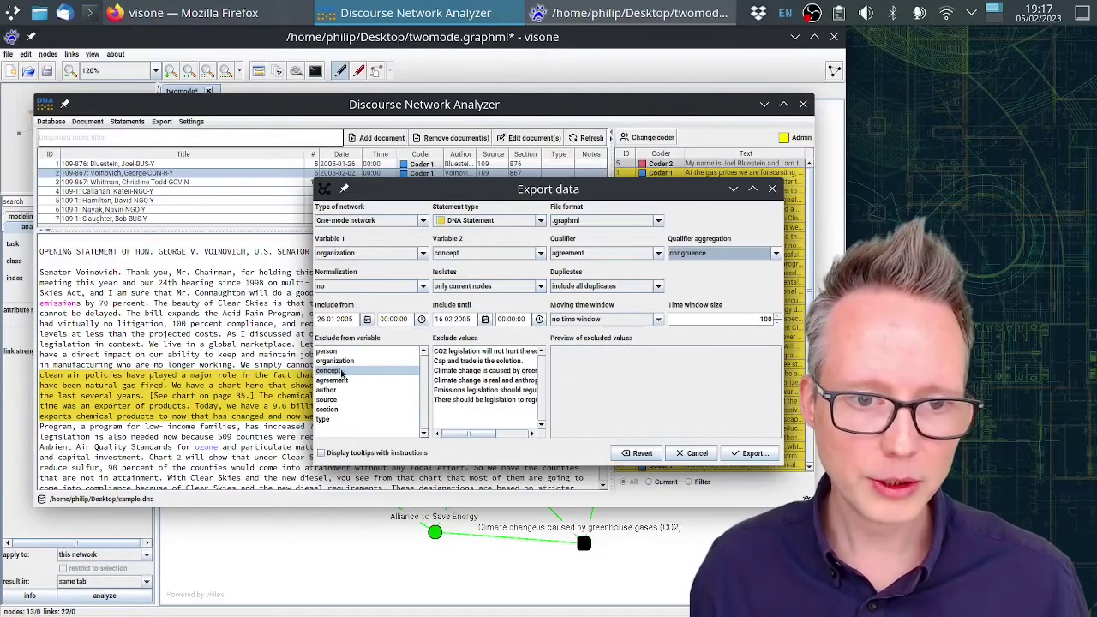
left_click(331, 372)
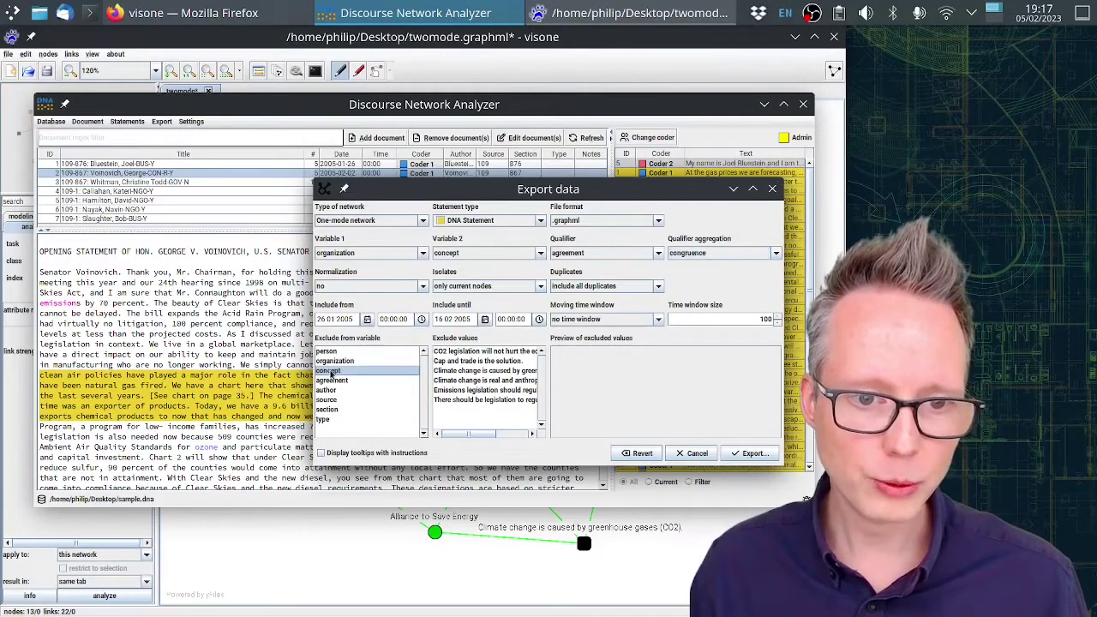
left_click(467, 401)
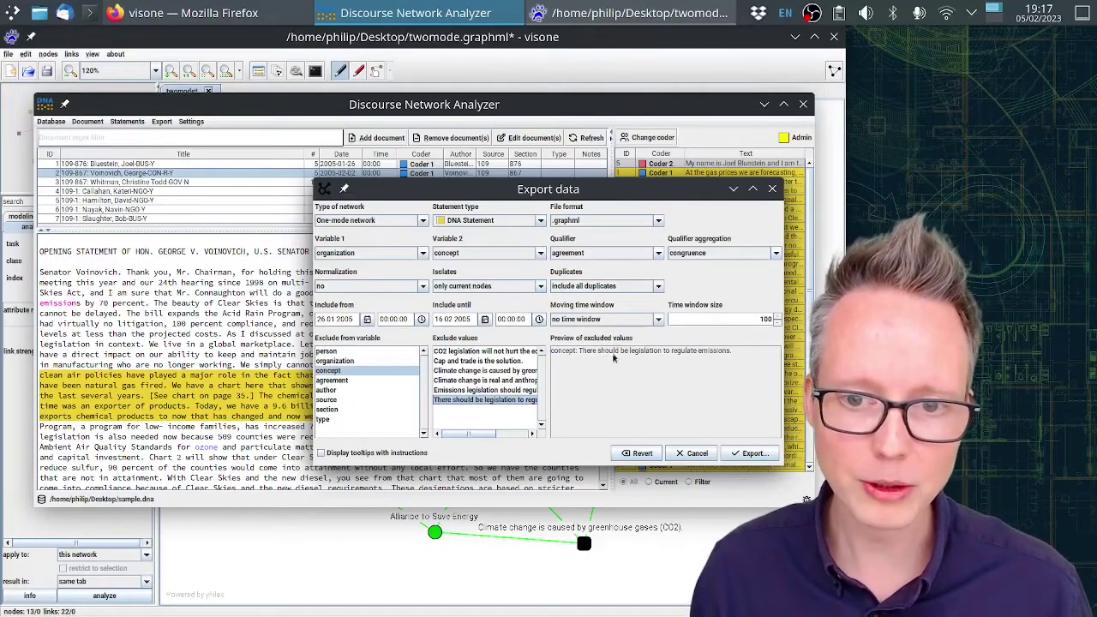
Step: Save the export as onemode.graphml in the Desktop folder and confirm the message
left_click(735, 453)
double_click(313, 265)
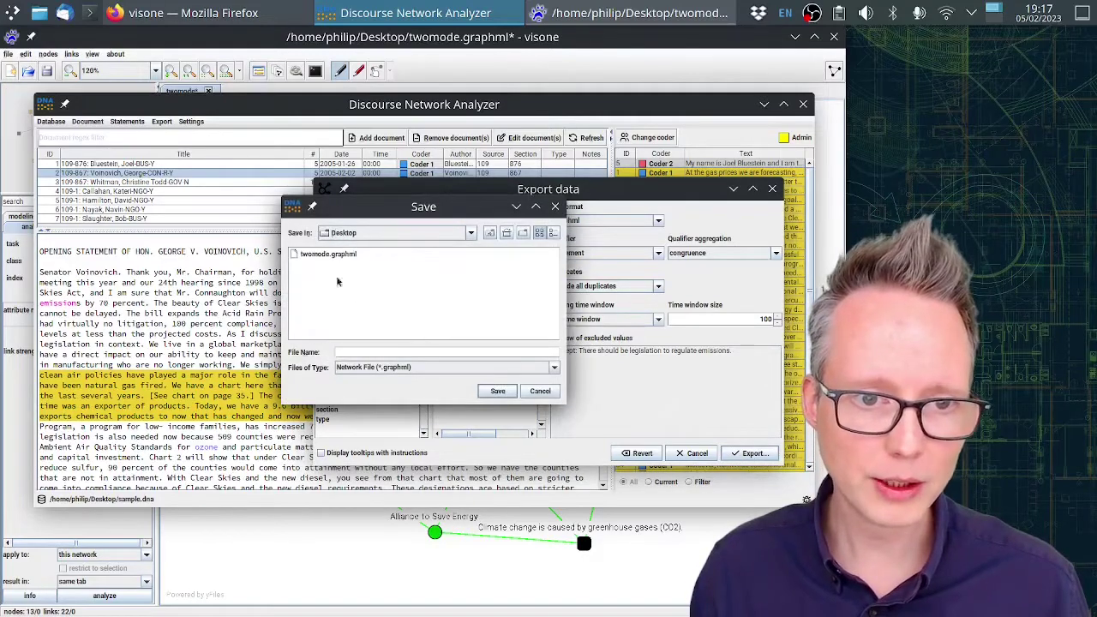
type("onemode")
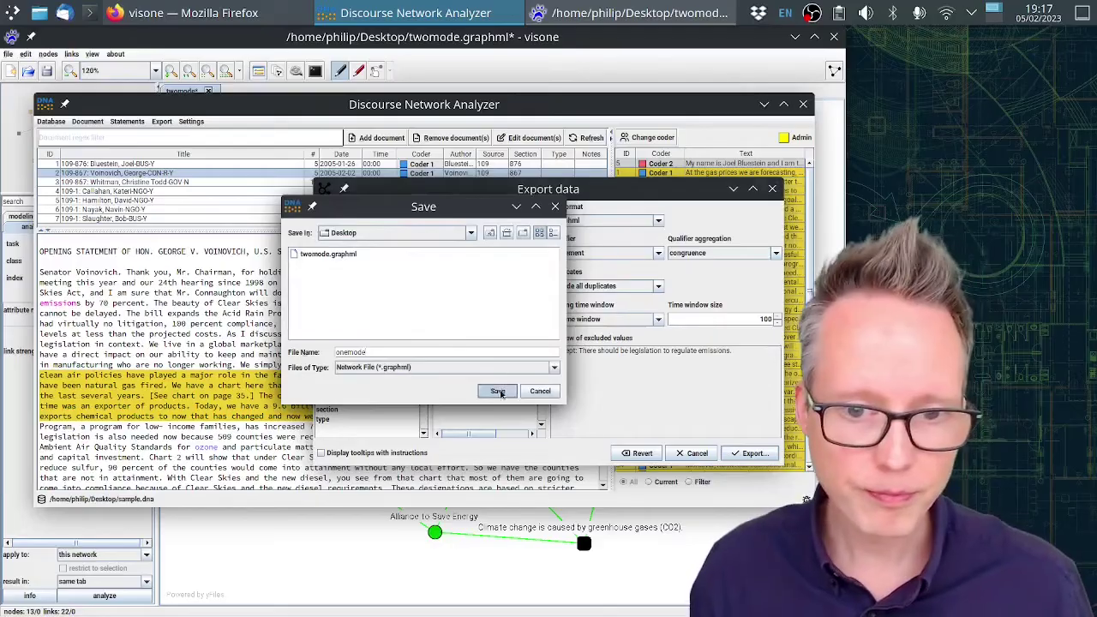
left_click(500, 392)
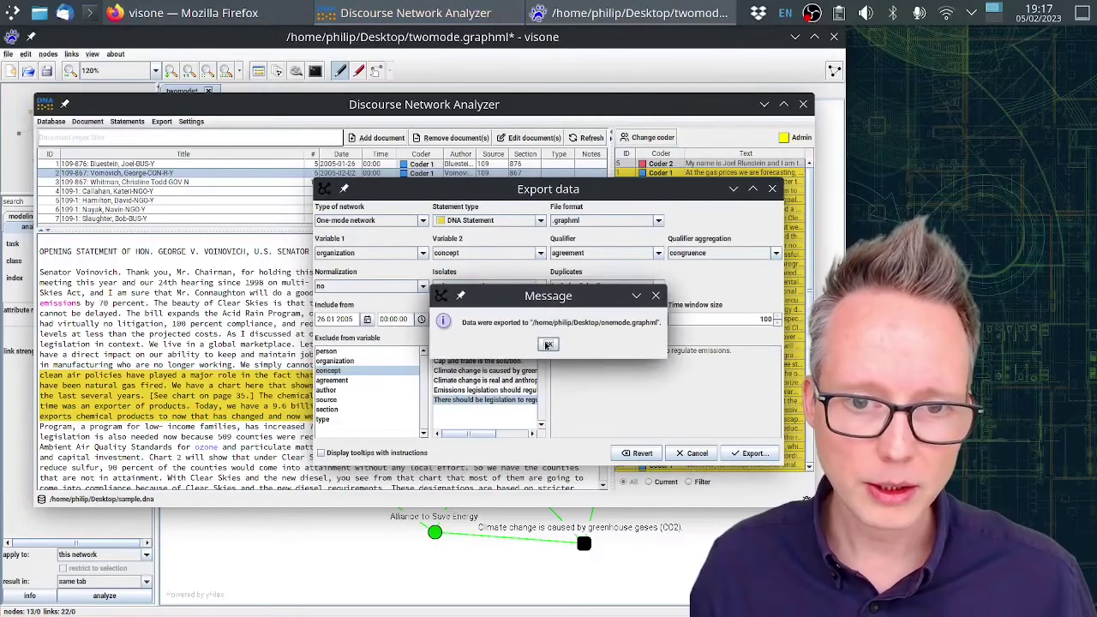
left_click(549, 345)
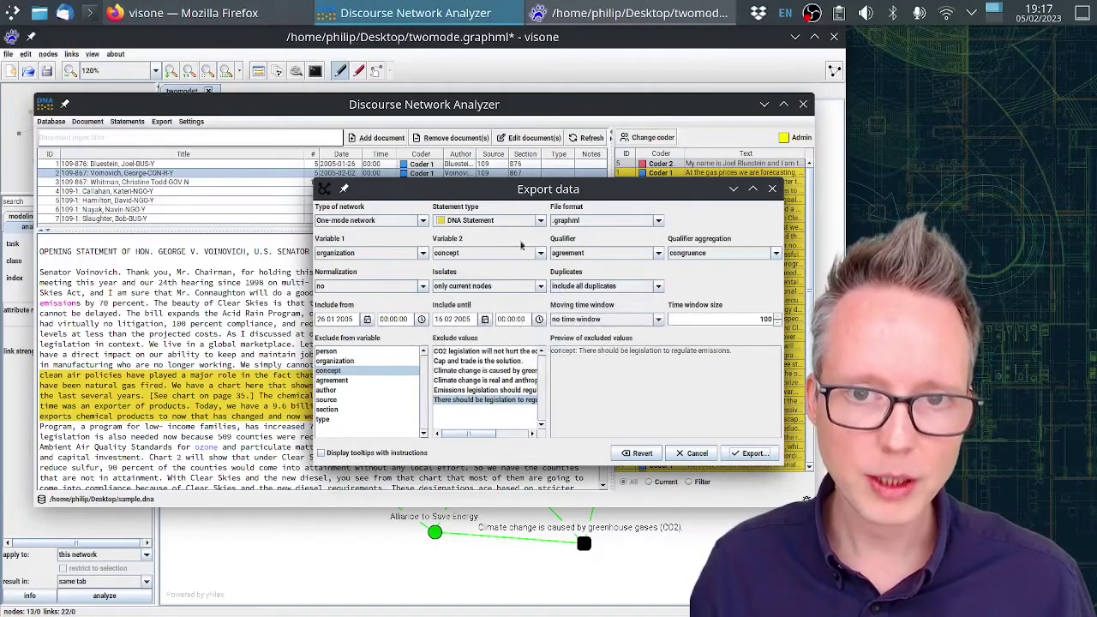
Step: Load onemode.graphml in visone, re-run the layout, and raise the National Petrochemical & Refiners Association node
left_click(490, 49)
left_click(29, 71)
double_click(325, 275)
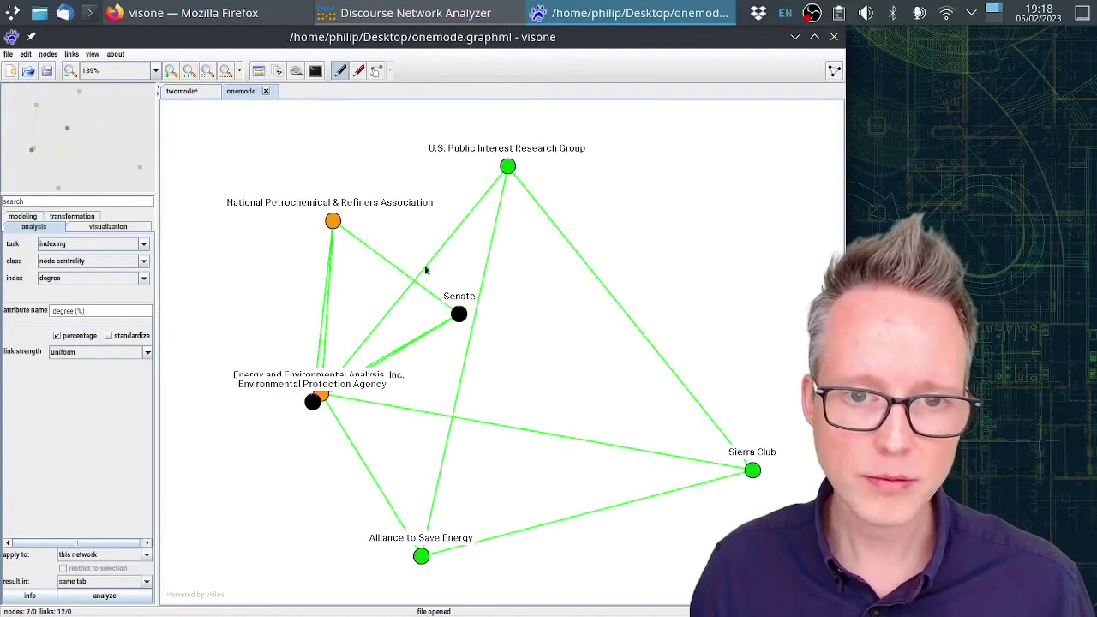
left_click(834, 72)
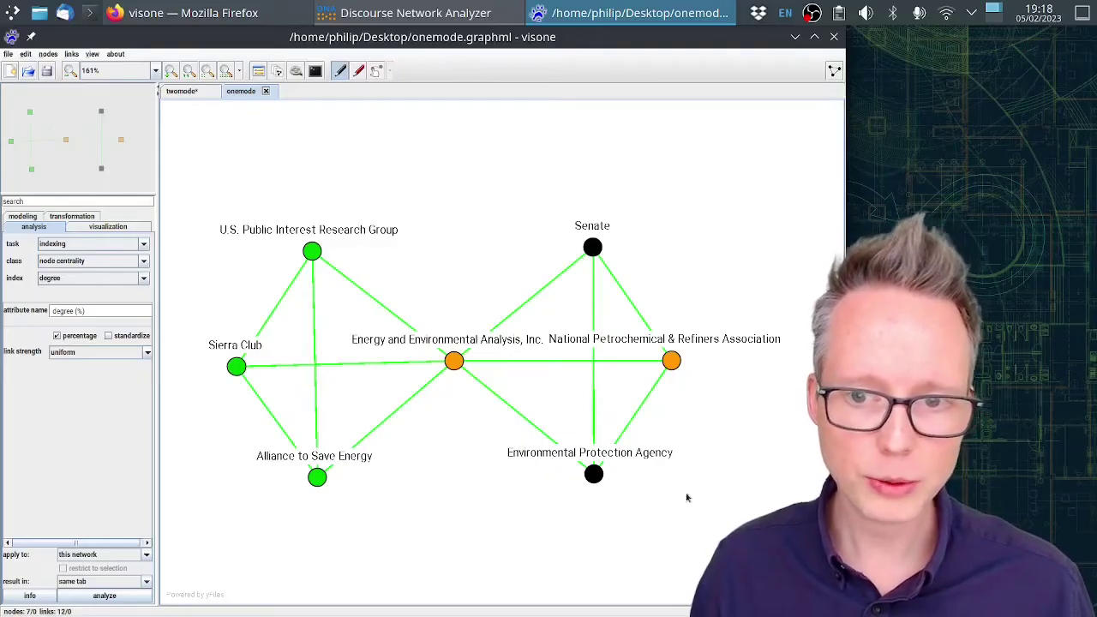
left_click_drag(671, 360, 668, 326)
left_click(720, 421)
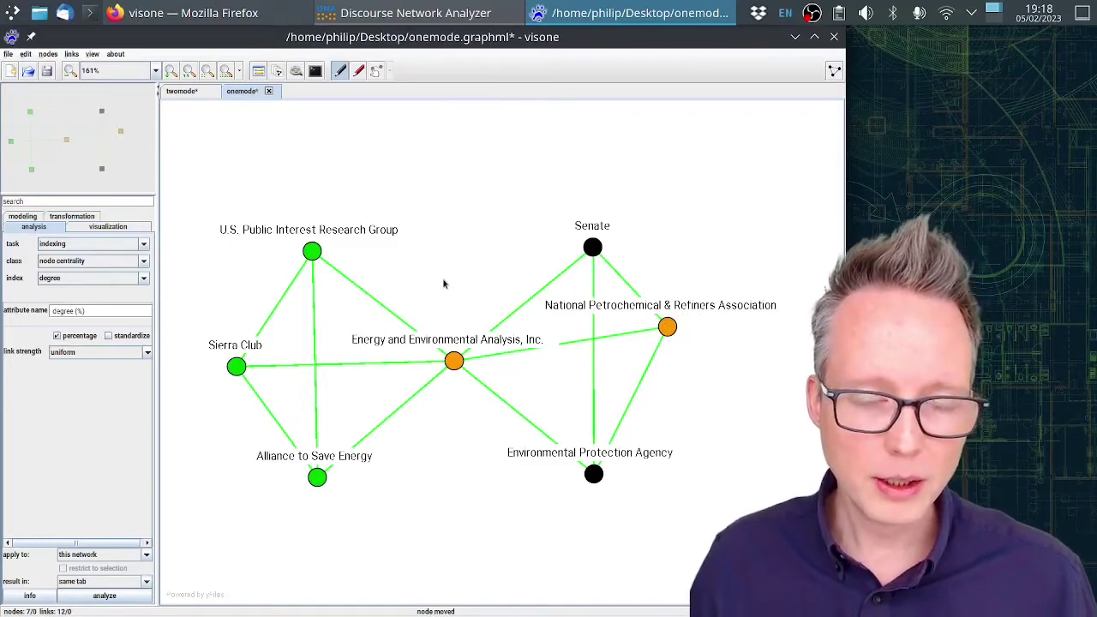
left_click(314, 252)
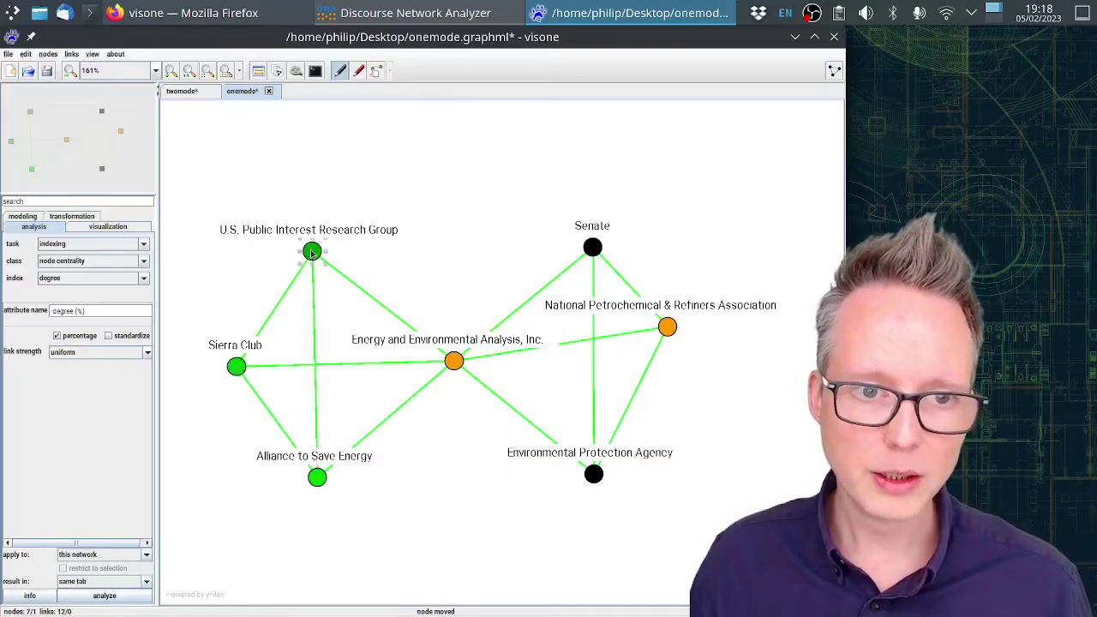
Step: Close Export data and view the organizations with their types in the attribute manager
left_click(439, 13)
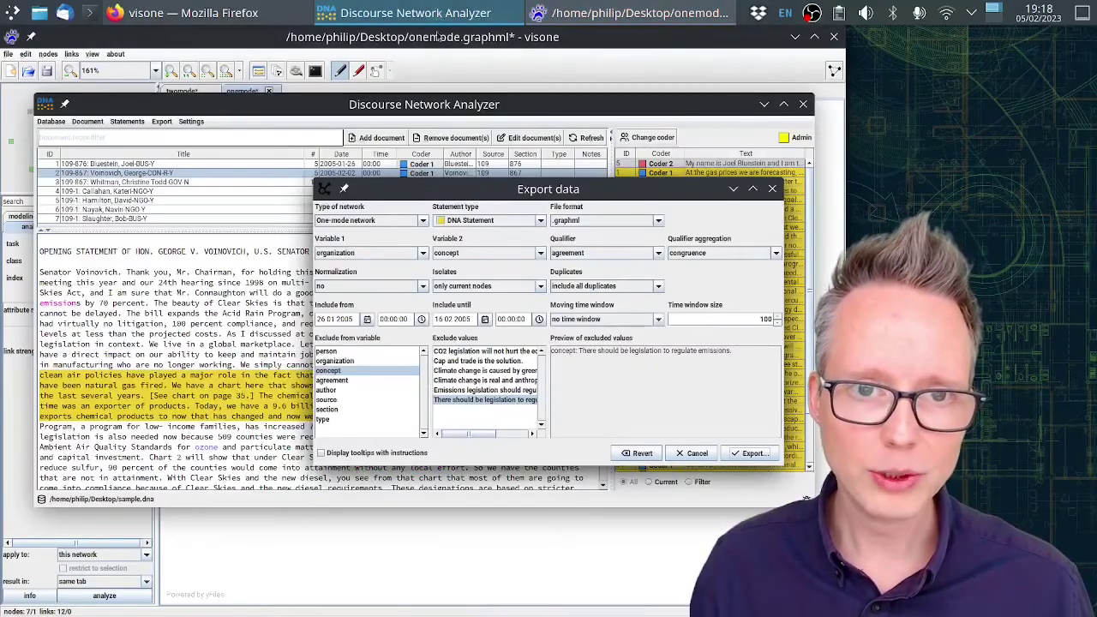
left_click(773, 189)
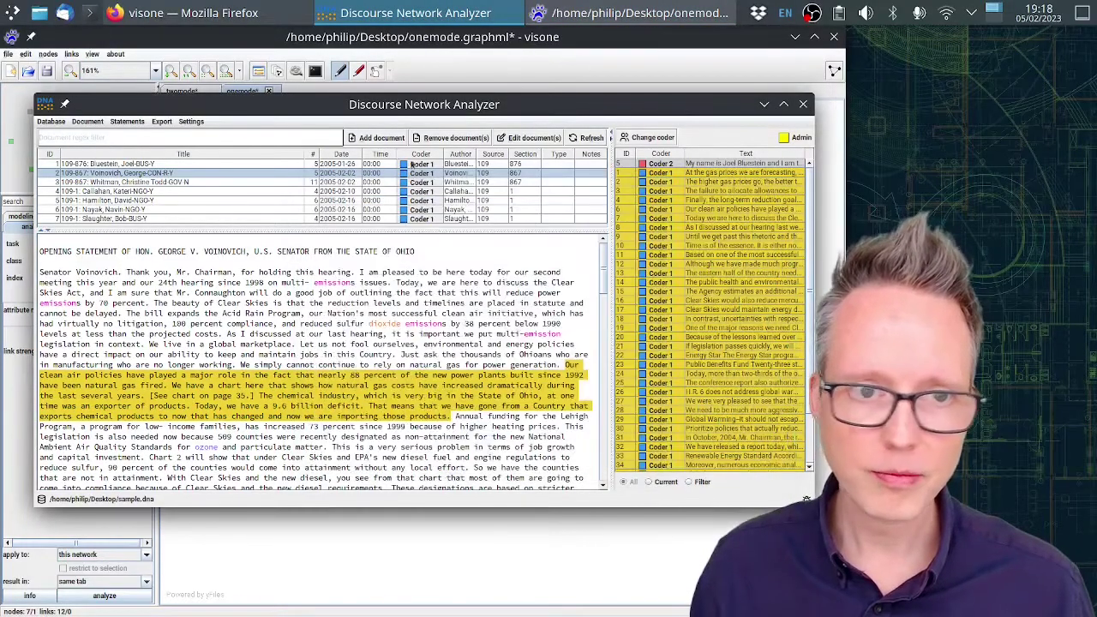
left_click(162, 121)
mouse_move(129, 121)
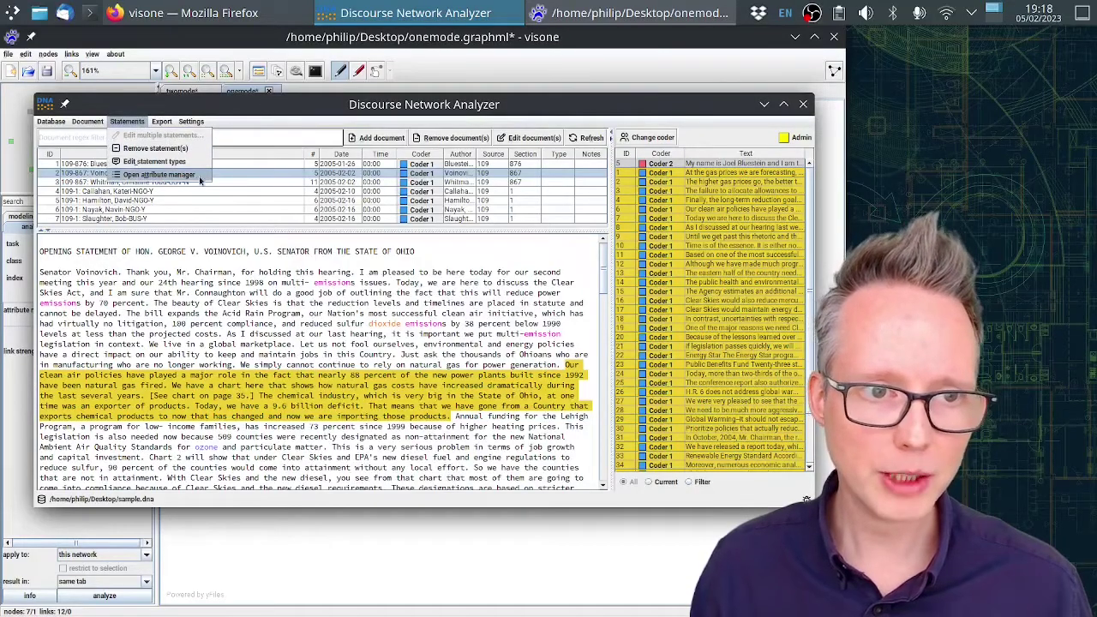
left_click(201, 176)
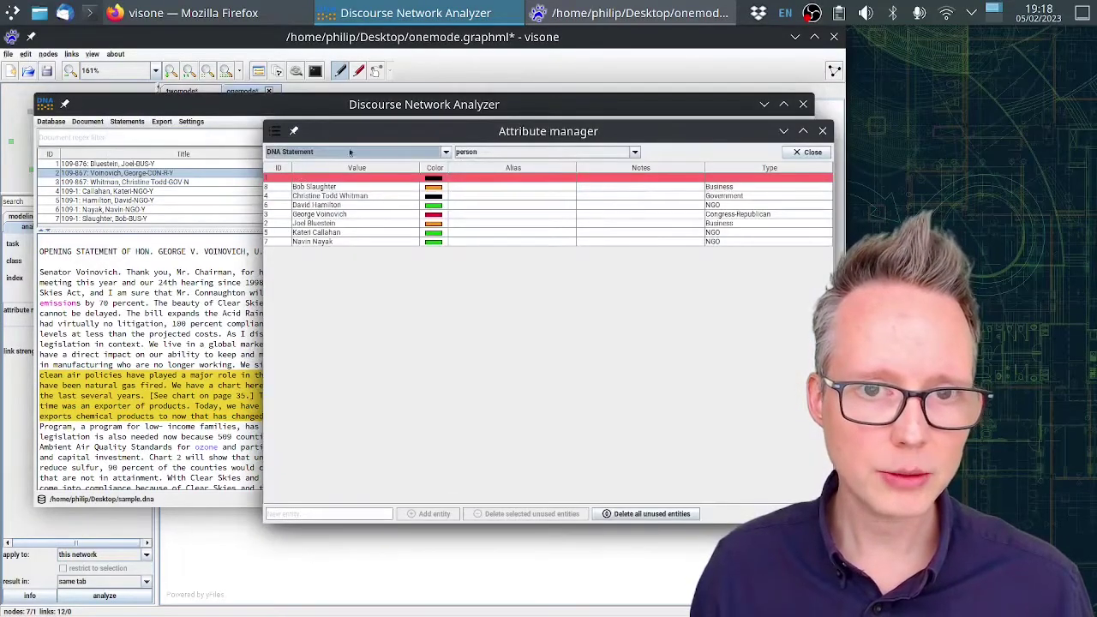
left_click(467, 153)
left_click(475, 170)
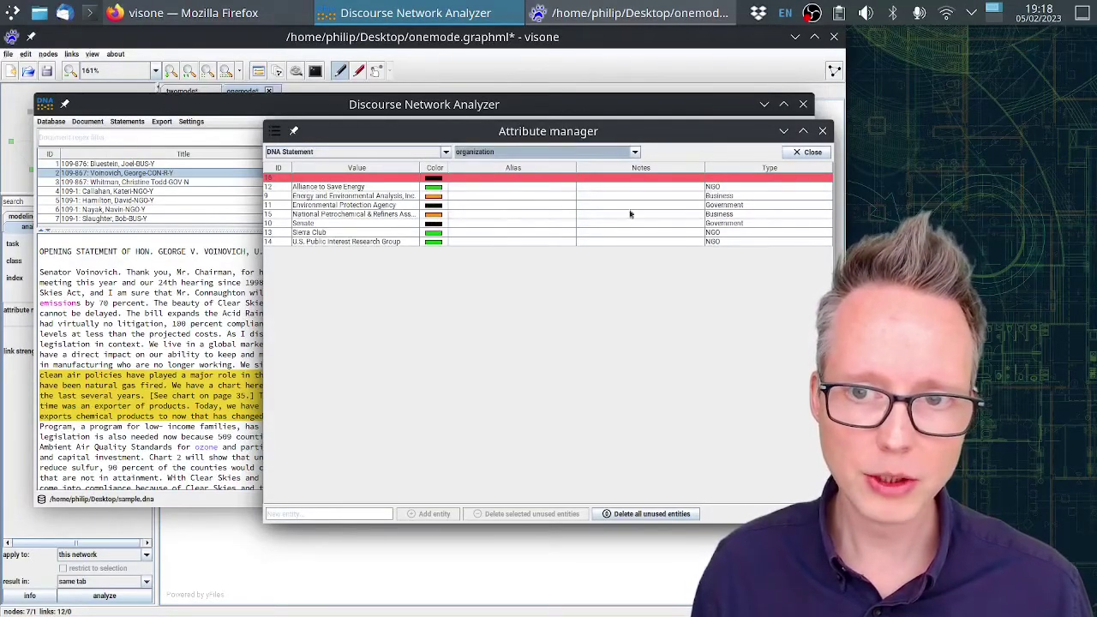
Step: Keep organization as the listed variable, close the attribute manager, and deselect nodes in visone
left_click(520, 153)
left_click(517, 139)
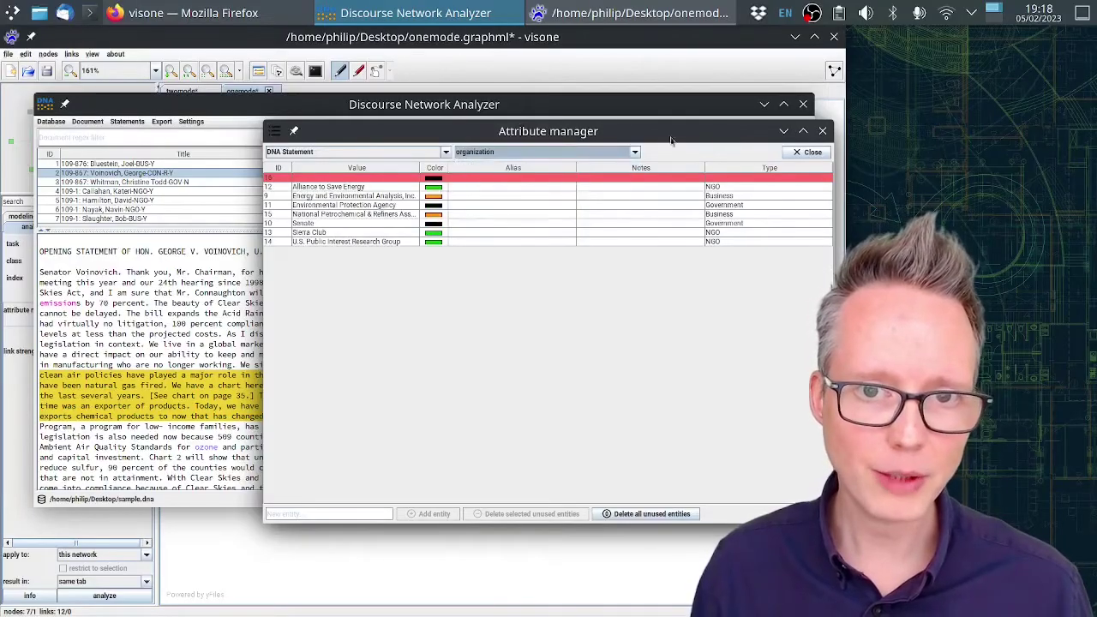
left_click(823, 131)
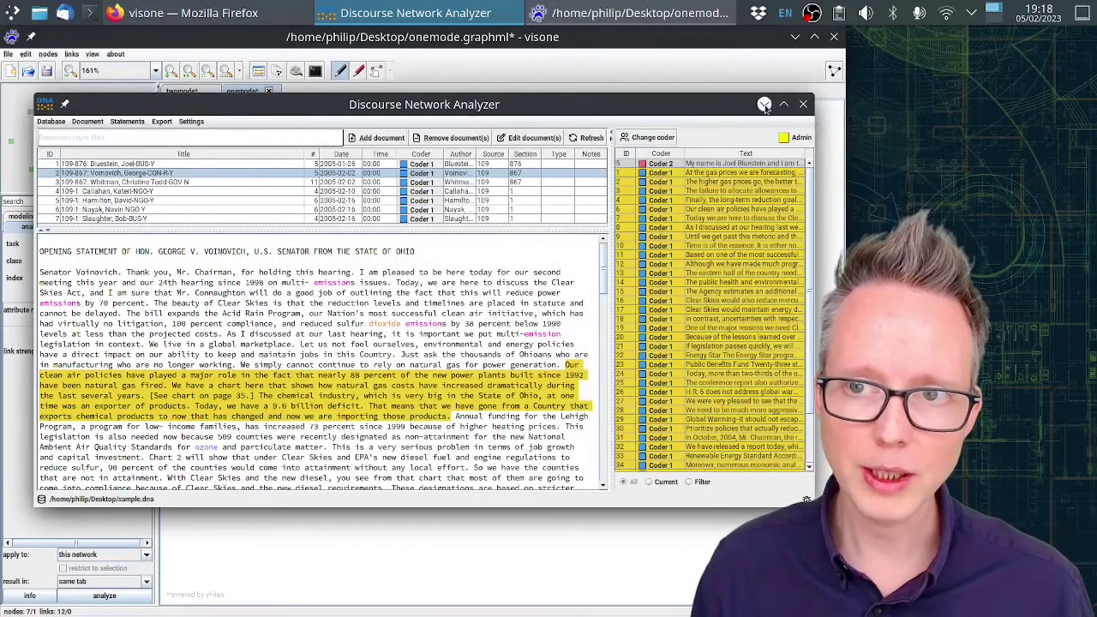
left_click(630, 13)
left_click(479, 286)
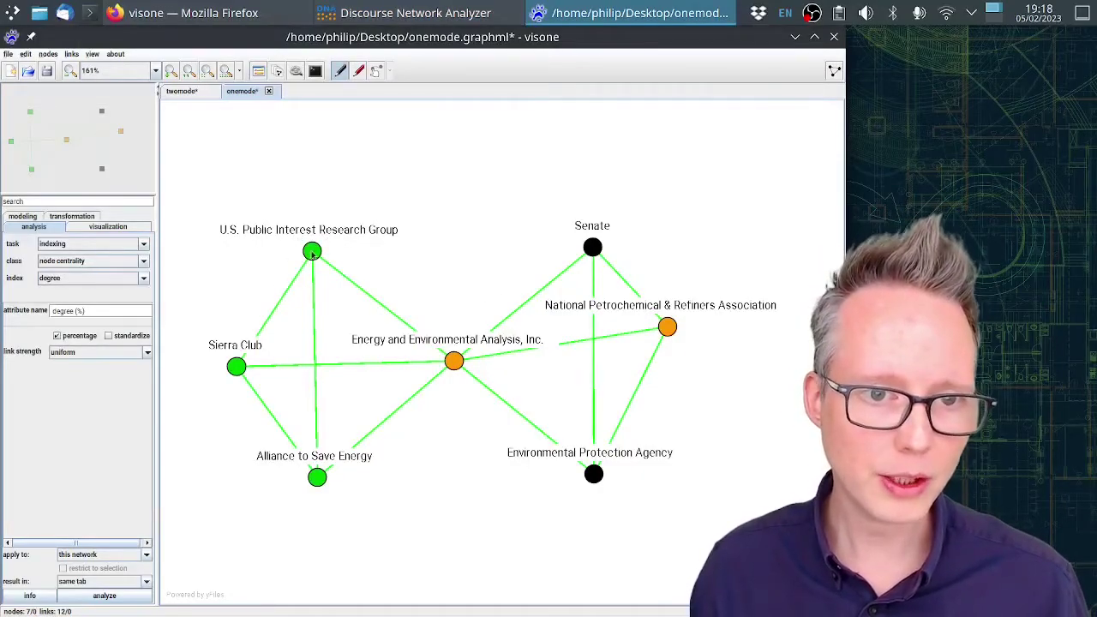
right_click(312, 252)
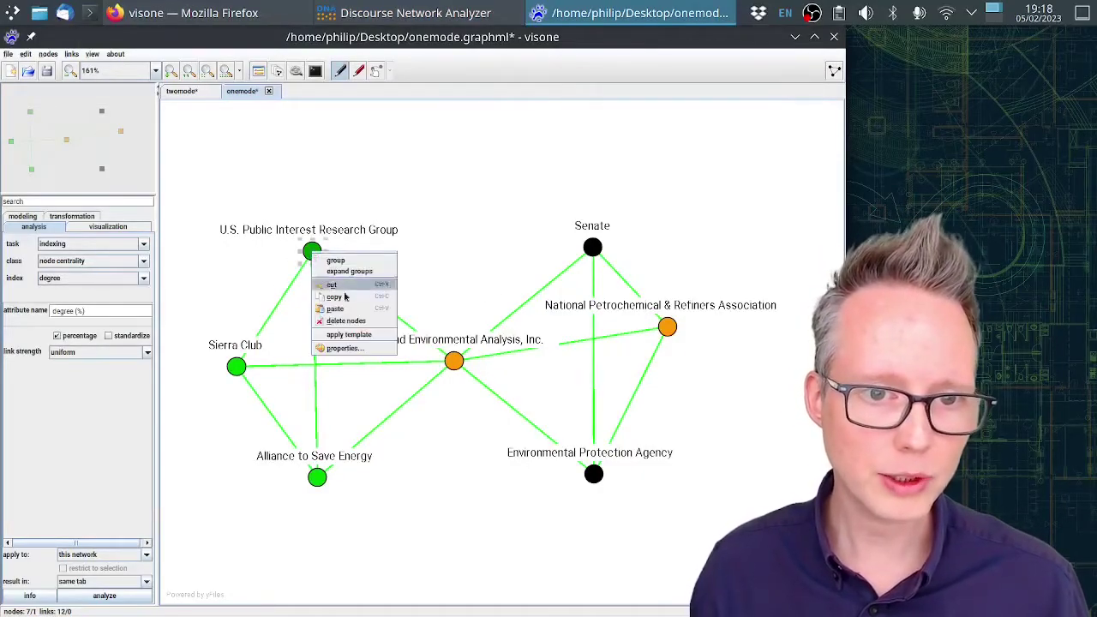
left_click(376, 351)
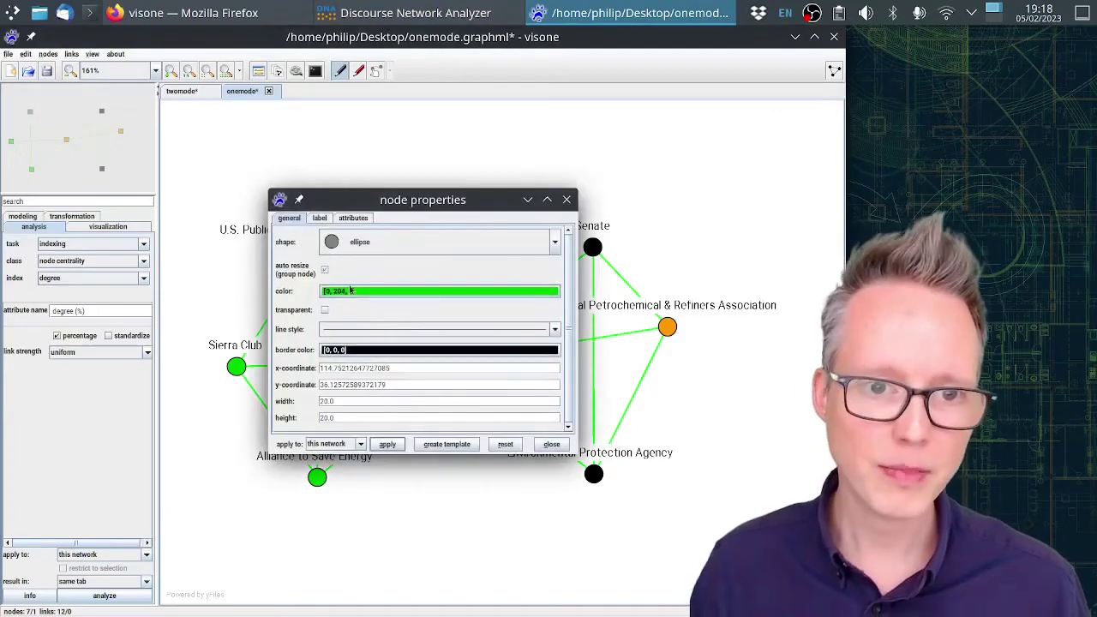
left_click(352, 219)
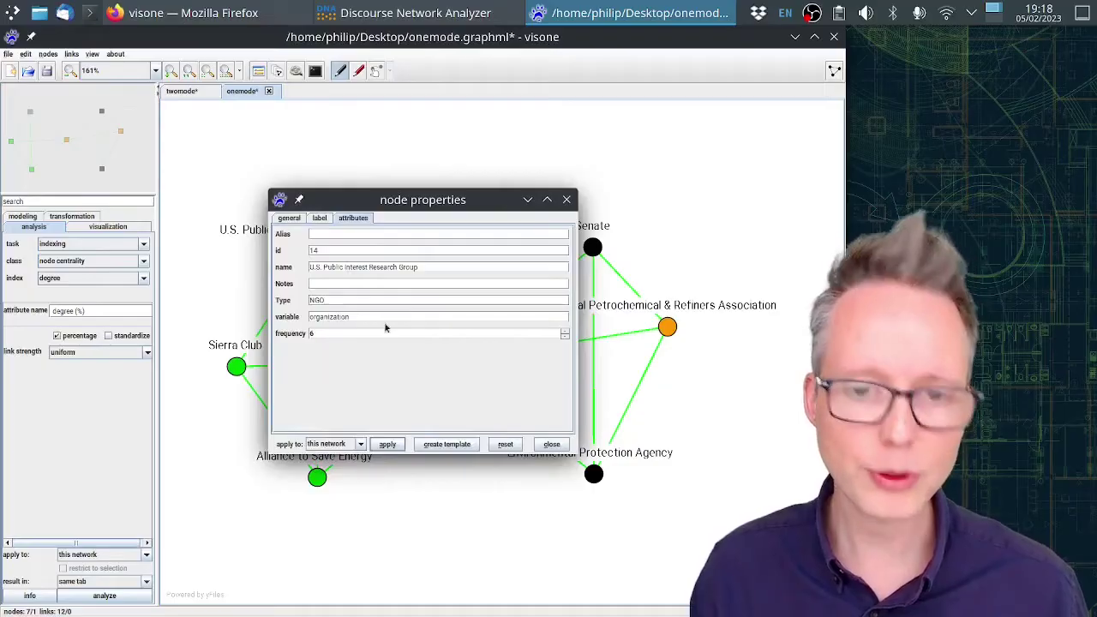
left_click(551, 444)
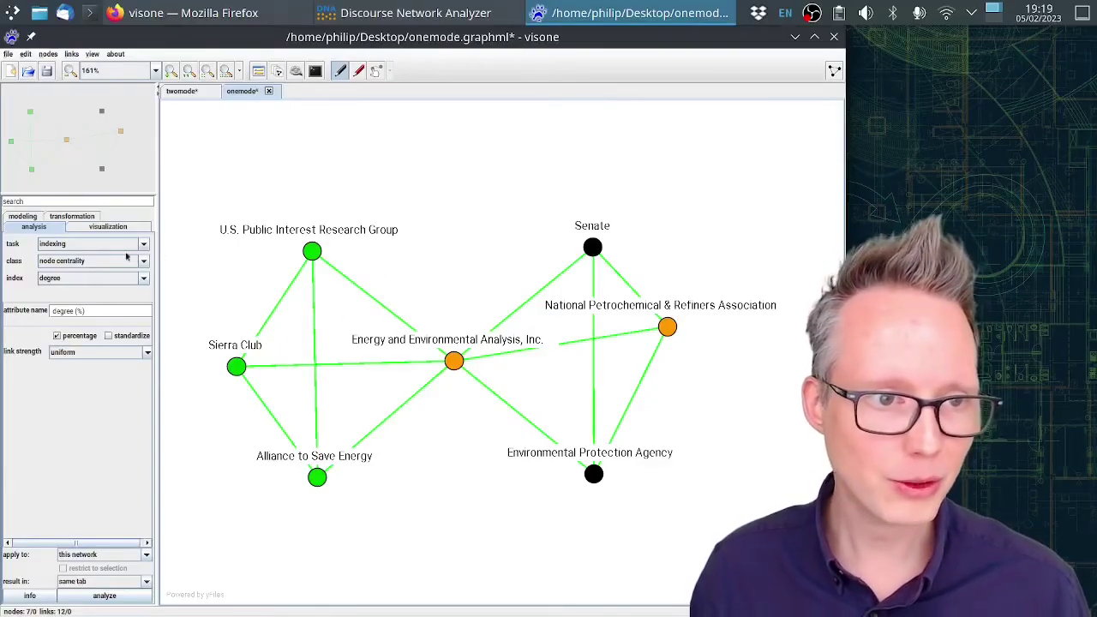
Step: Map link width to the weight attribute using a size mapping and visualize
left_click(105, 227)
left_click(95, 244)
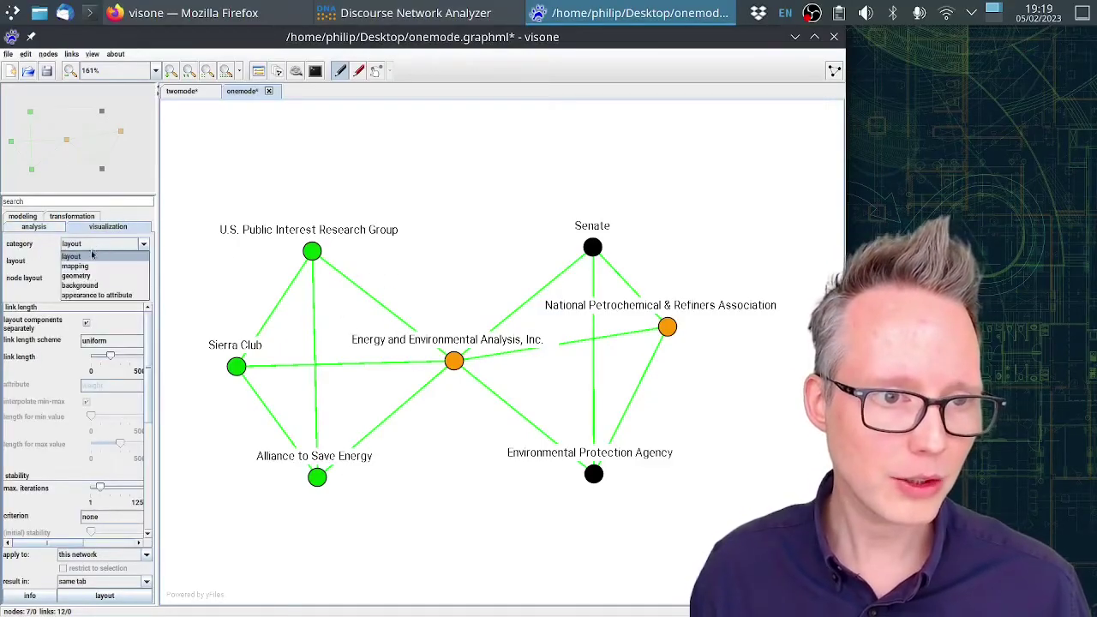
left_click(95, 265)
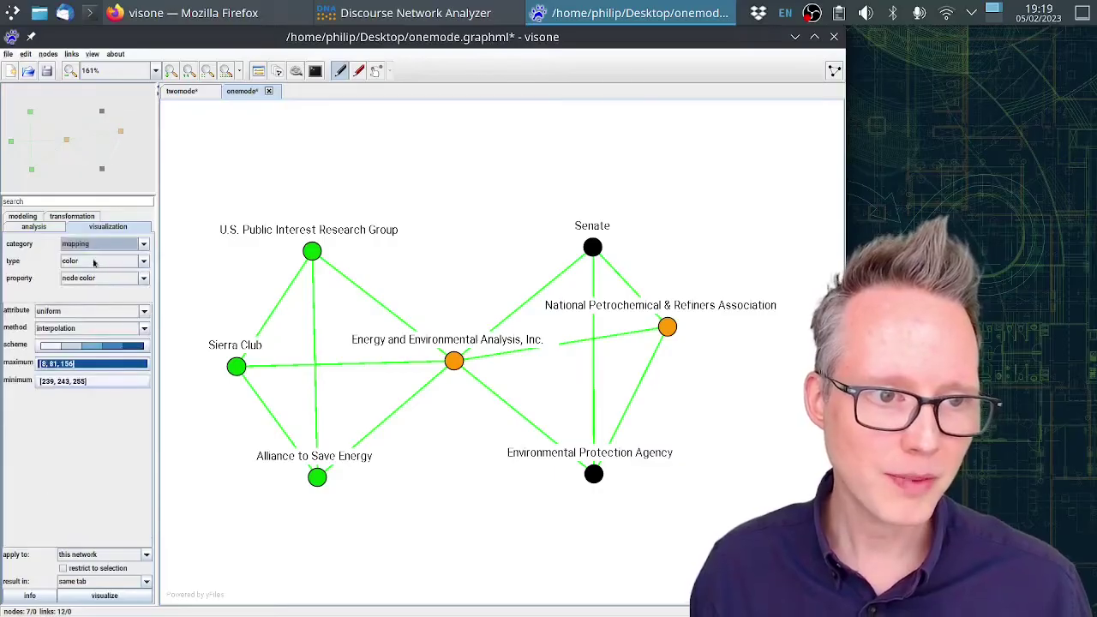
left_click(95, 263)
left_click(83, 286)
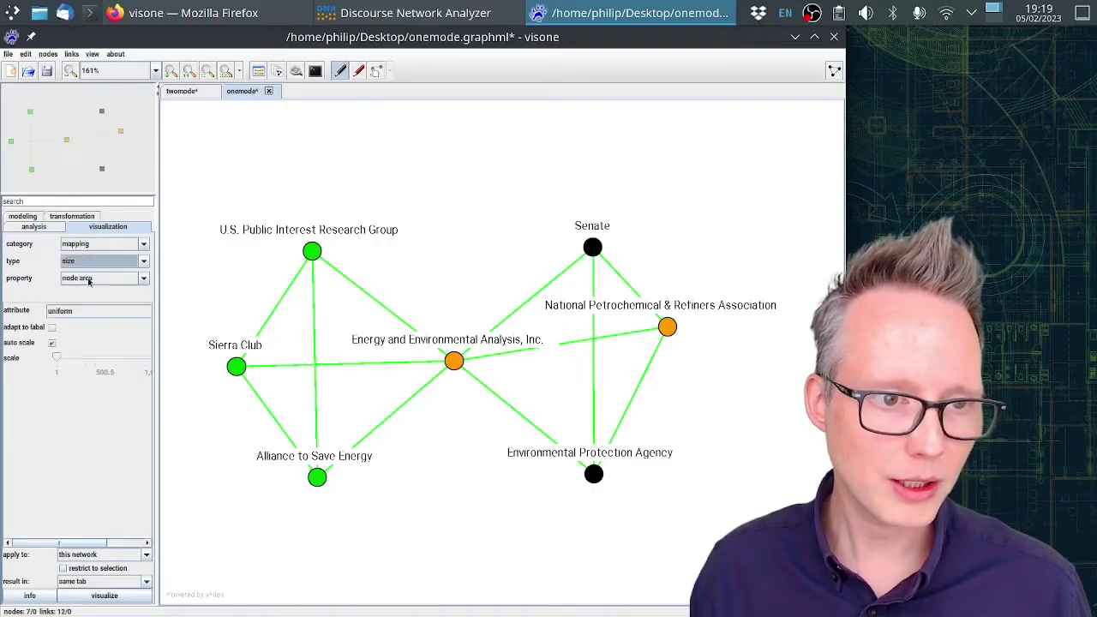
left_click(94, 279)
left_click(93, 330)
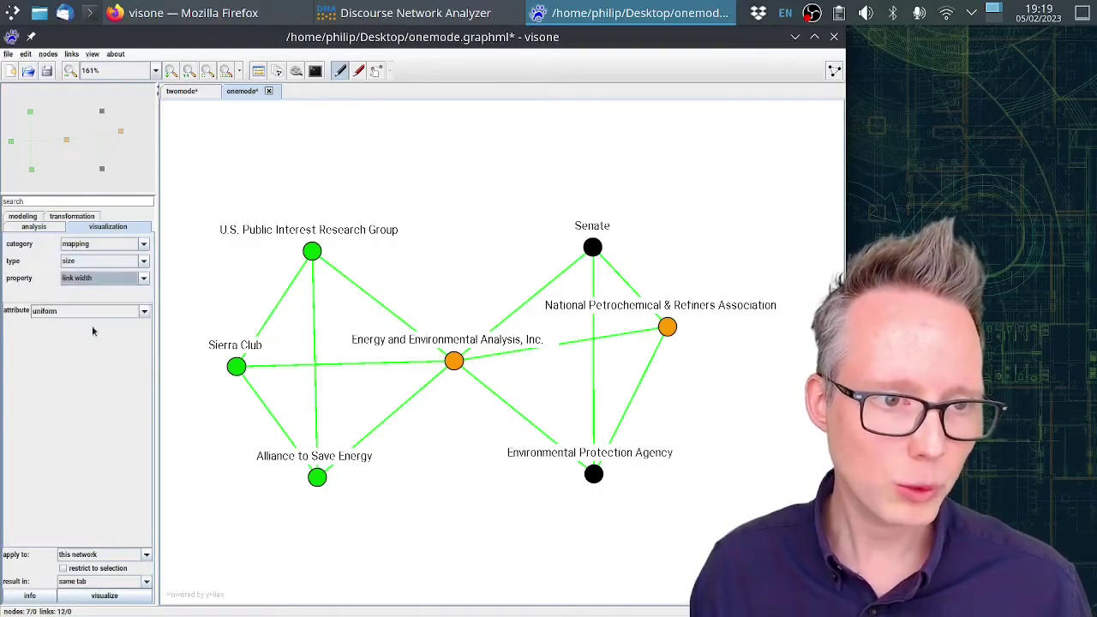
left_click(74, 312)
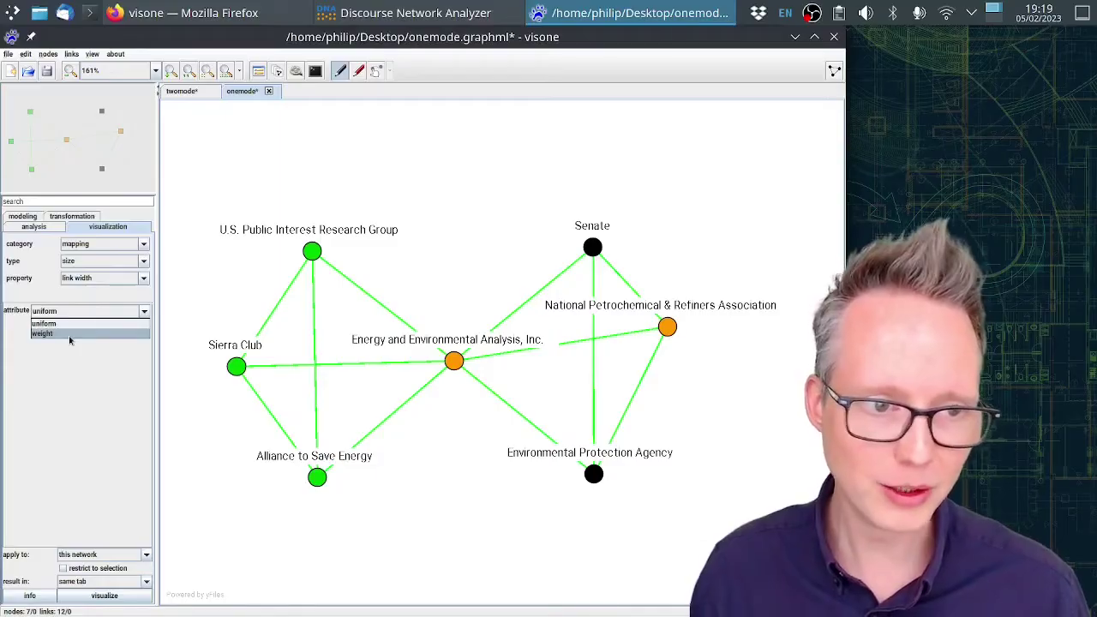
left_click(70, 334)
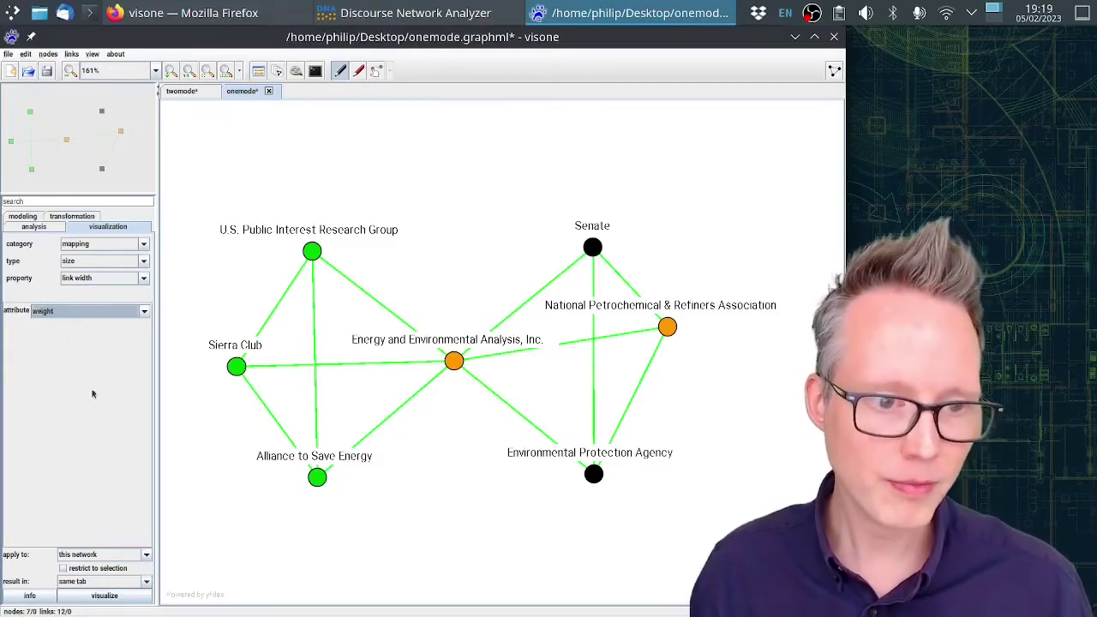
left_click(104, 596)
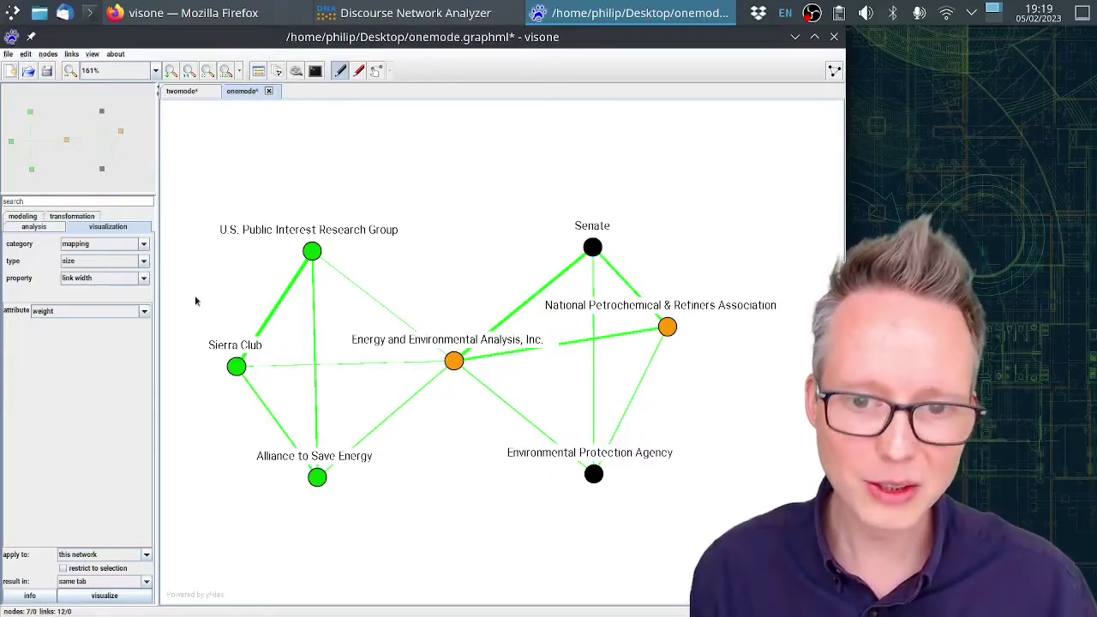
left_click(379, 302)
left_click(288, 288)
right_click(288, 289)
left_click(322, 346)
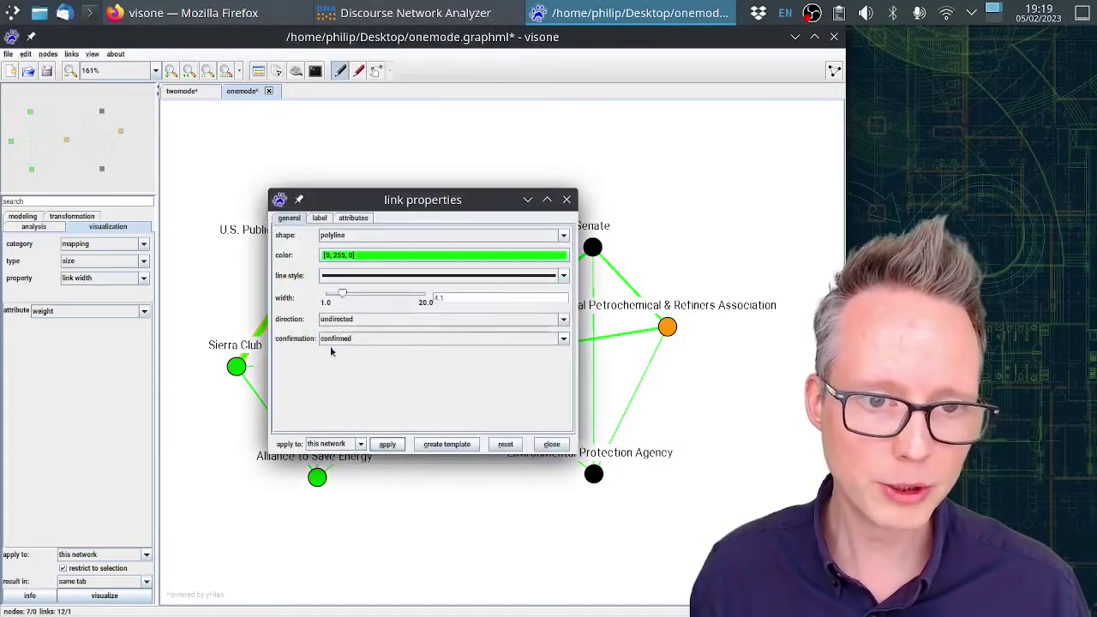
left_click(354, 219)
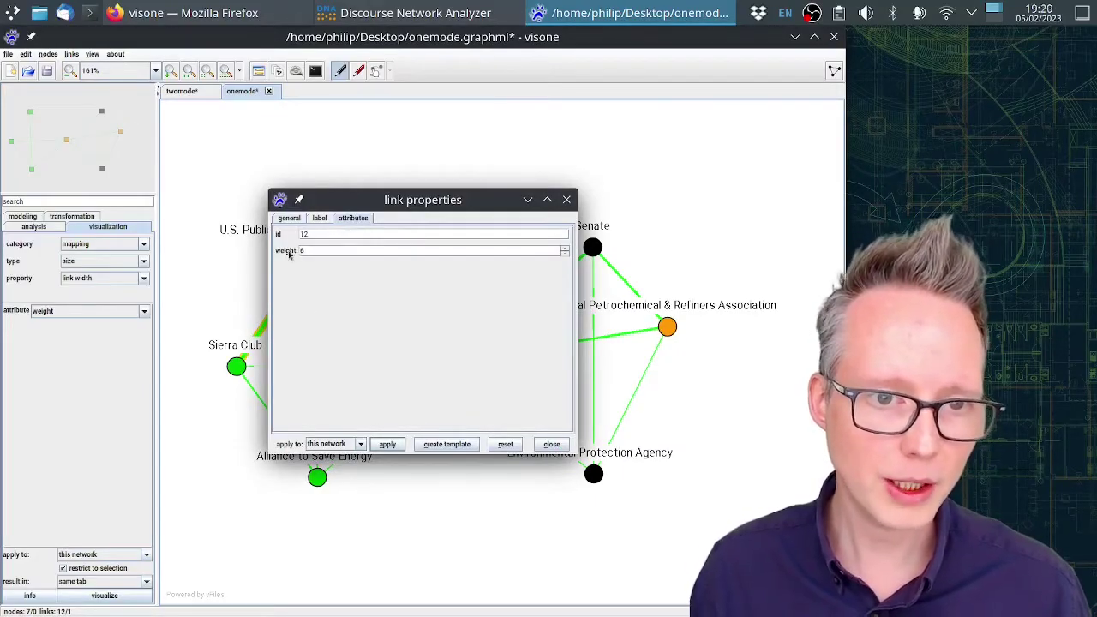
left_click_drag(429, 200, 550, 185)
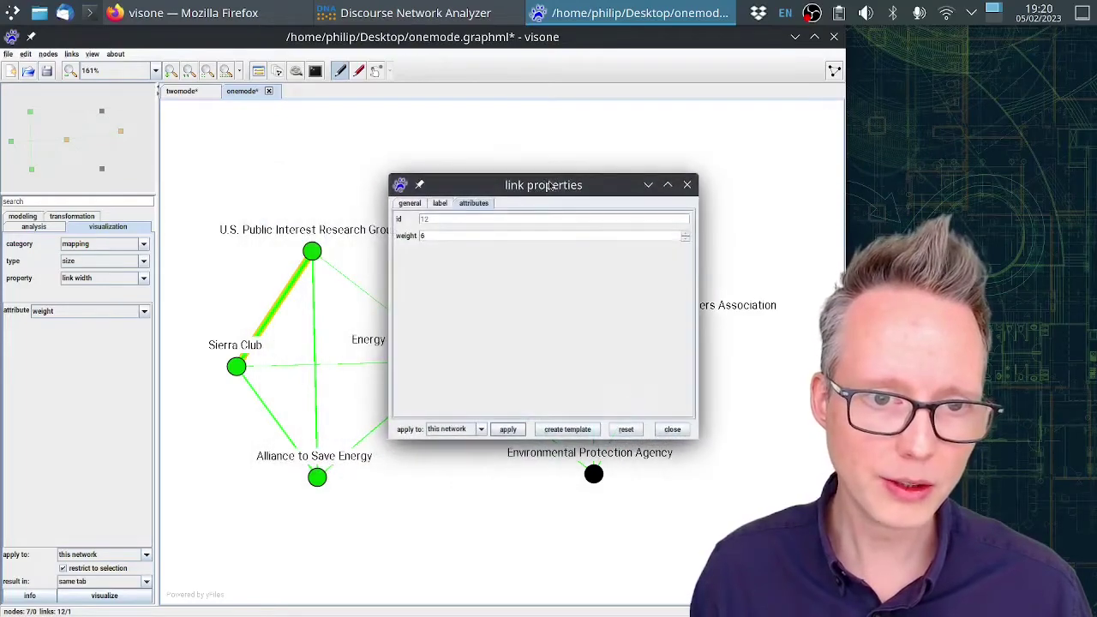
left_click(342, 277)
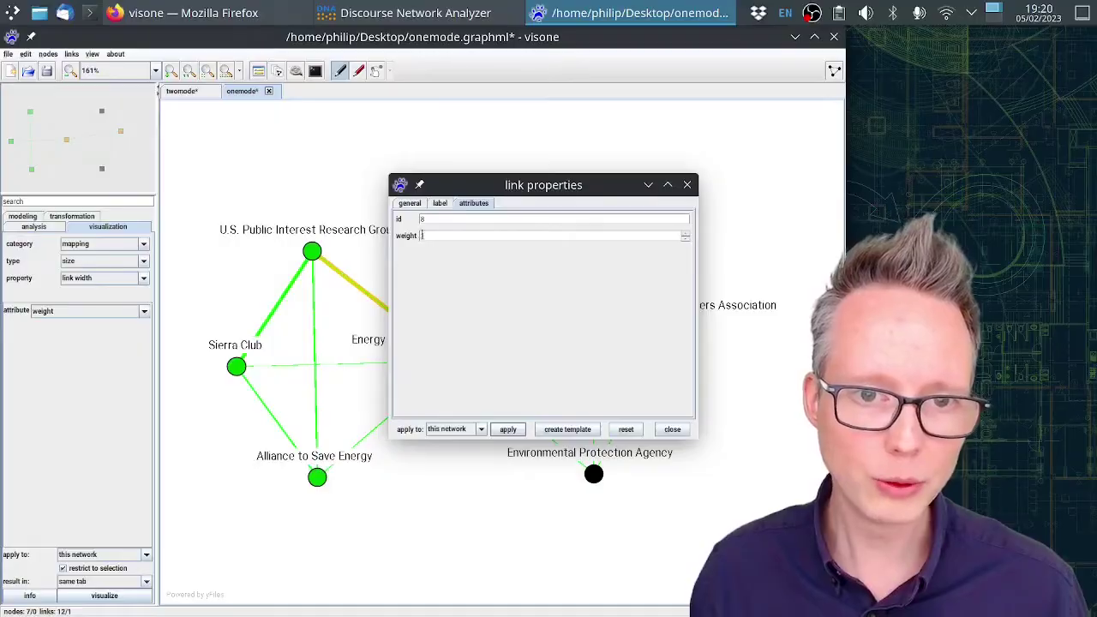
left_click(673, 430)
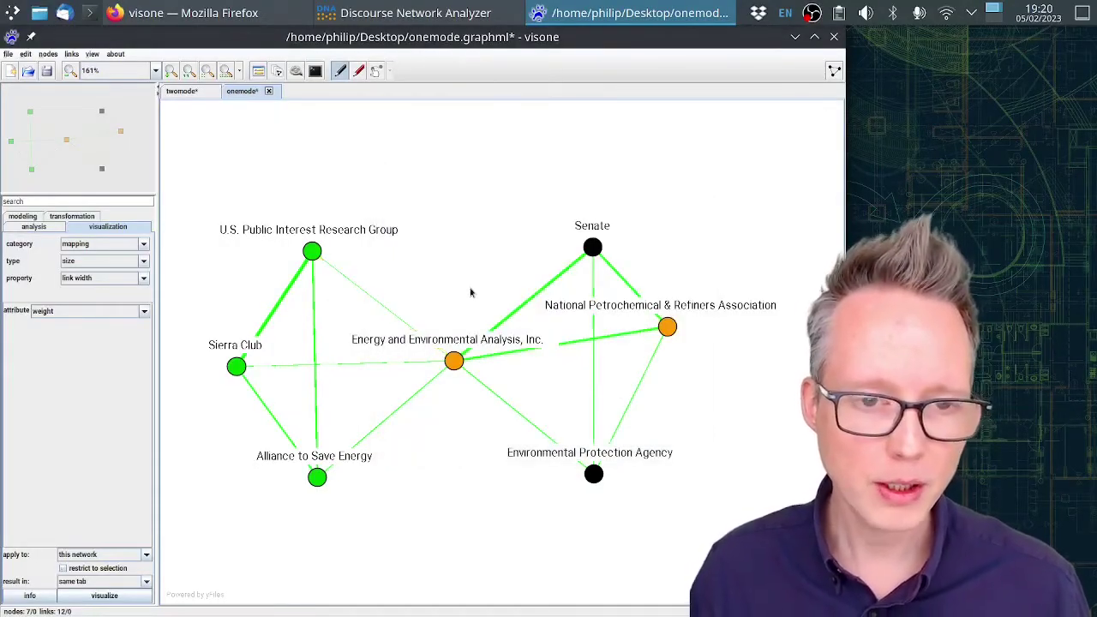
Step: Colour links by weight with a grey scheme and align the Refiners node with Energy
left_click(93, 262)
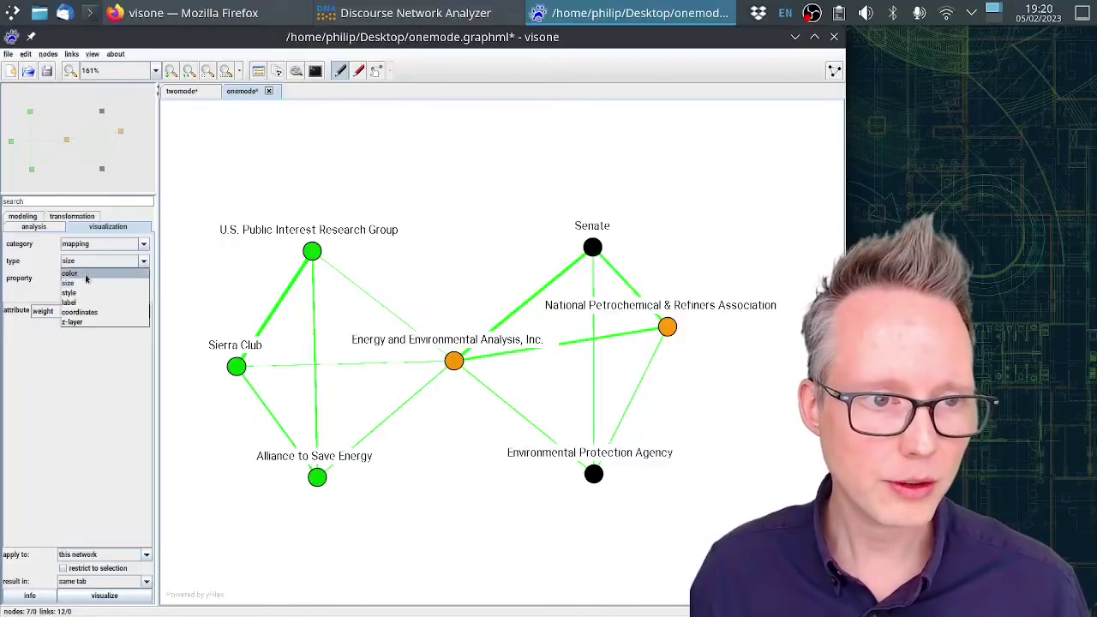
left_click(82, 274)
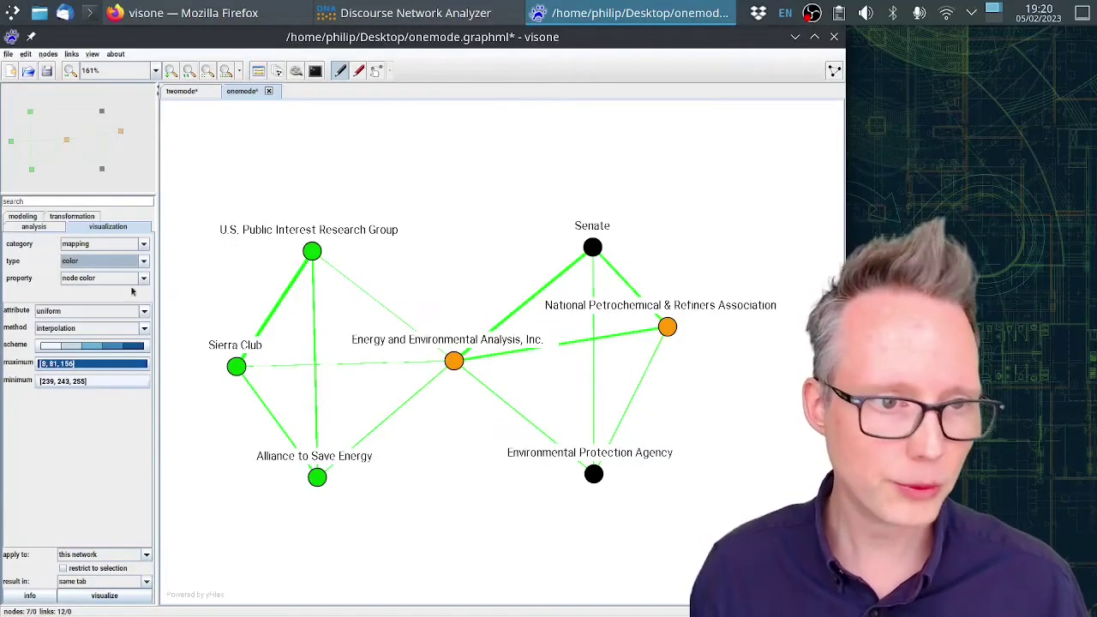
left_click(92, 279)
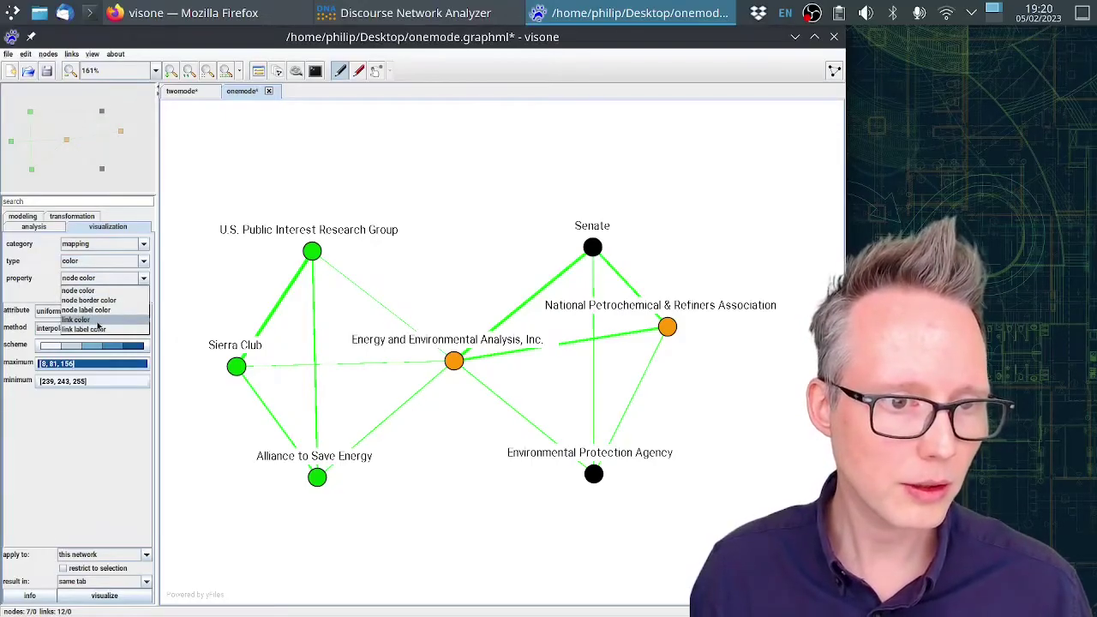
left_click(82, 321)
left_click(74, 313)
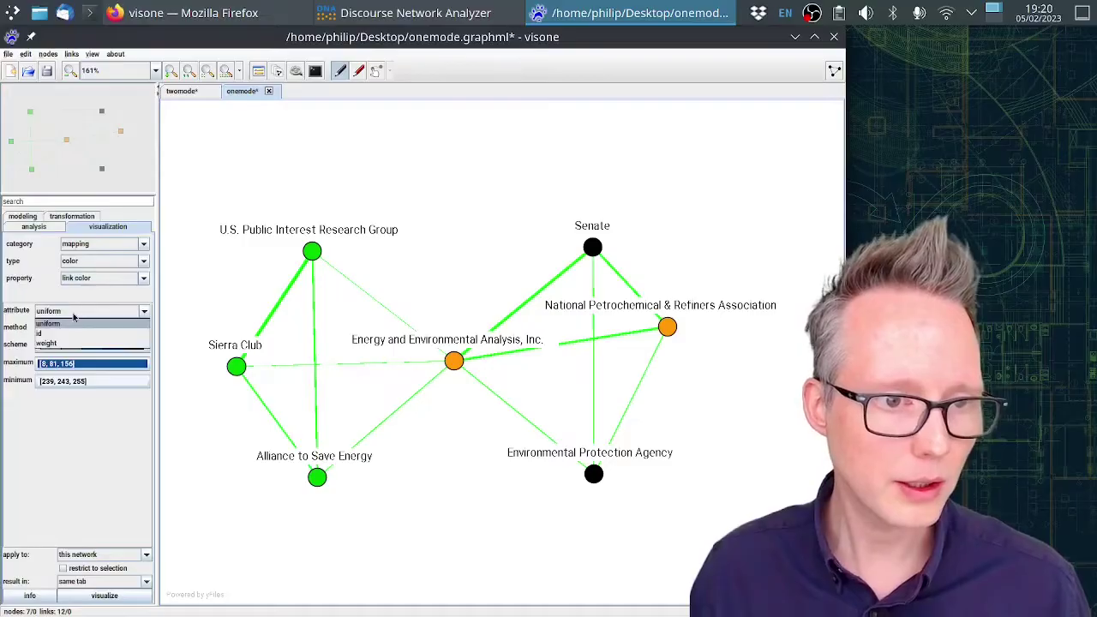
left_click(71, 343)
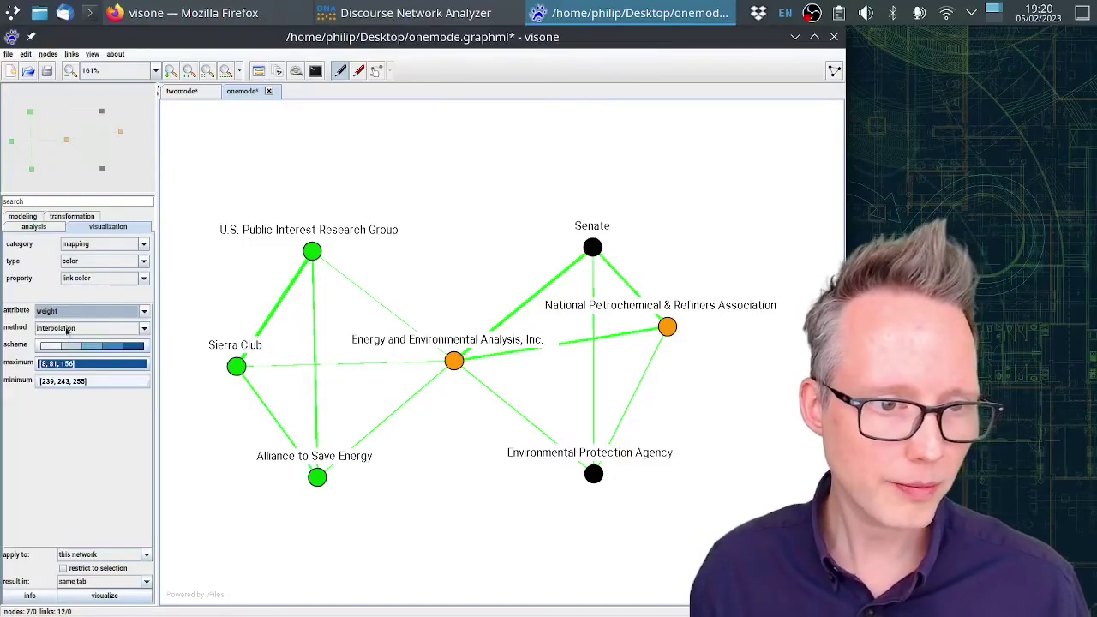
left_click(72, 346)
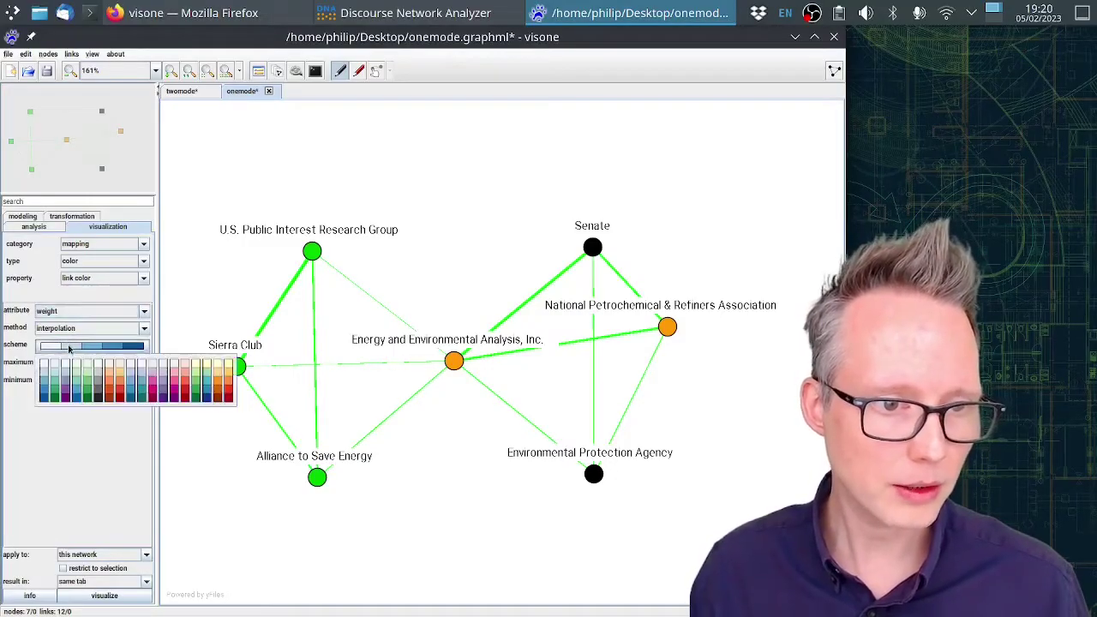
left_click(97, 394)
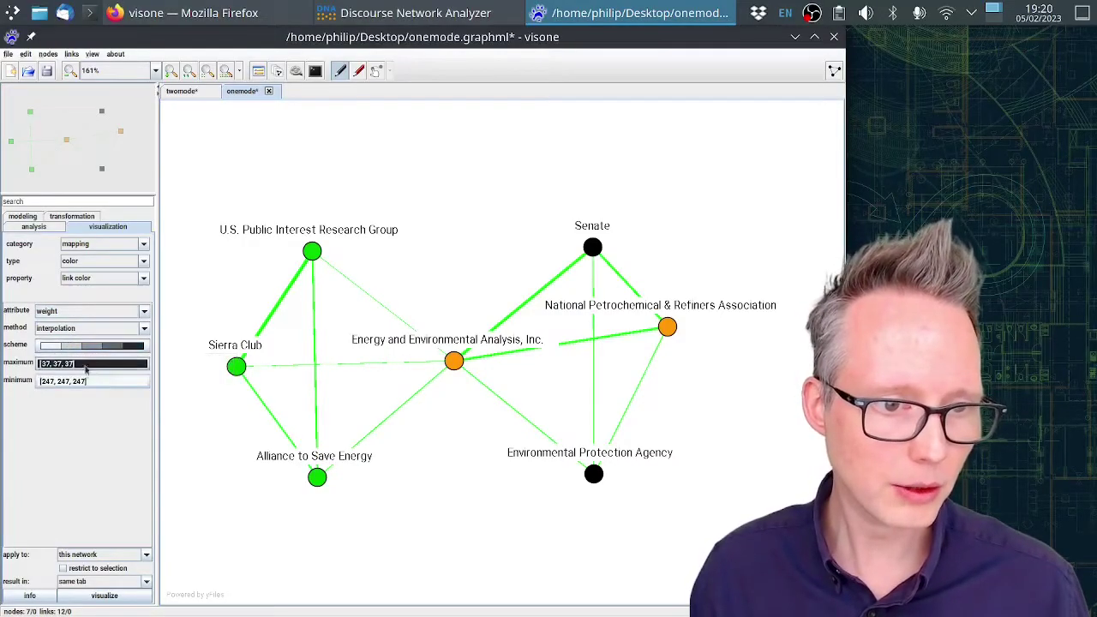
left_click(104, 596)
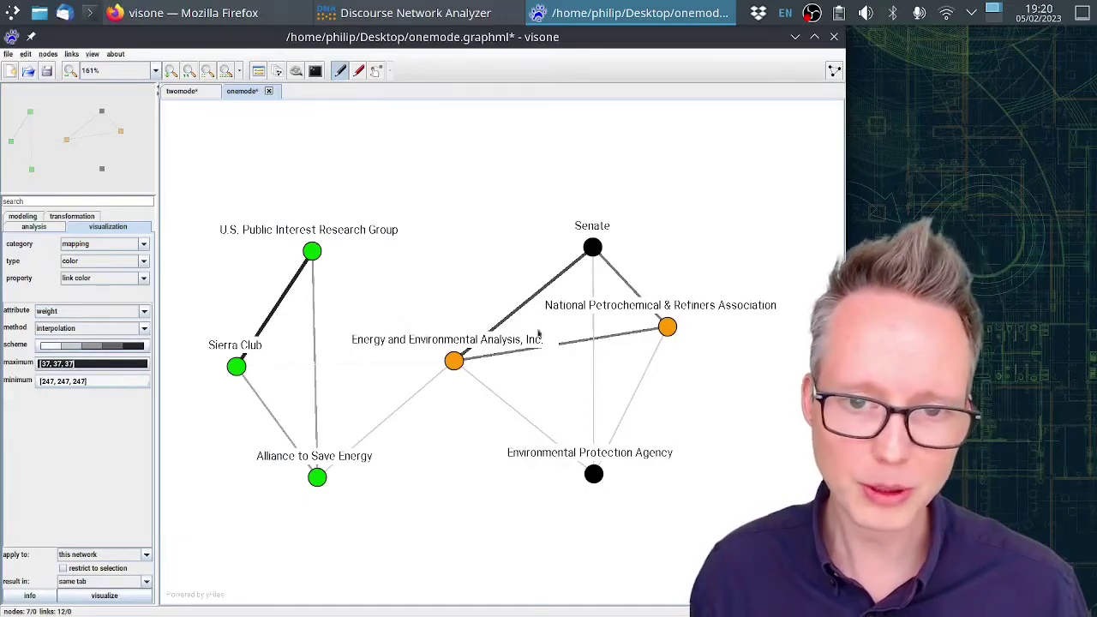
left_click(835, 71)
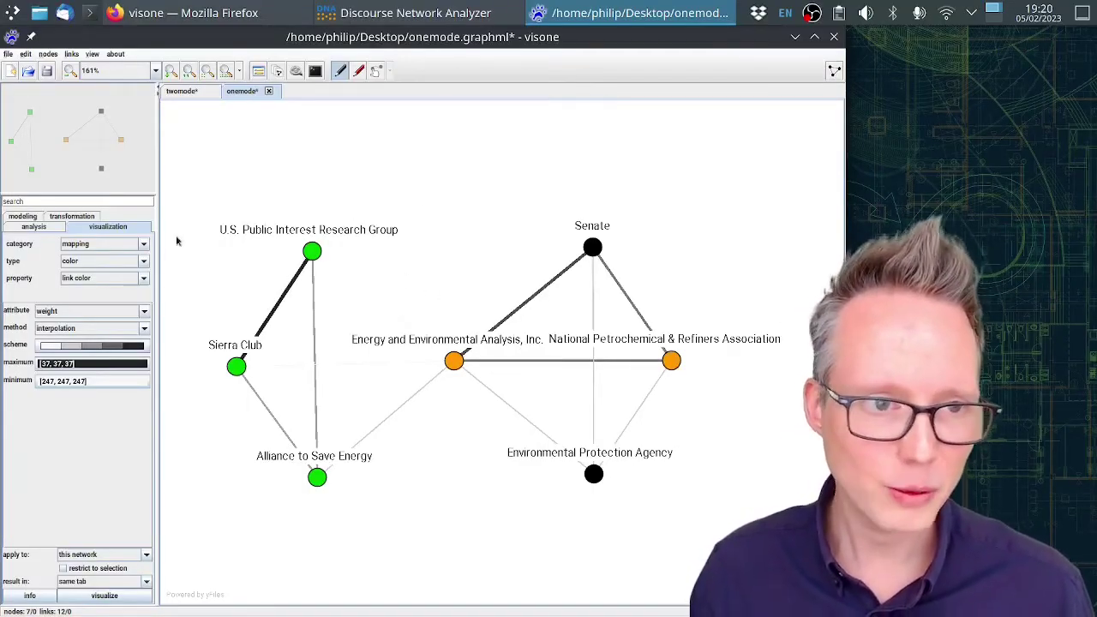
Step: Scale node area by frequency so U.S. Public Interest Research Group appears largest, then check the result
left_click(86, 260)
left_click(80, 287)
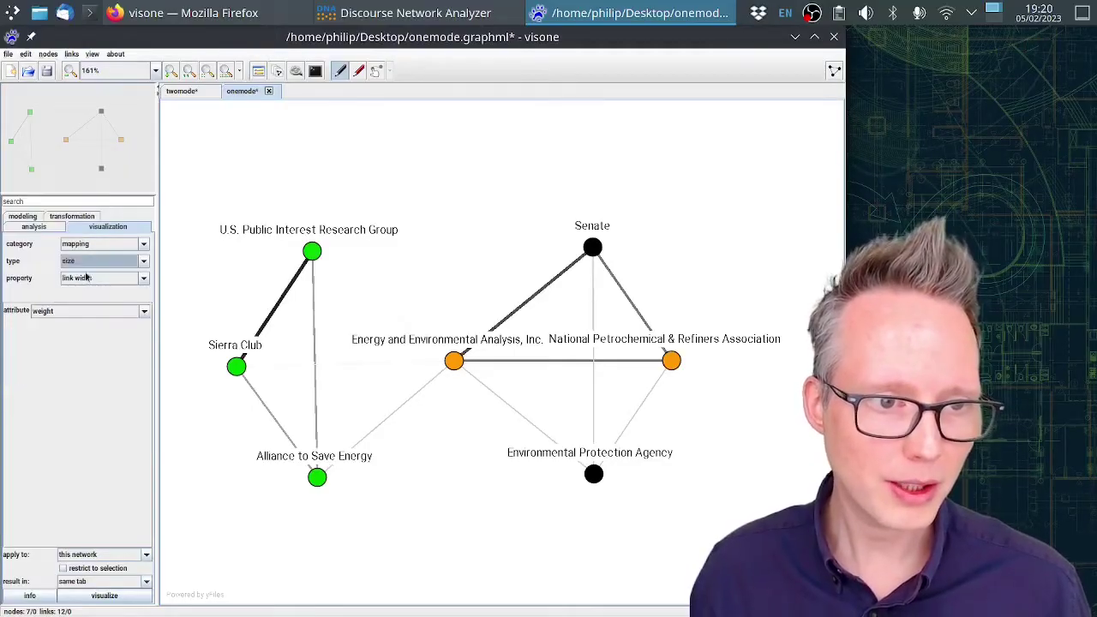
left_click(88, 277)
left_click(95, 296)
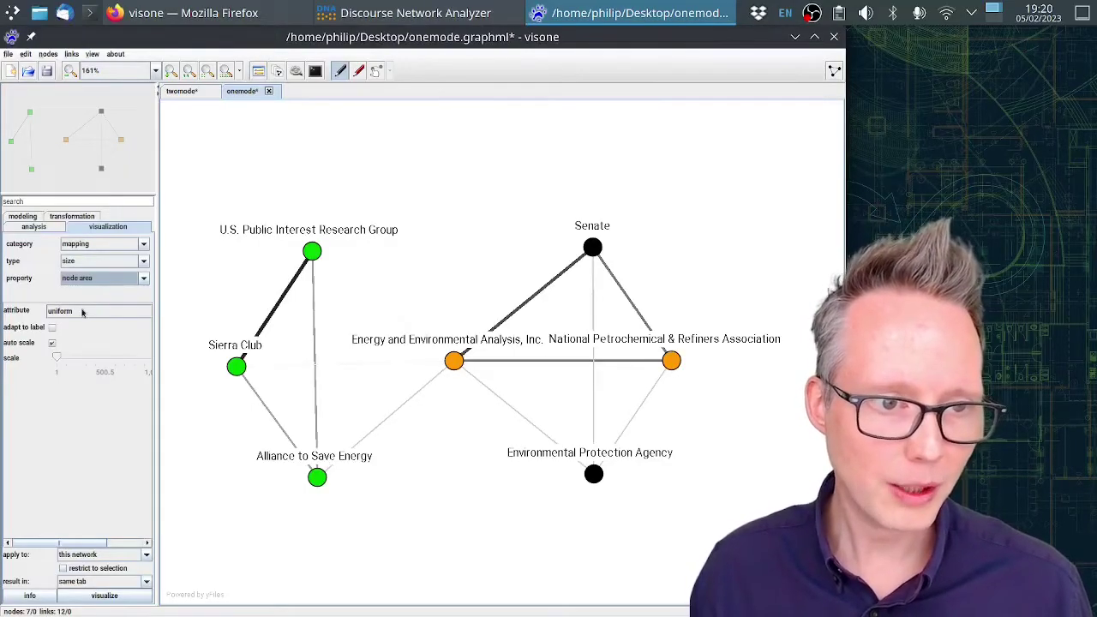
left_click(83, 312)
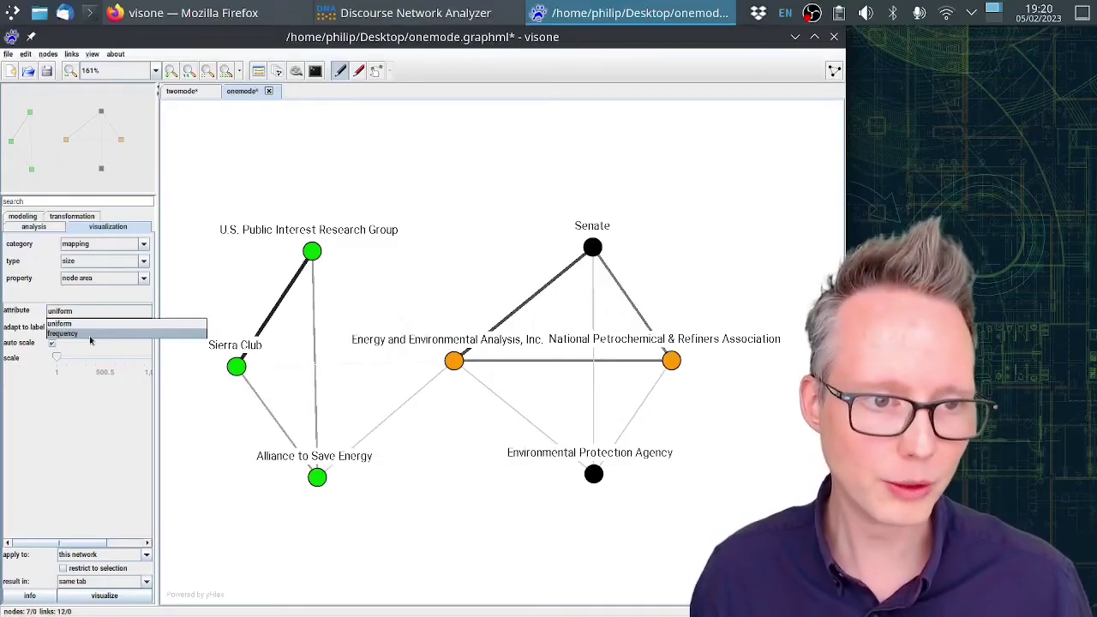
left_click(90, 333)
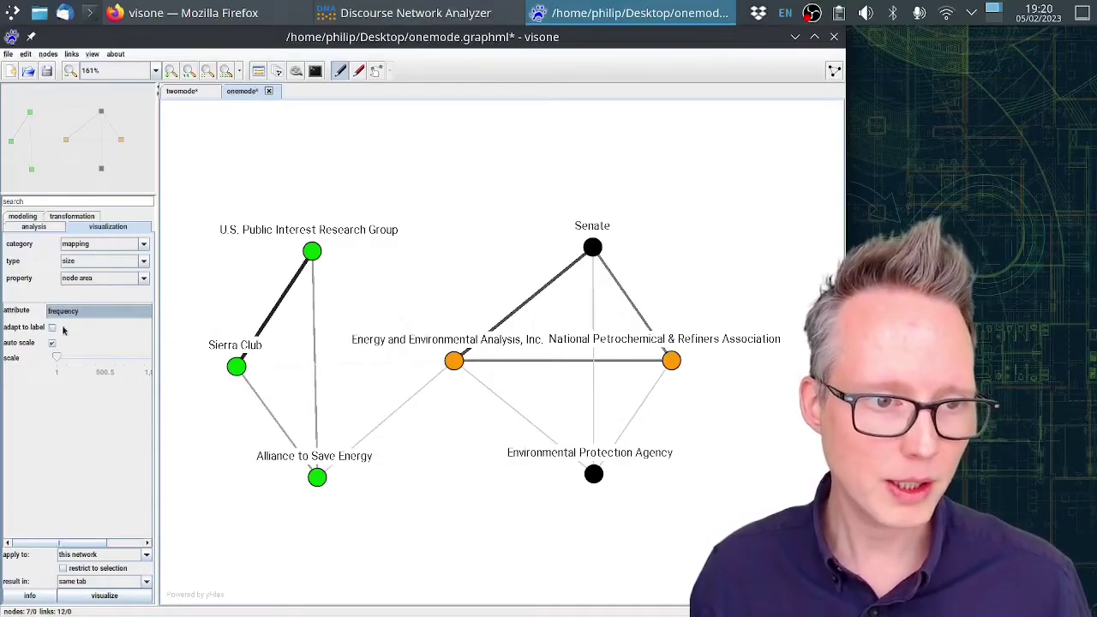
left_click(122, 594)
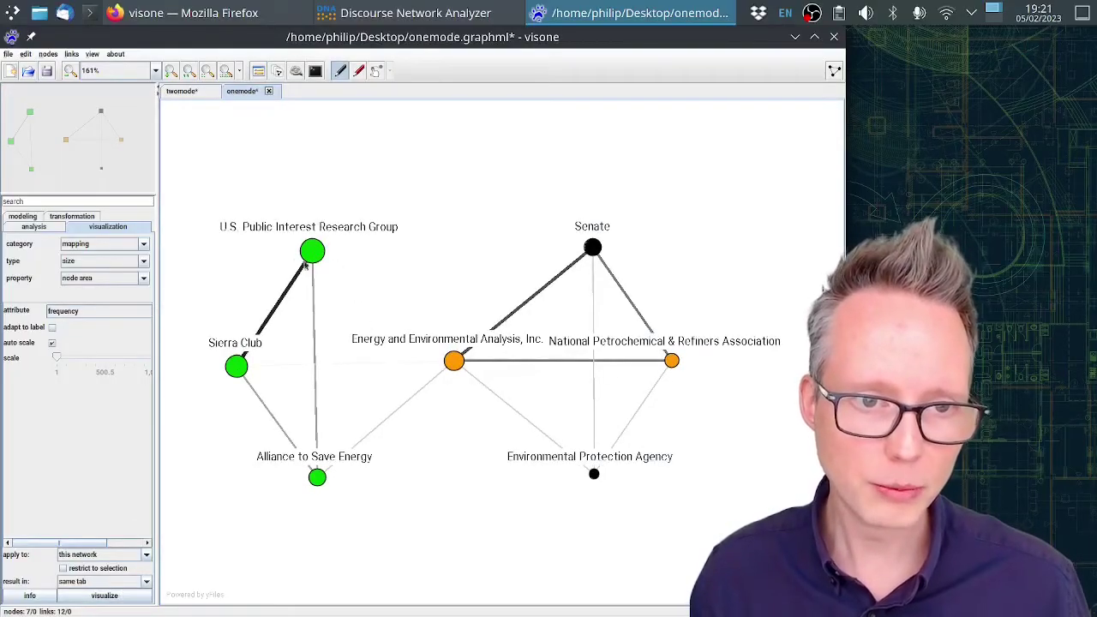
left_click(312, 249)
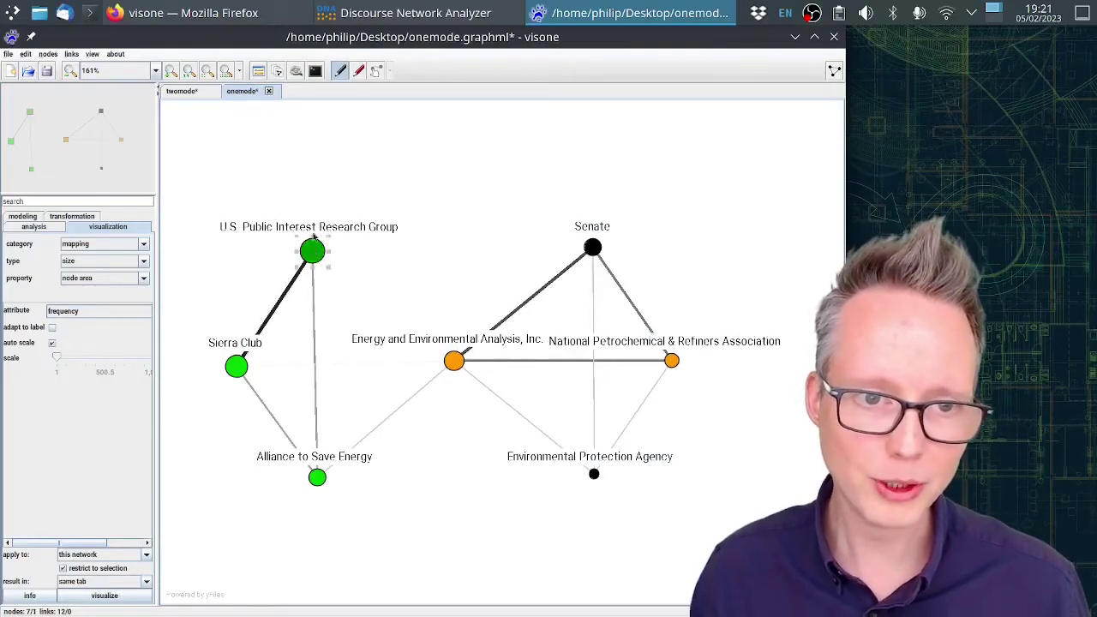
left_click(396, 218)
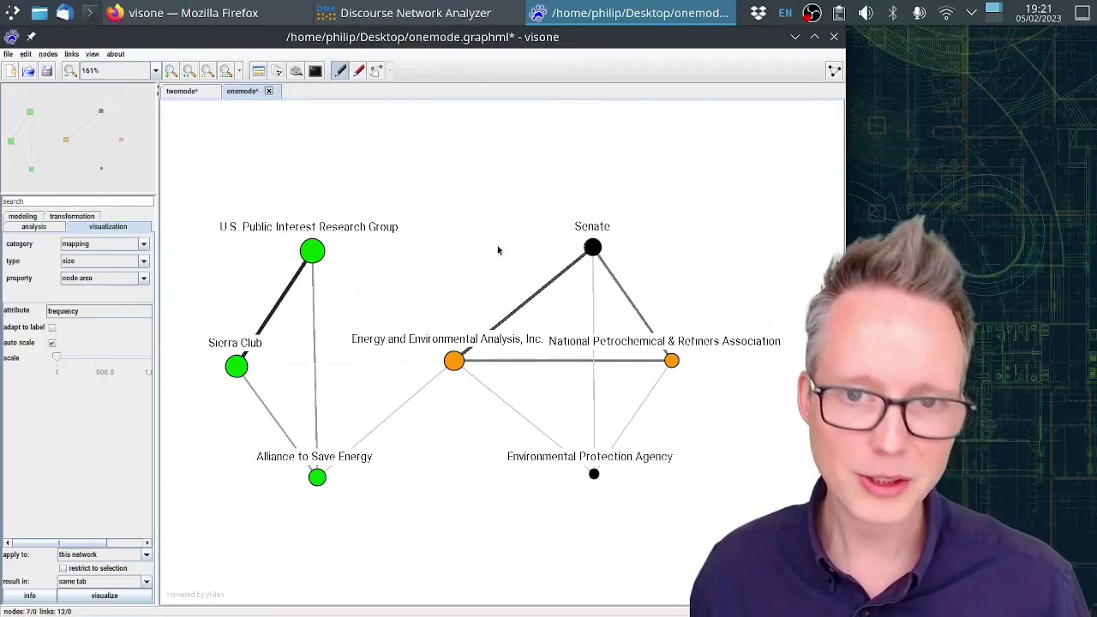
Step: Set the analysis to grouping, clustering class, modularity measure, Girvan-Newman (GNC) method
left_click(33, 226)
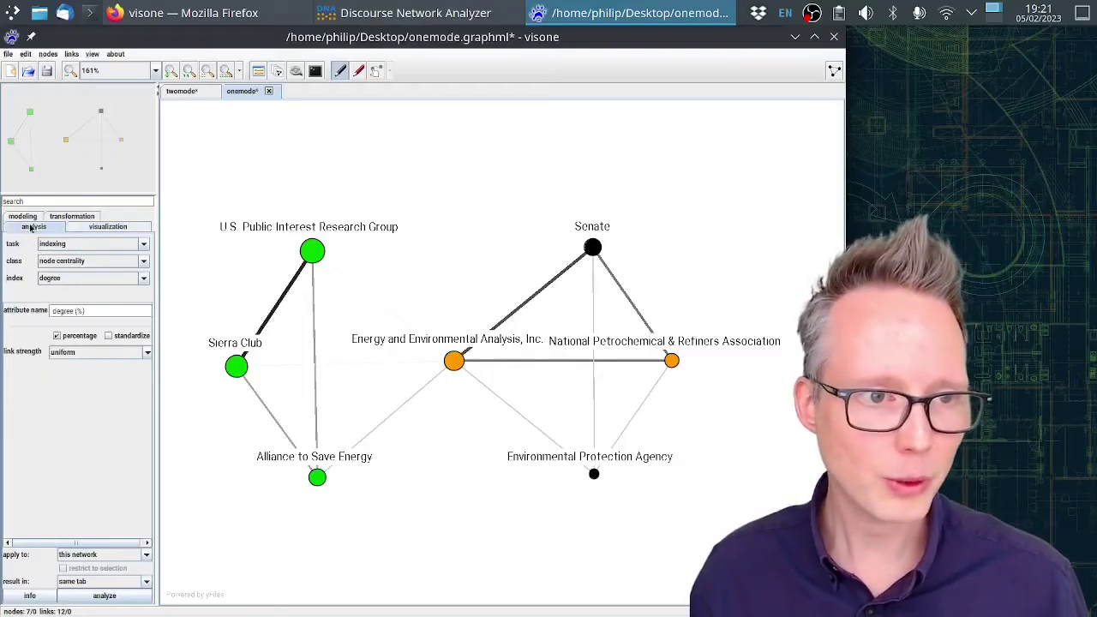
left_click(64, 247)
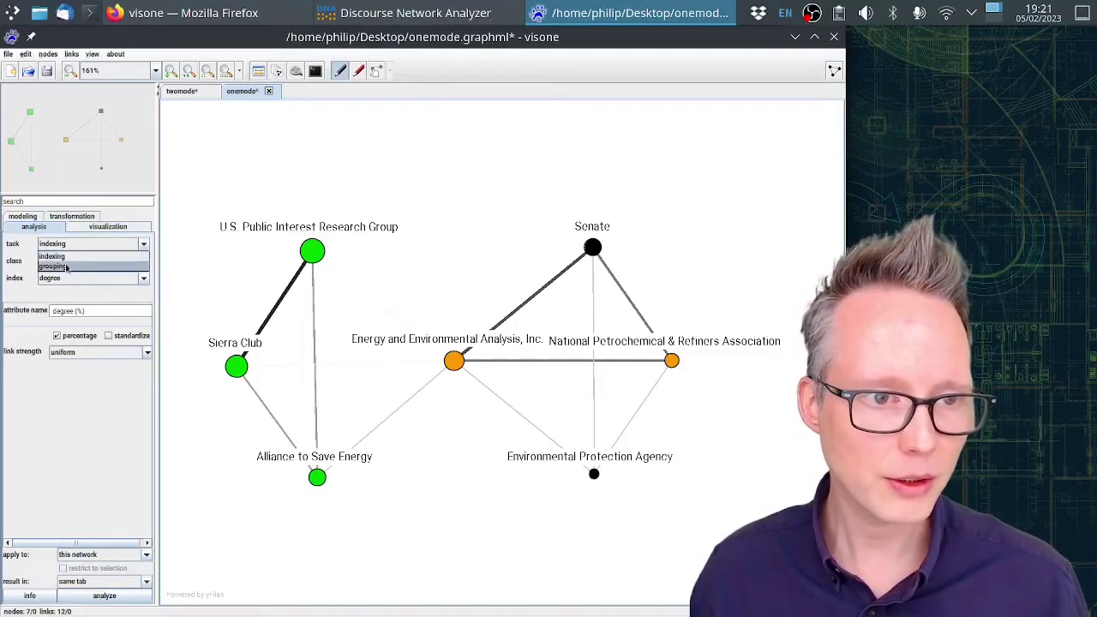
left_click(67, 267)
left_click(90, 262)
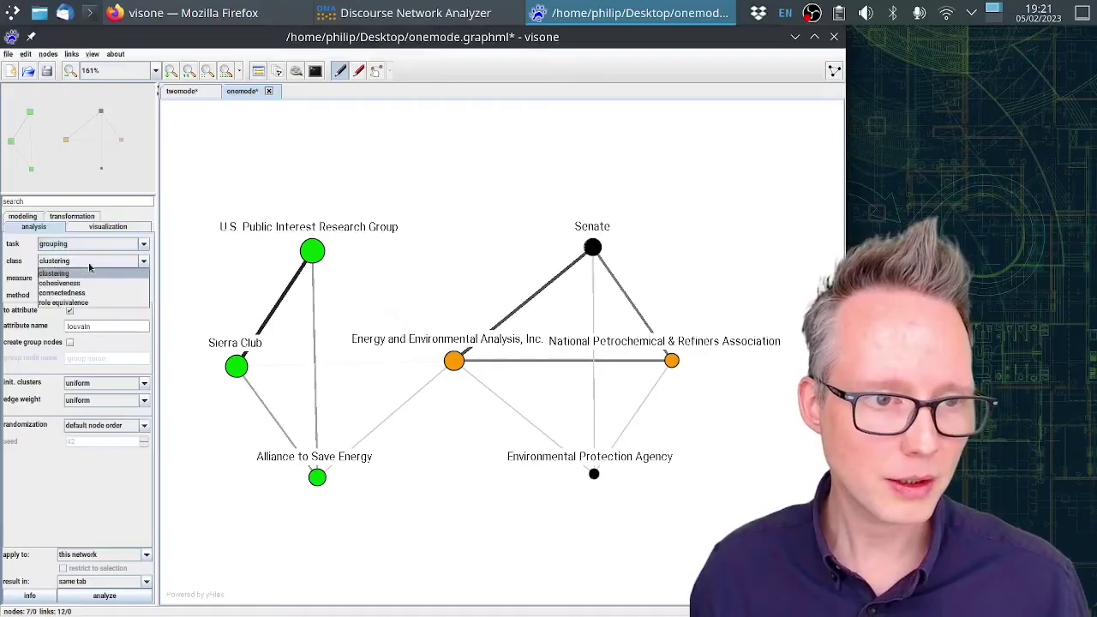
left_click(100, 272)
left_click(84, 281)
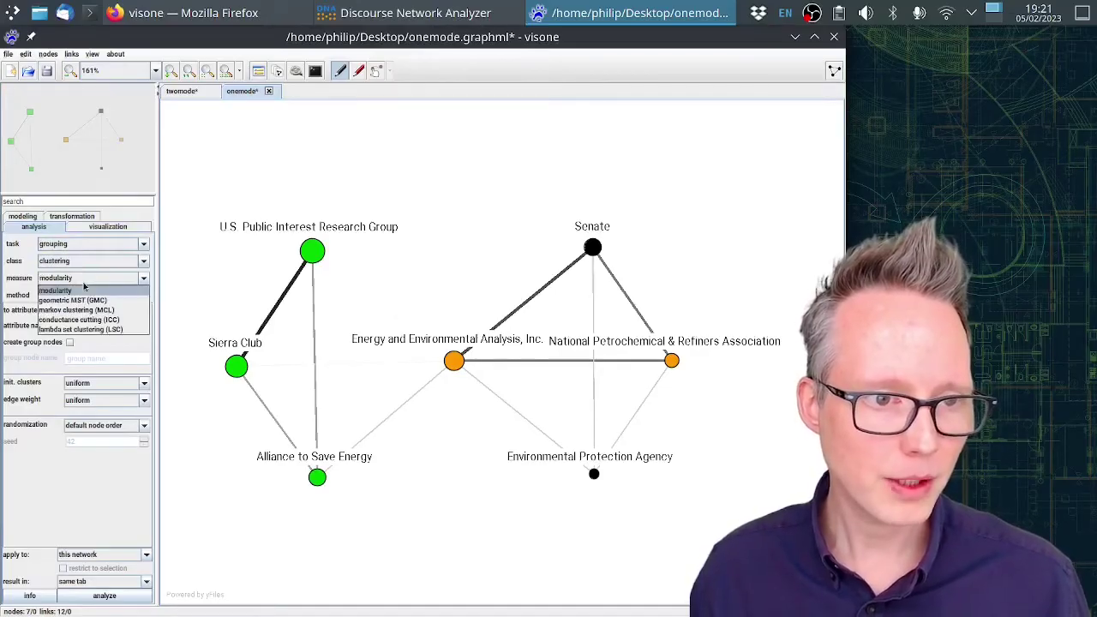
left_click(84, 289)
left_click(77, 295)
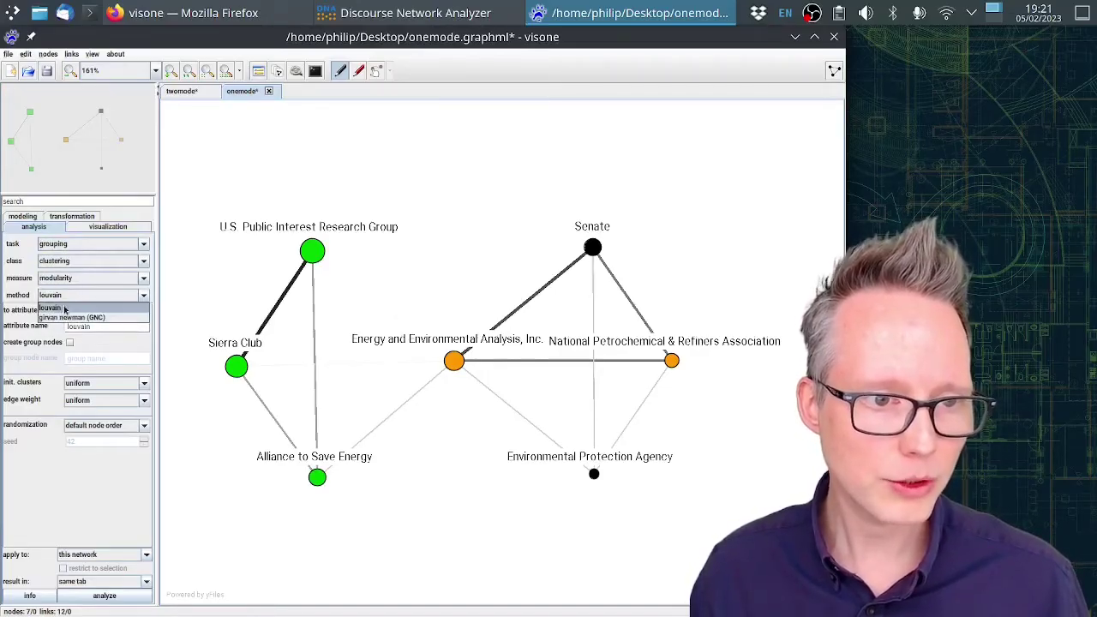
left_click(82, 301)
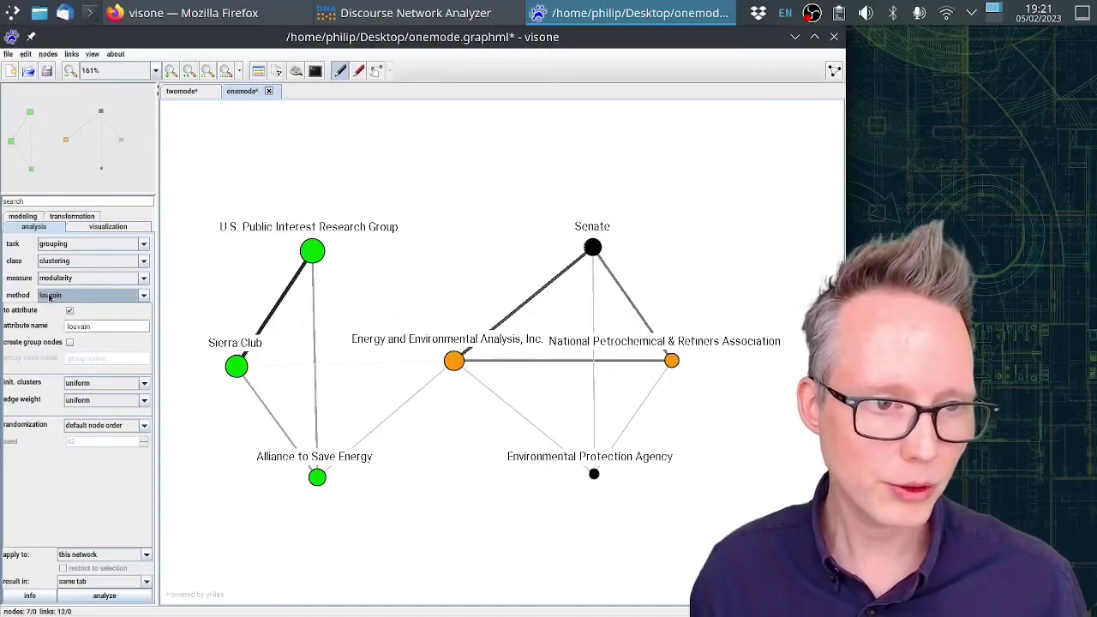
left_click(60, 300)
left_click(55, 317)
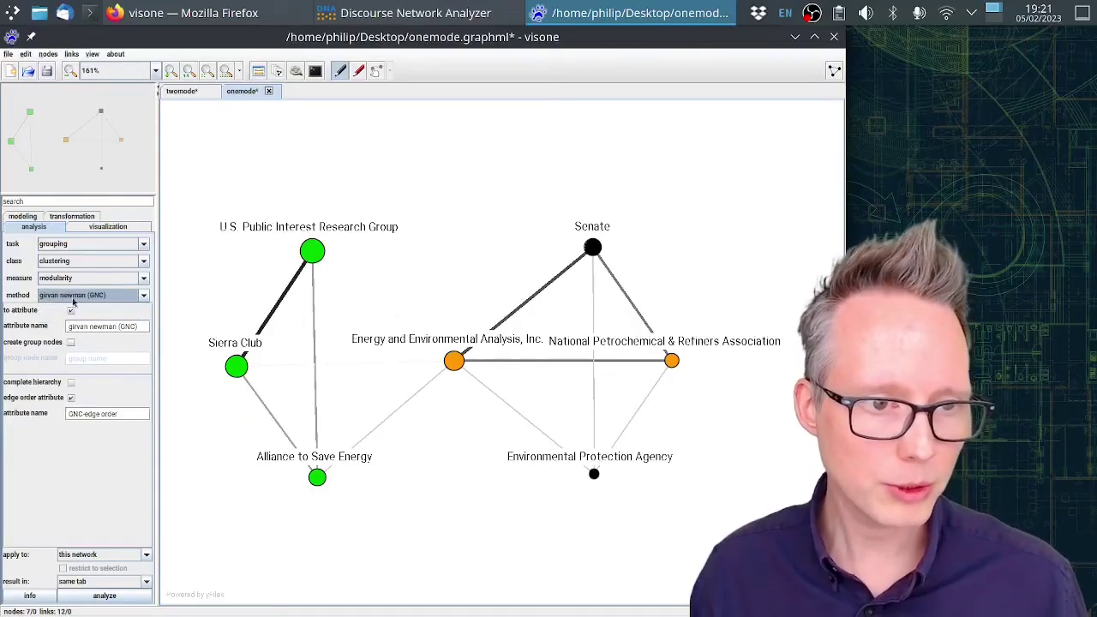
Step: Run the clustering with group nodes created and results placed in a new tab
left_click(71, 343)
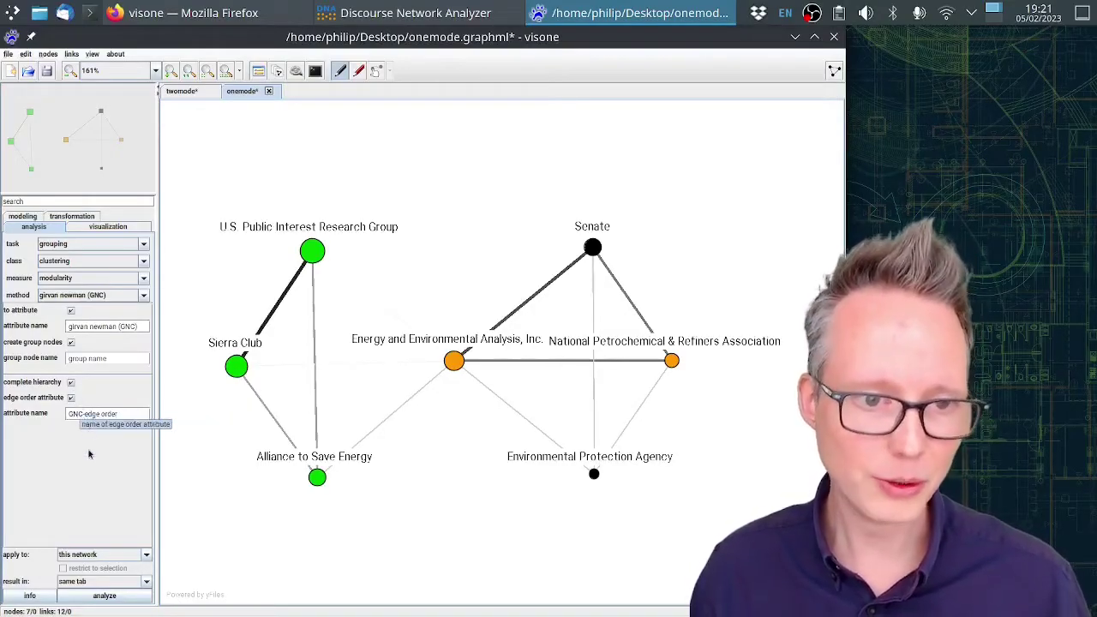
left_click(96, 582)
left_click(84, 604)
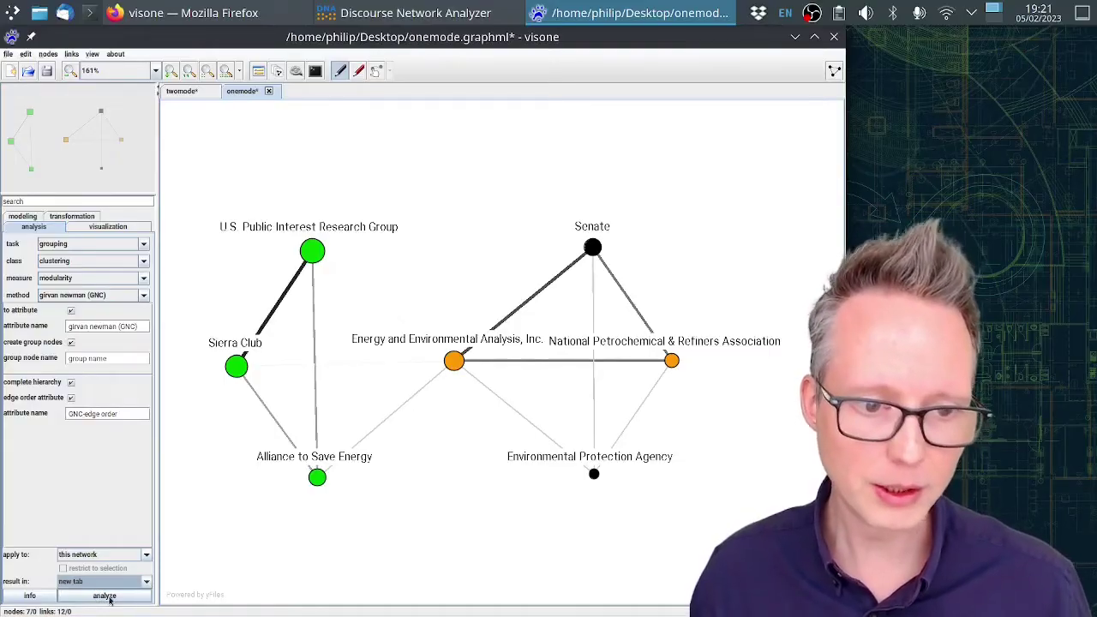
left_click(109, 600)
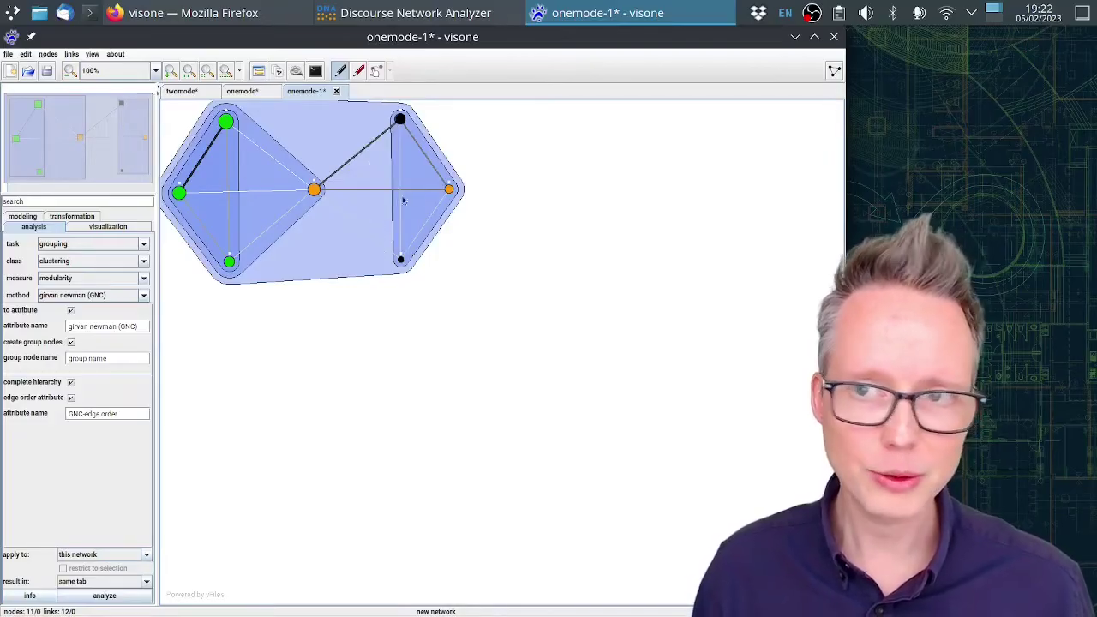
Step: Fit the clustered network in view and label every node by its name attribute
left_click(834, 74)
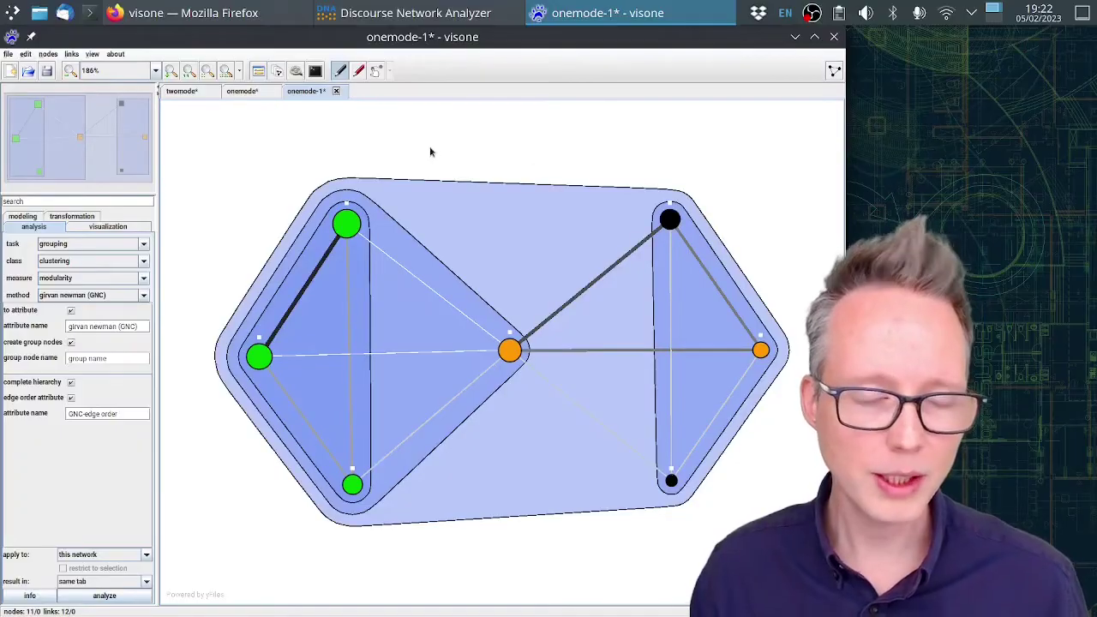
left_click(108, 227)
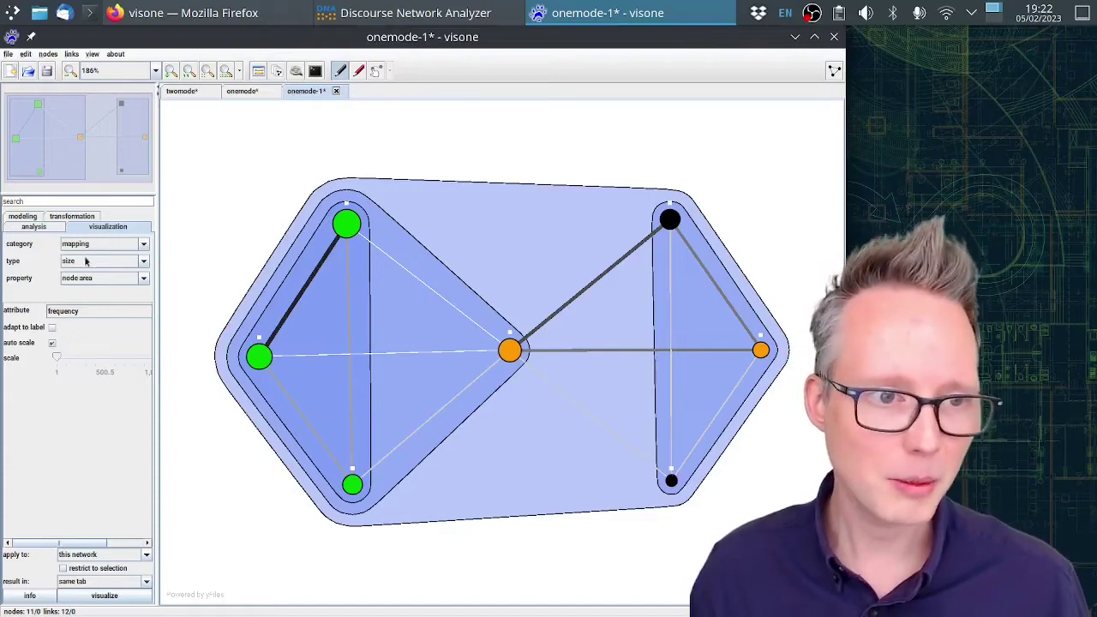
left_click(86, 261)
left_click(86, 302)
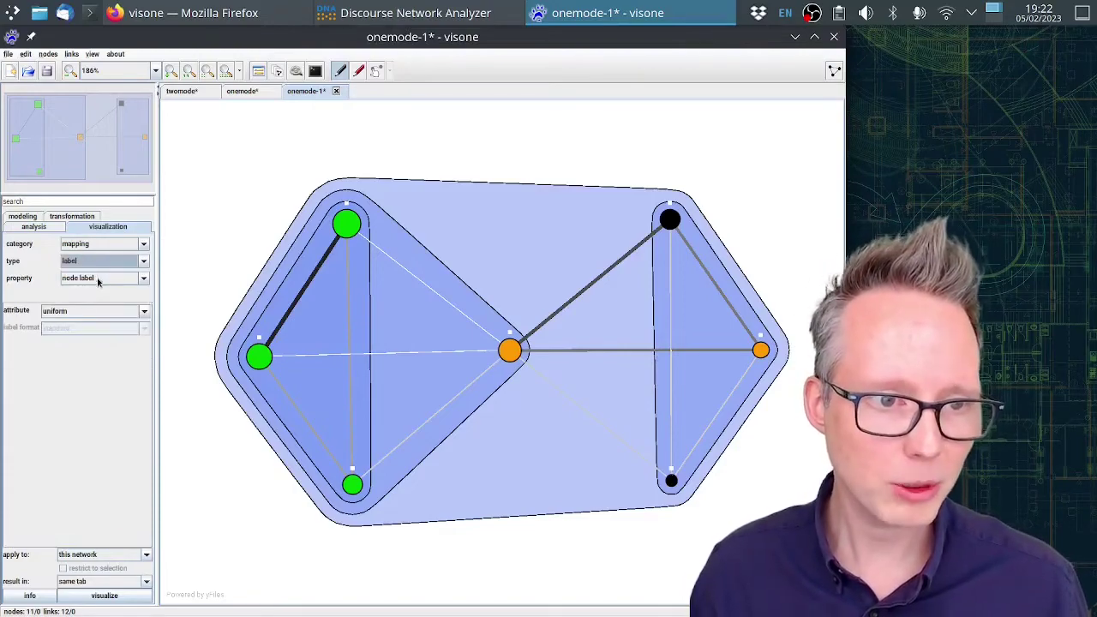
left_click(85, 310)
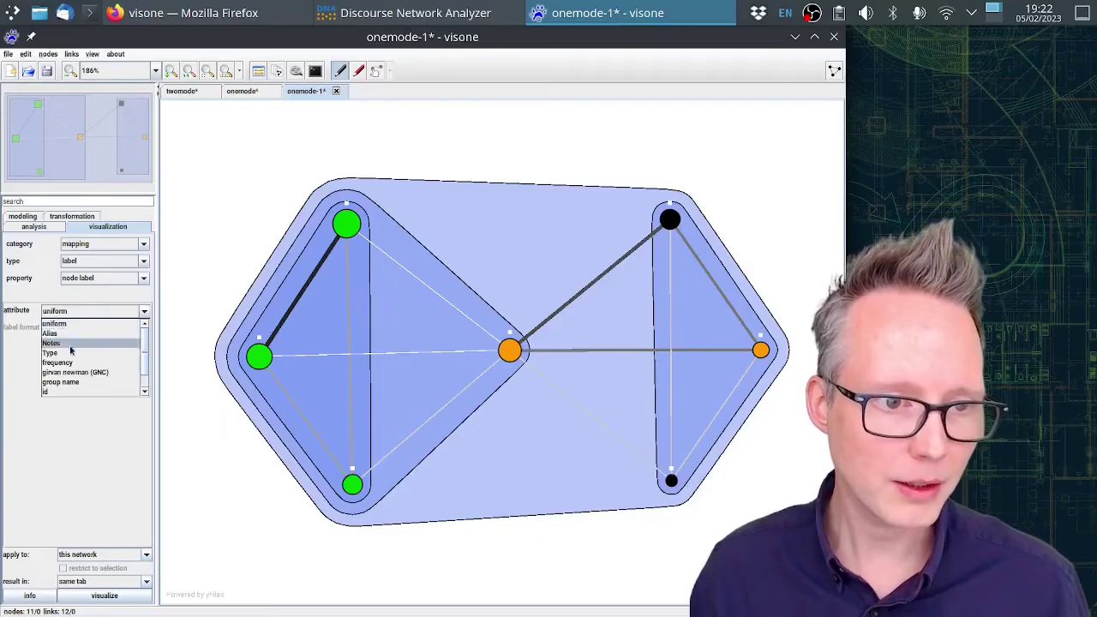
scroll(86, 360, "down", 1)
left_click(109, 373)
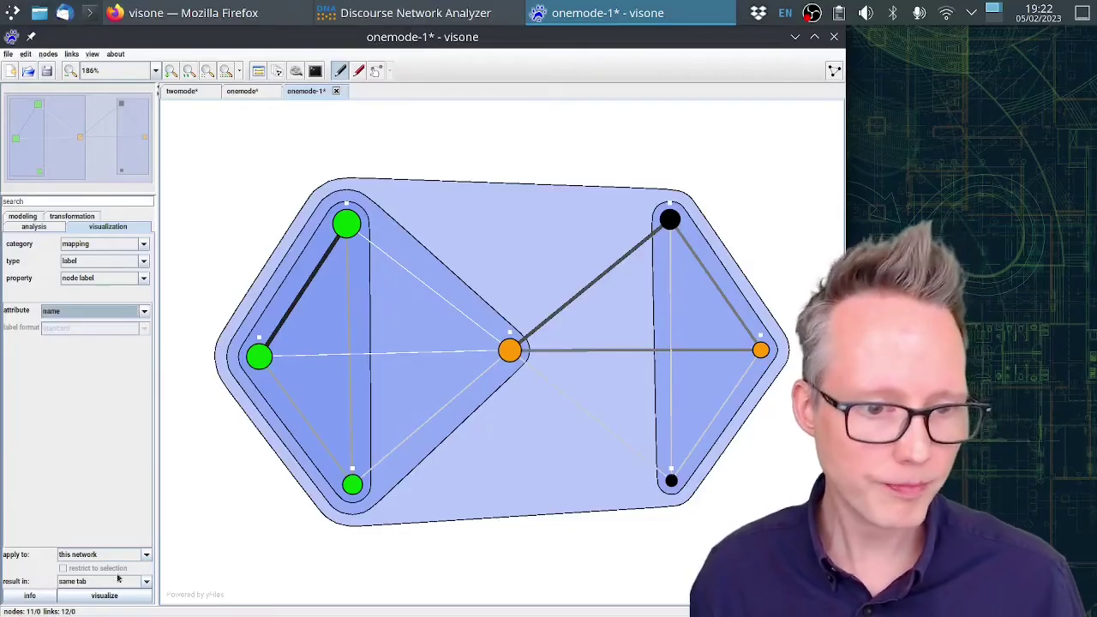
left_click(112, 596)
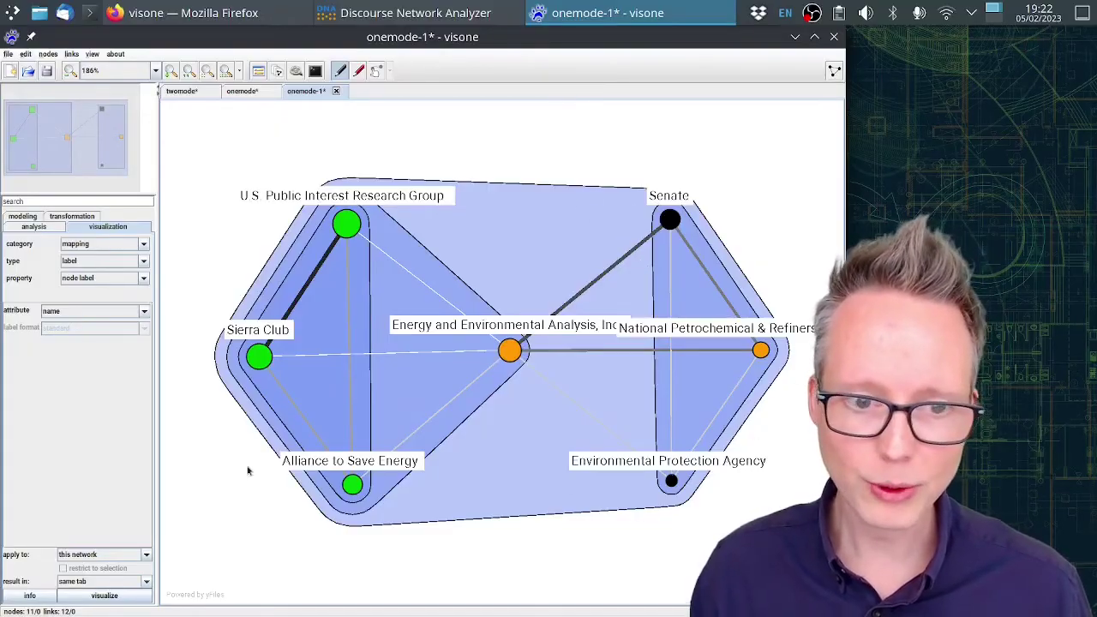
Step: Delete the large outer group bubble enclosing both clusters
left_click(567, 222)
right_click(571, 224)
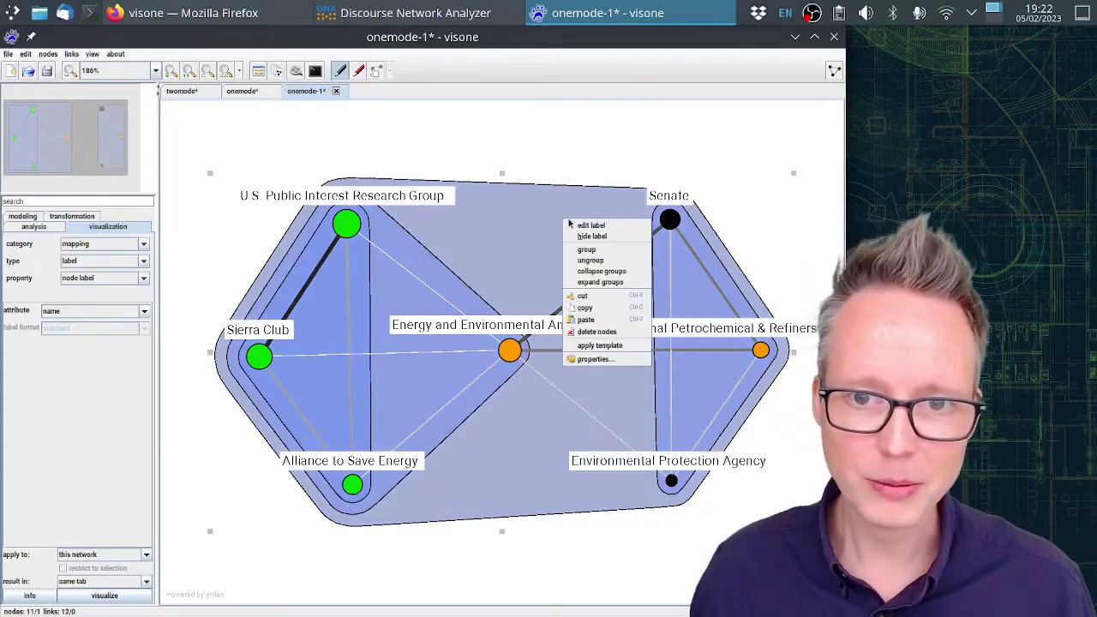
left_click(583, 332)
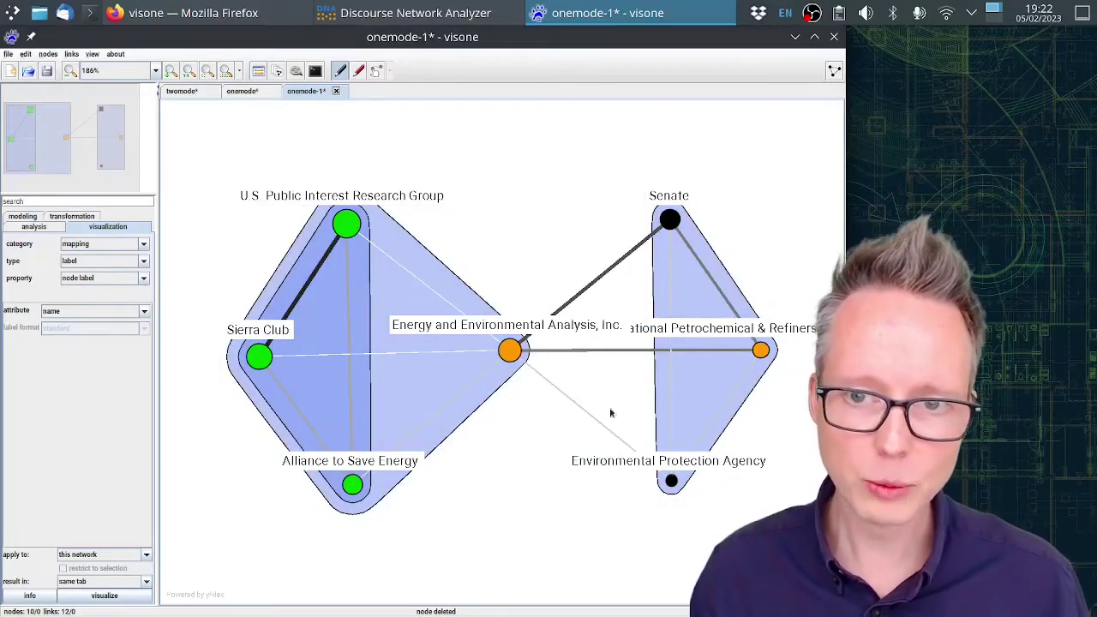
Step: Reposition the two coalition bubbles, move Senate into the right one, and fit the view
left_click_drag(409, 250, 447, 251)
left_click_drag(694, 301, 649, 255)
left_click_drag(627, 175, 615, 213)
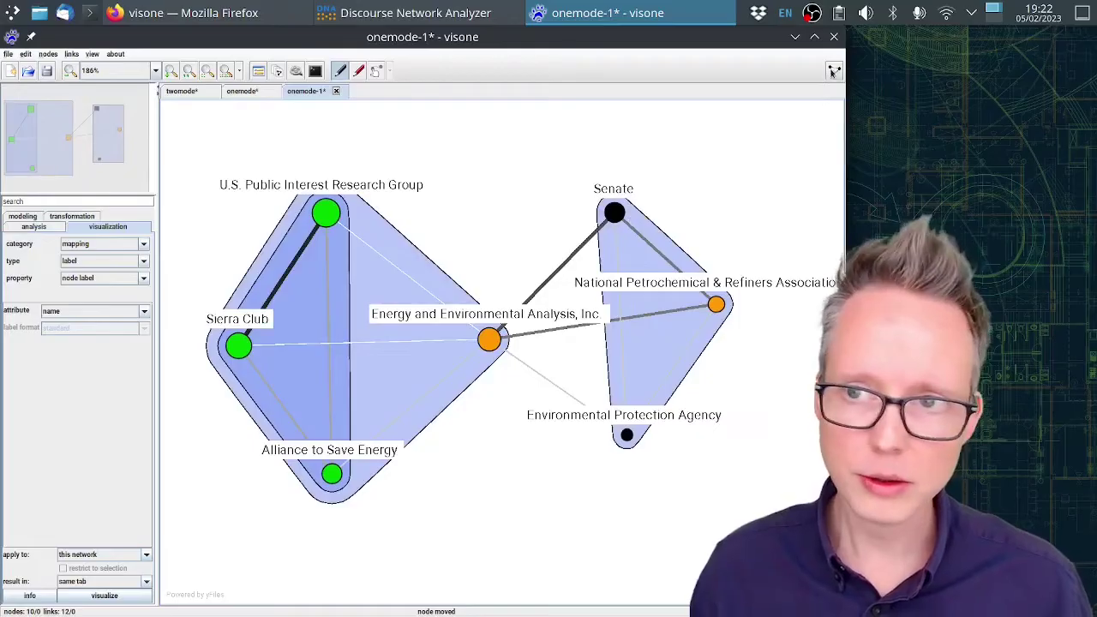
left_click(835, 70)
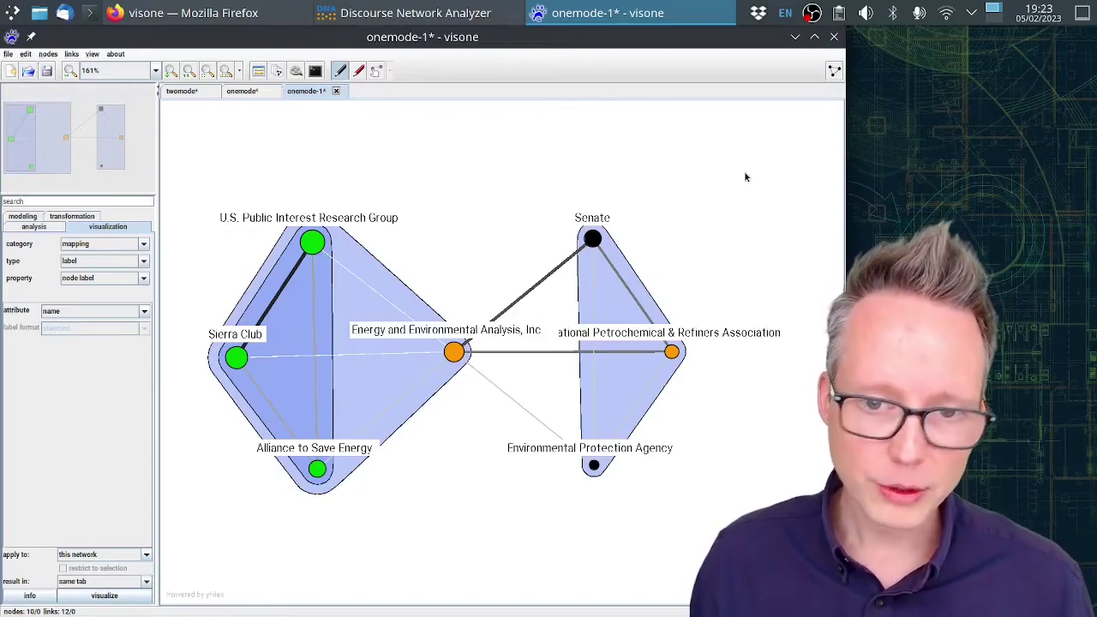
Step: Return to the sample.dna database in Discourse Network Analyzer and browse its Database menu
left_click(415, 13)
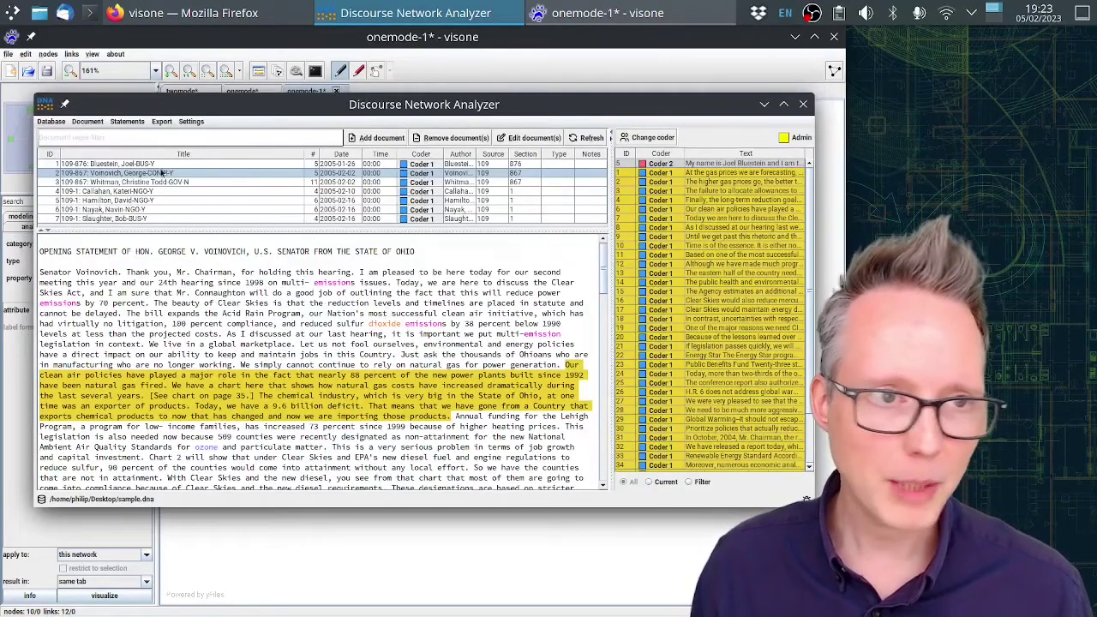
left_click(56, 122)
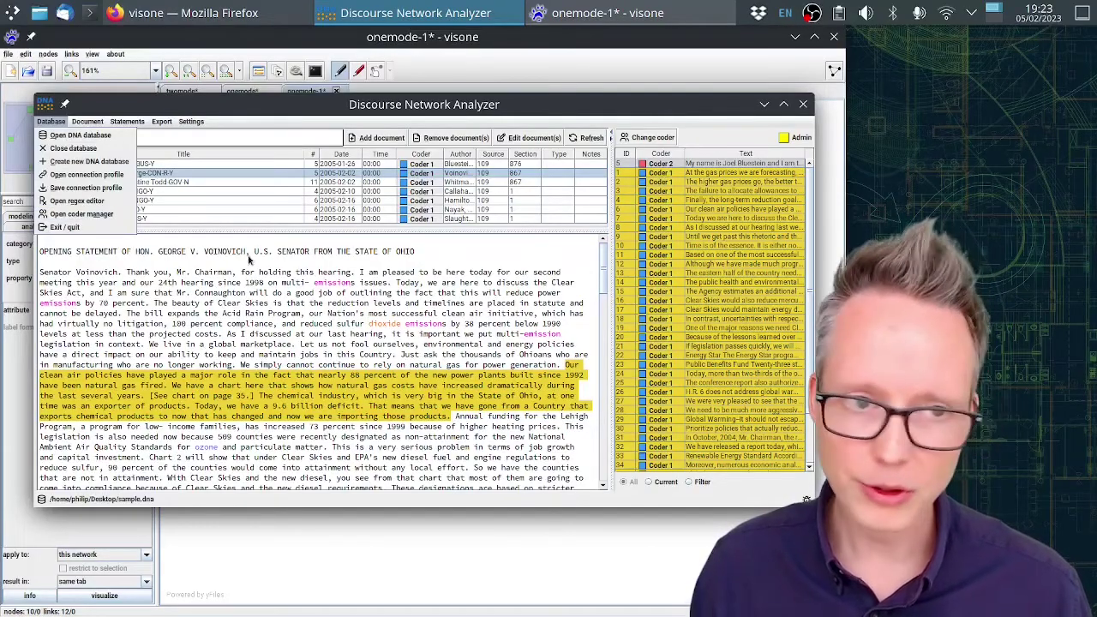
mouse_move(135, 125)
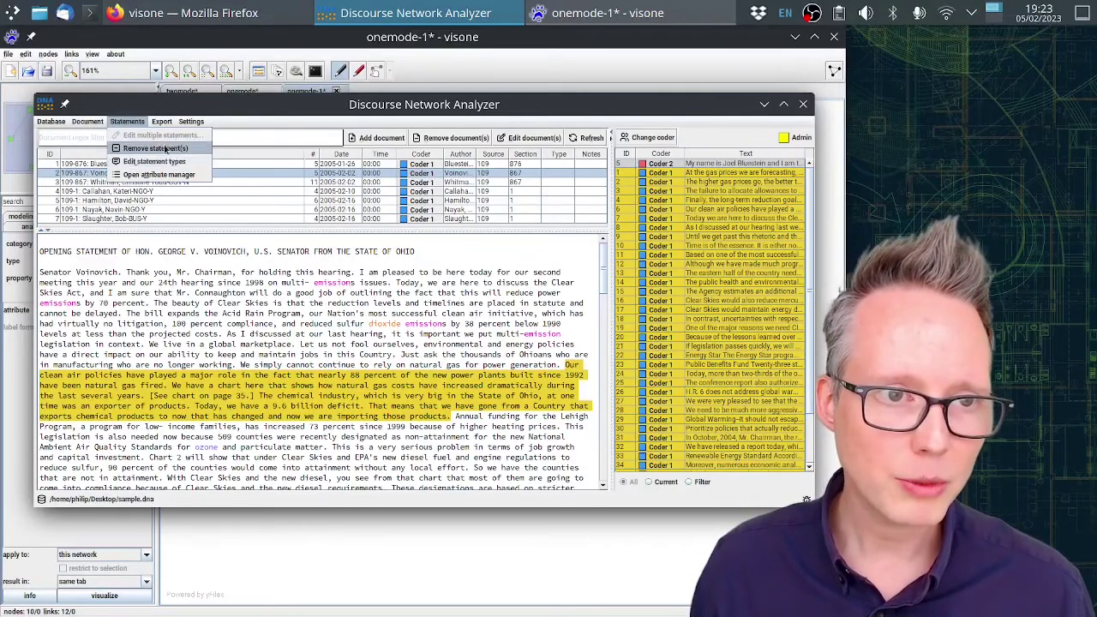
left_click(185, 123)
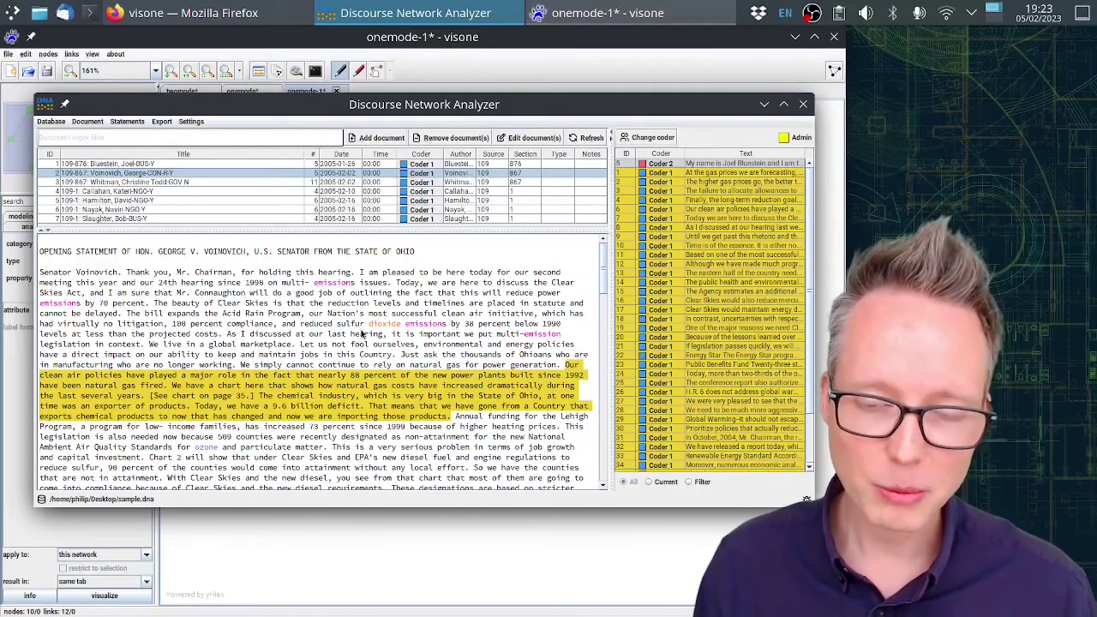
Step: Go from the DNA 3.0.9 release page in Firefox to the leifeld/dna issues list
left_click(259, 17)
left_click(163, 69)
scroll(444, 308, "up", 10)
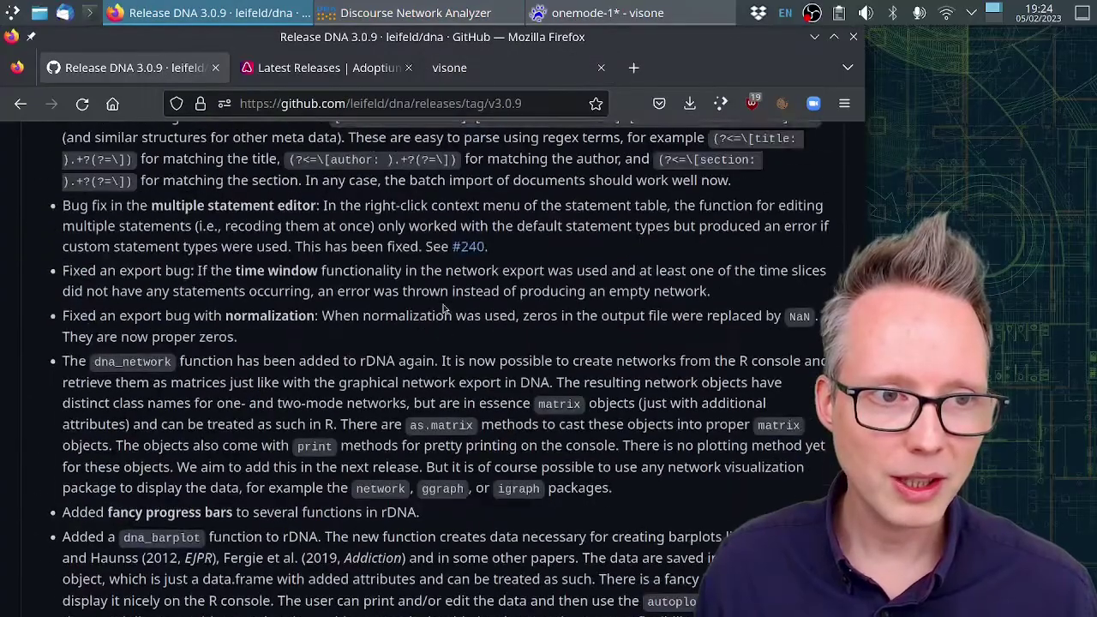
scroll(443, 309, "up", 10)
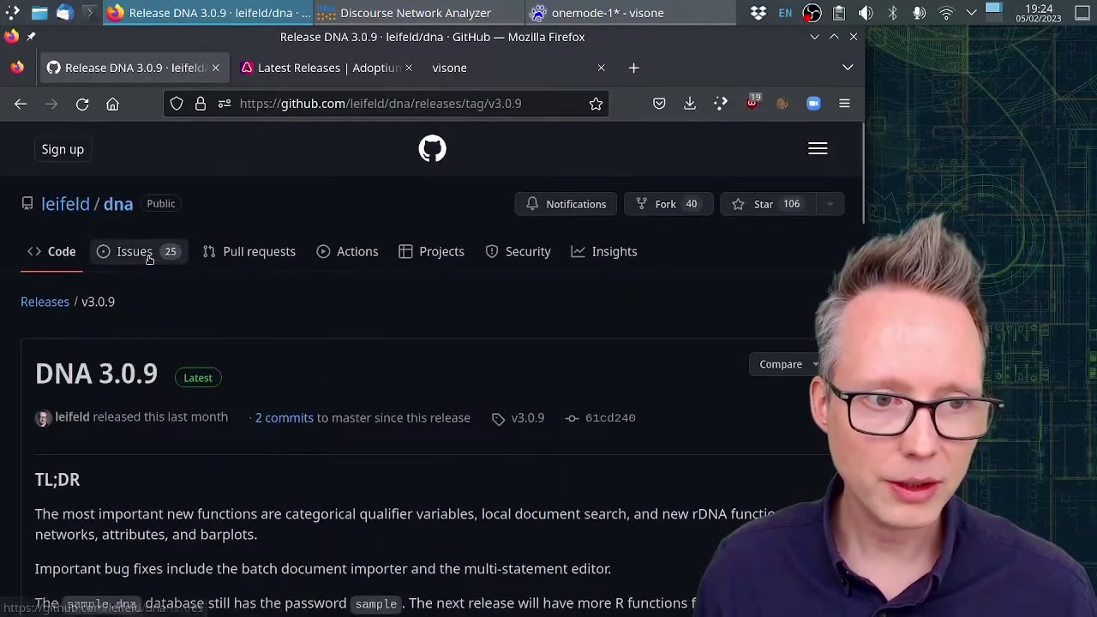
left_click(150, 255)
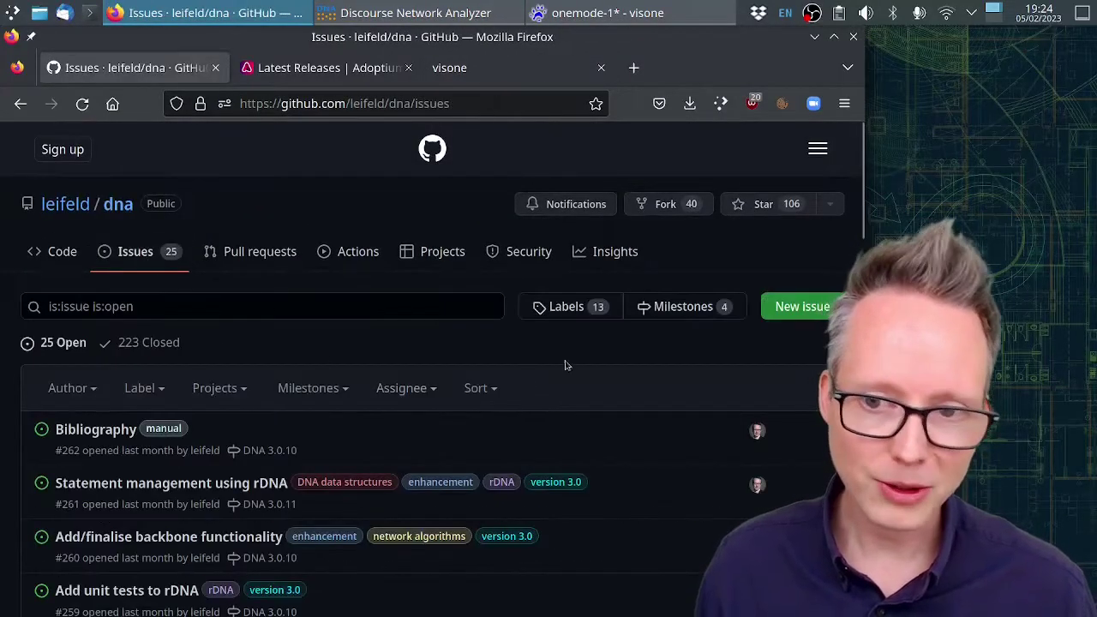